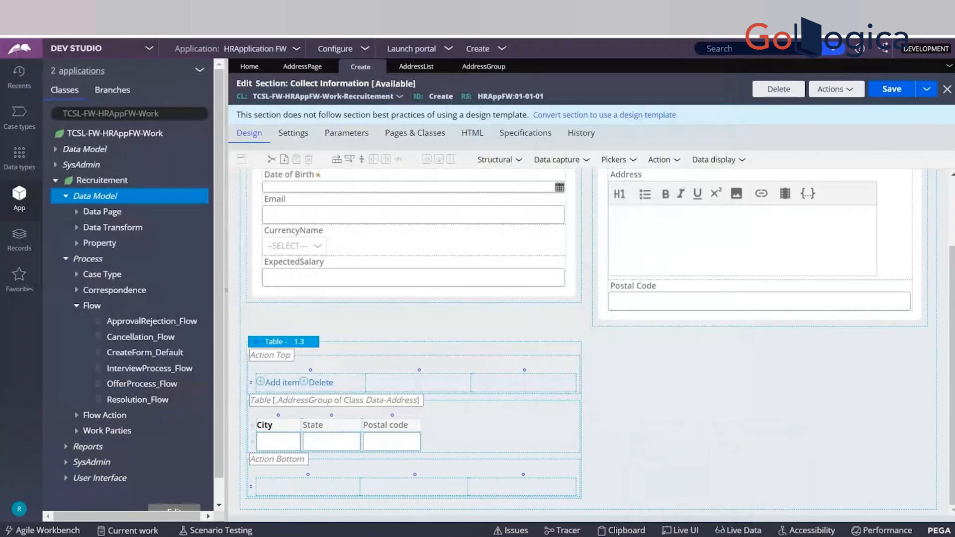
# Switch to the Notepad++ notes and compare the numeric AddressList indexes with the Home and Office subscripts of AddressGroup.
pyautogui.hotkey('alt', 'Tab')
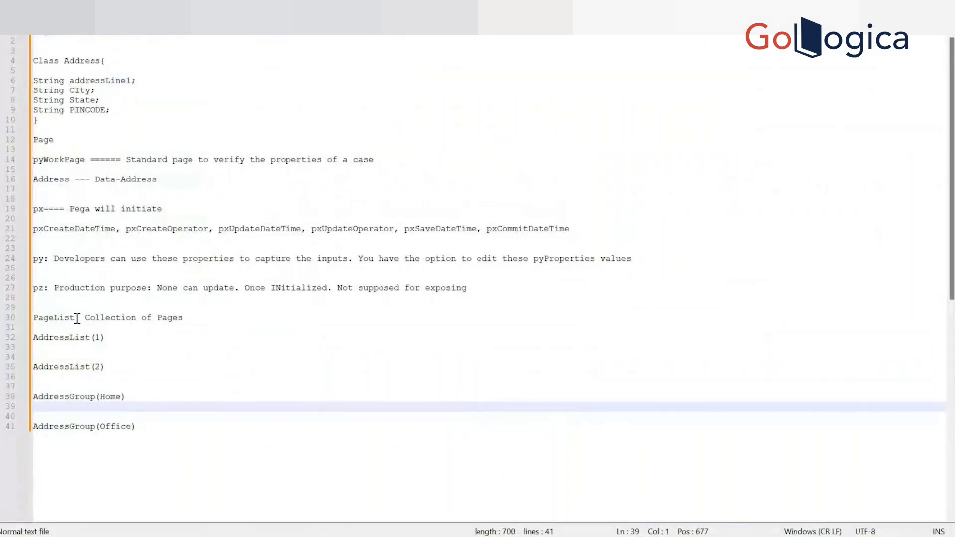
pyautogui.moveTo(105, 337); pyautogui.dragTo(95, 337)
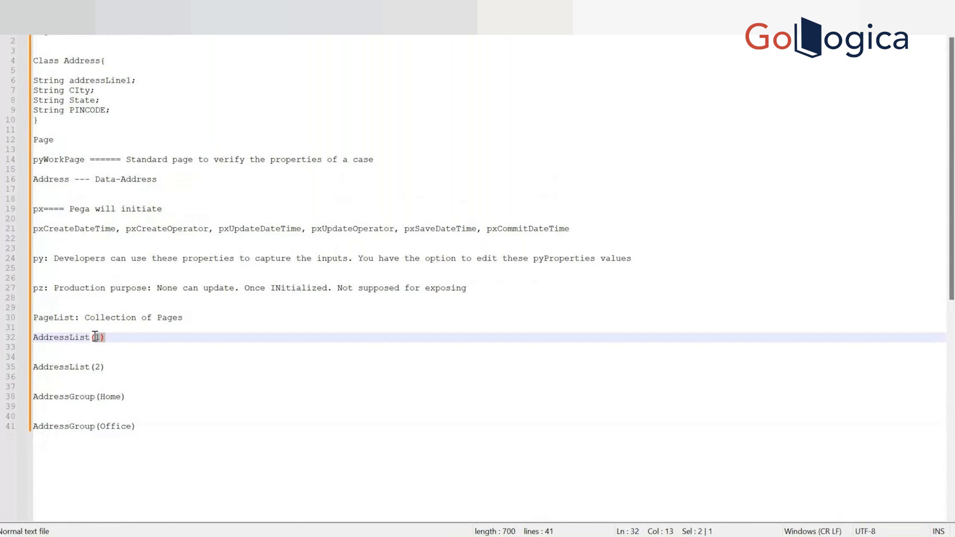
pyautogui.moveTo(126, 397); pyautogui.dragTo(99, 398)
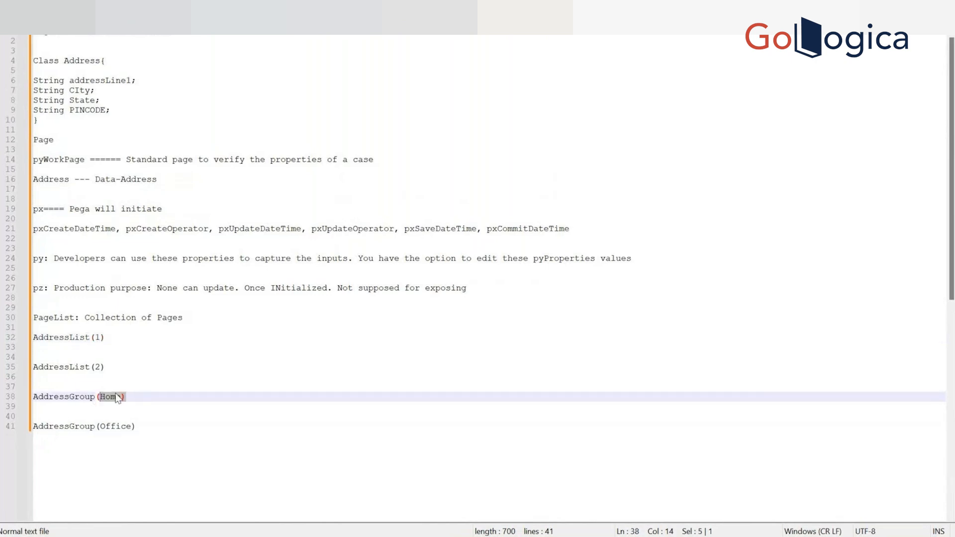
pyautogui.doubleClick(116, 397)
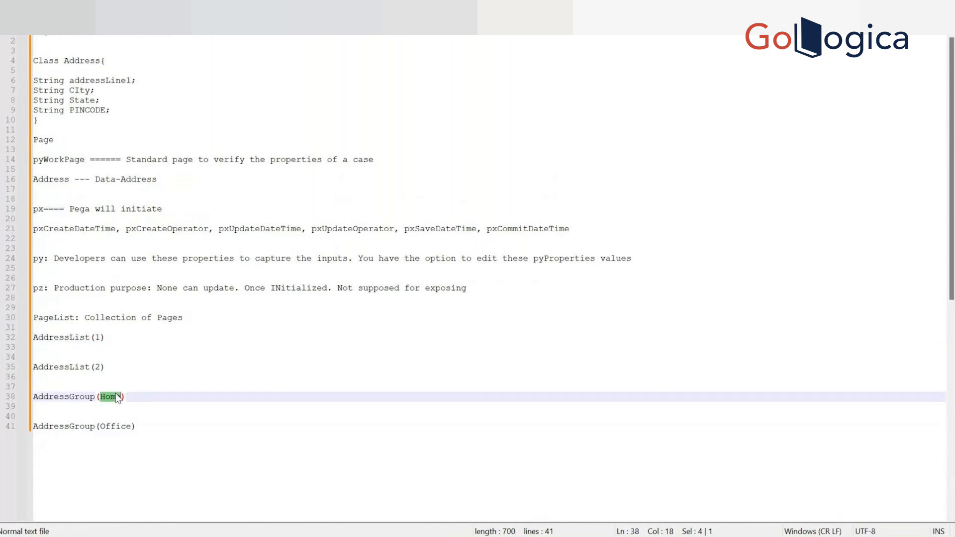
pyautogui.doubleClick(118, 426)
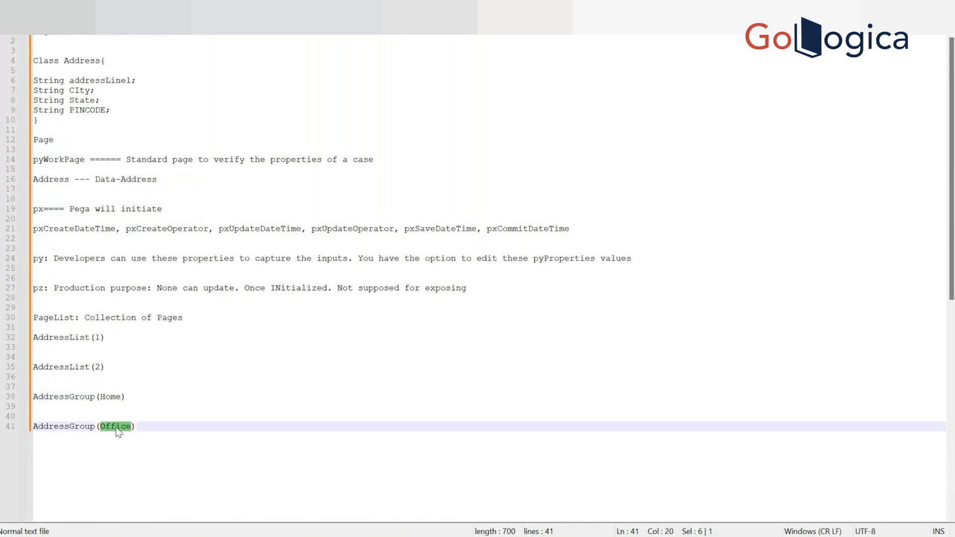
pyautogui.doubleClick(99, 367)
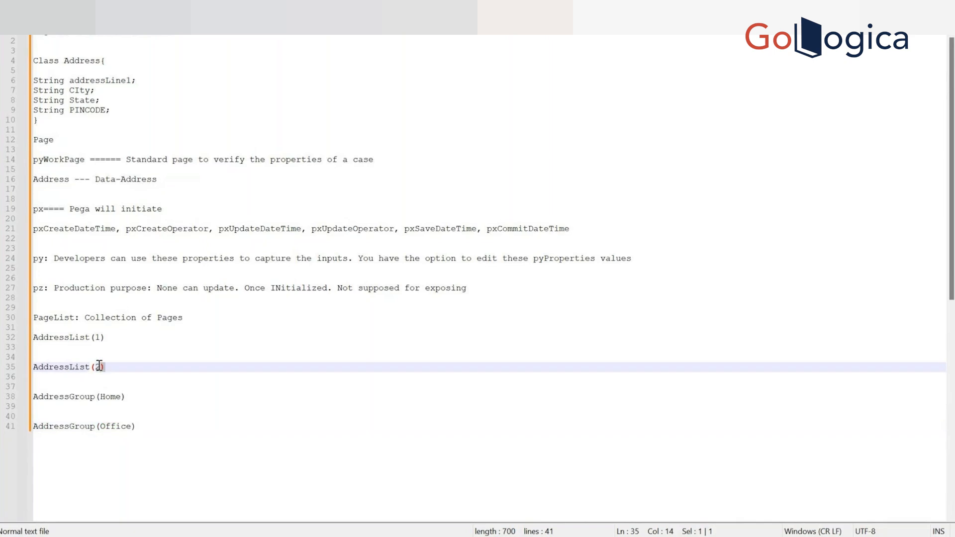
pyautogui.moveTo(99, 366); pyautogui.dragTo(97, 365)
pyautogui.moveTo(145, 427); pyautogui.dragTo(101, 428)
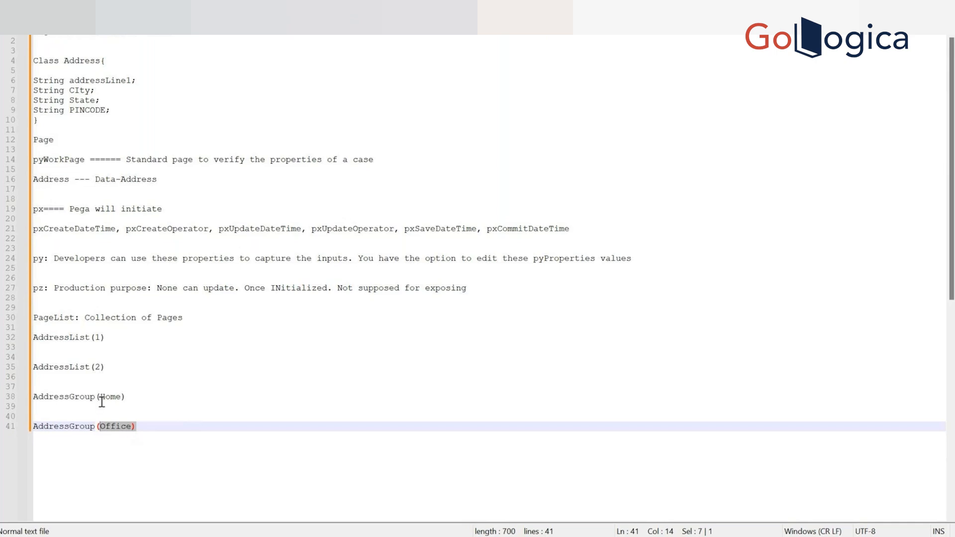
pyautogui.doubleClick(119, 427)
# Switch to the Recruitement case and examine the input prompt for adding an item to the address table, then cancel it.
pyautogui.hotkey('alt', 'Tab')
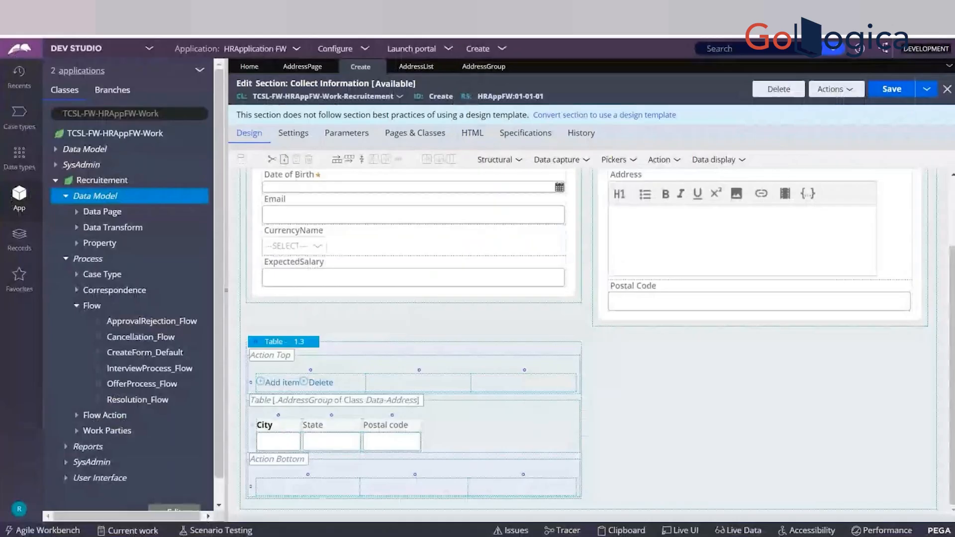
pyautogui.hotkey('alt', 'Tab')
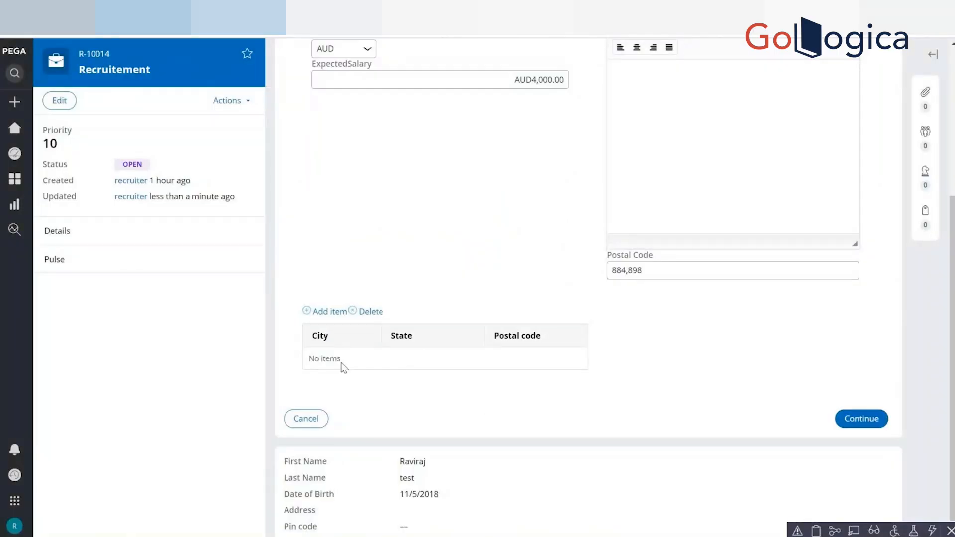
pyautogui.click(326, 312)
pyautogui.click(441, 281)
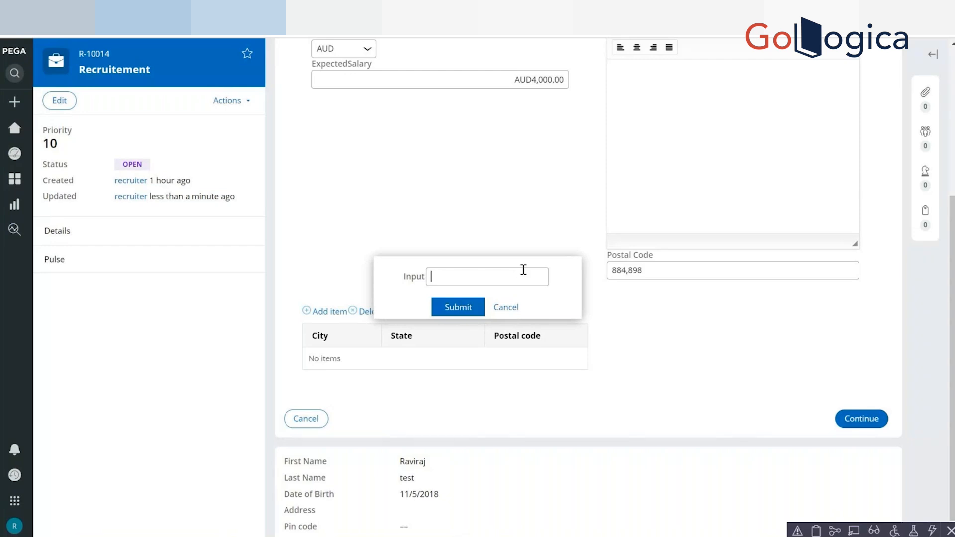
pyautogui.click(506, 307)
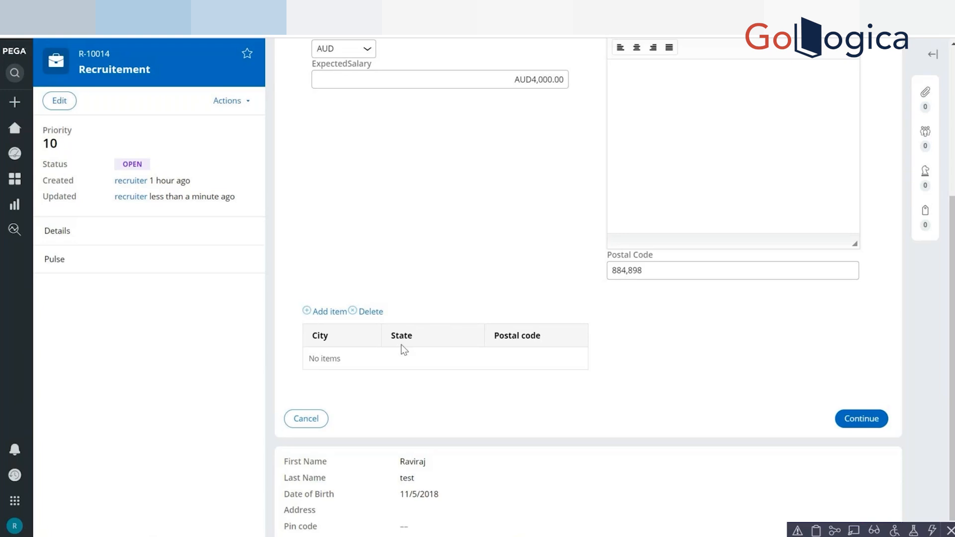
# Switch back to the Notepad++ notes and add the comment line "////Coding/Development" above AddressGroup(Home).
pyautogui.hotkey('alt', 'Tab')
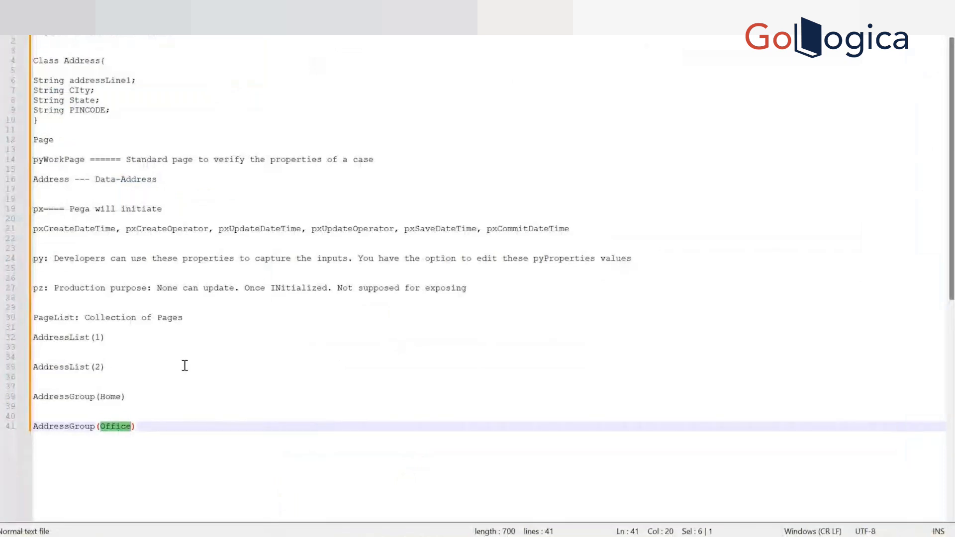
pyautogui.moveTo(107, 370); pyautogui.dragTo(31, 340)
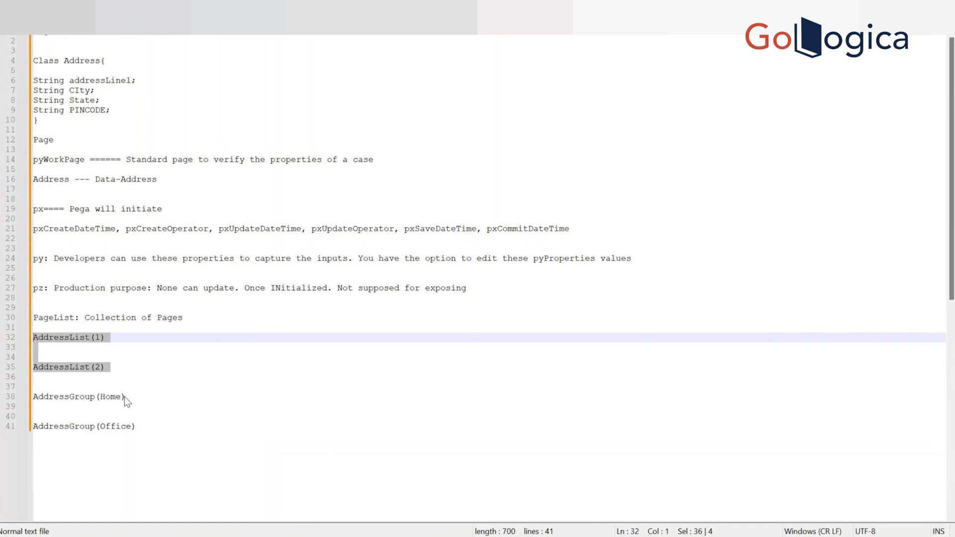
pyautogui.moveTo(138, 426); pyautogui.dragTo(34, 394)
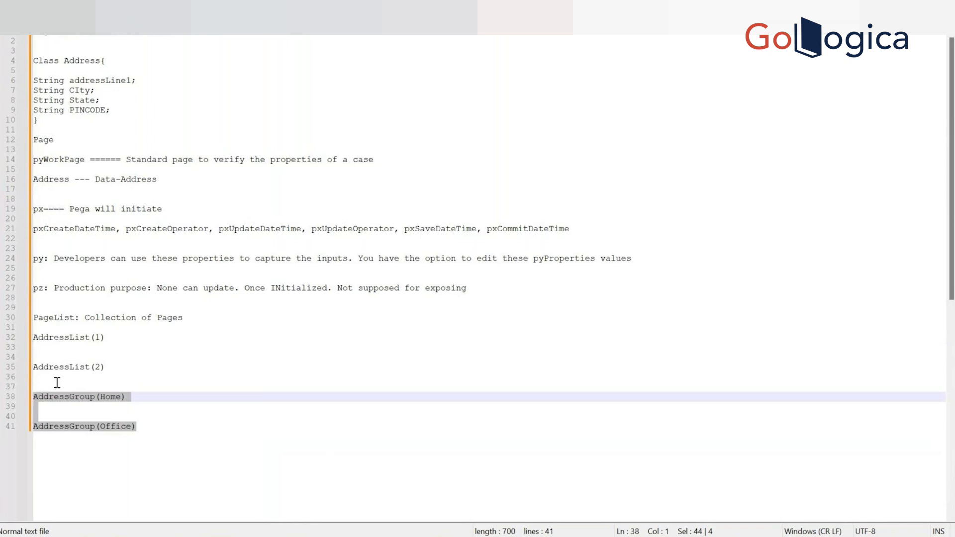
pyautogui.click(57, 382)
pyautogui.write('////')
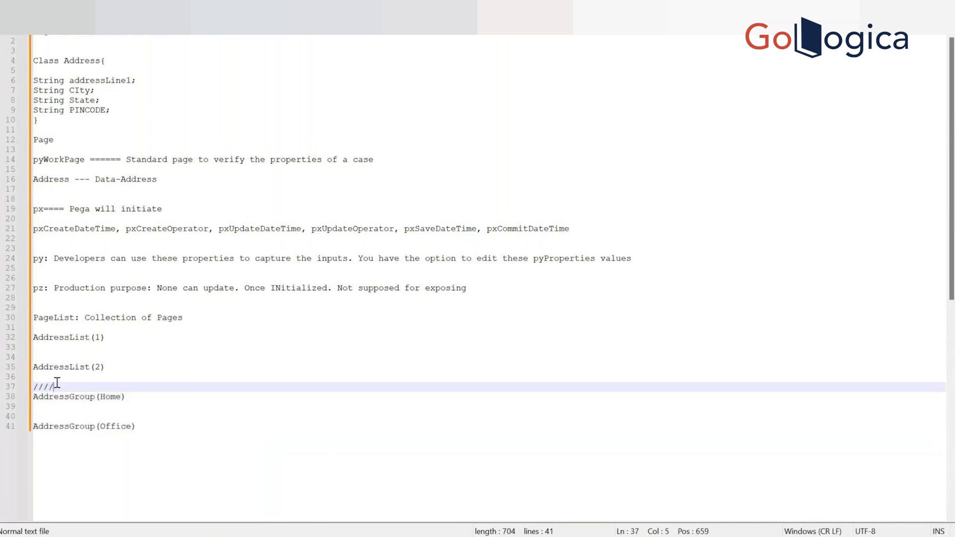
pyautogui.write('coding/Developmm')
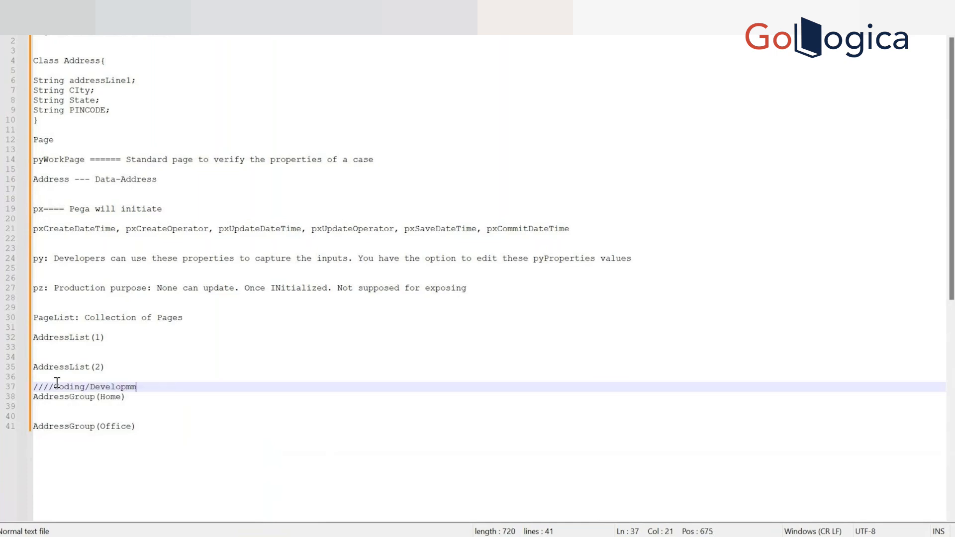
pyautogui.press('BackSpace')
pyautogui.write('ent')
# Insert the comment line "//Scenario's easily take the inputs/Sorting/iteration" above AddressList(1).
pyautogui.click(58, 335)
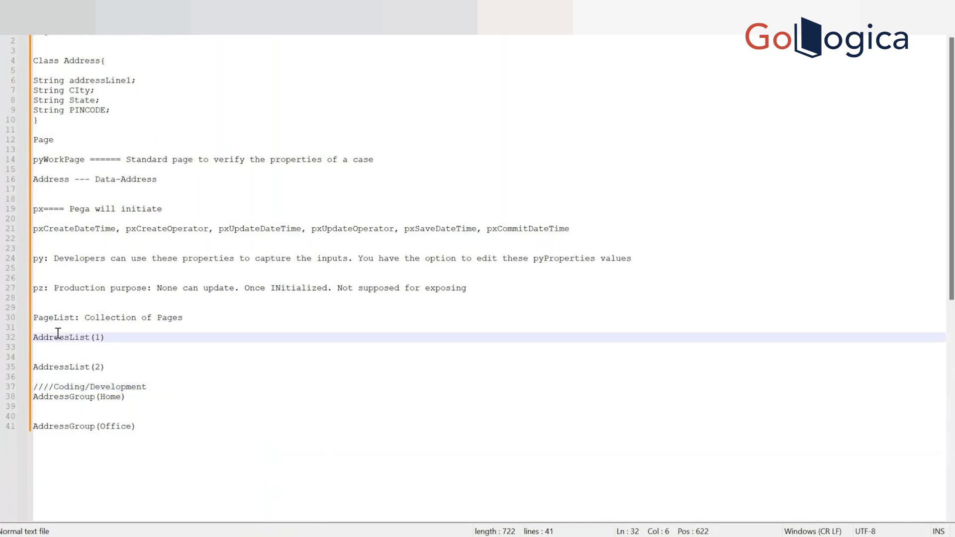
pyautogui.press('Home')
pyautogui.press('Return')
pyautogui.press('Up')
pyautogui.write('//')
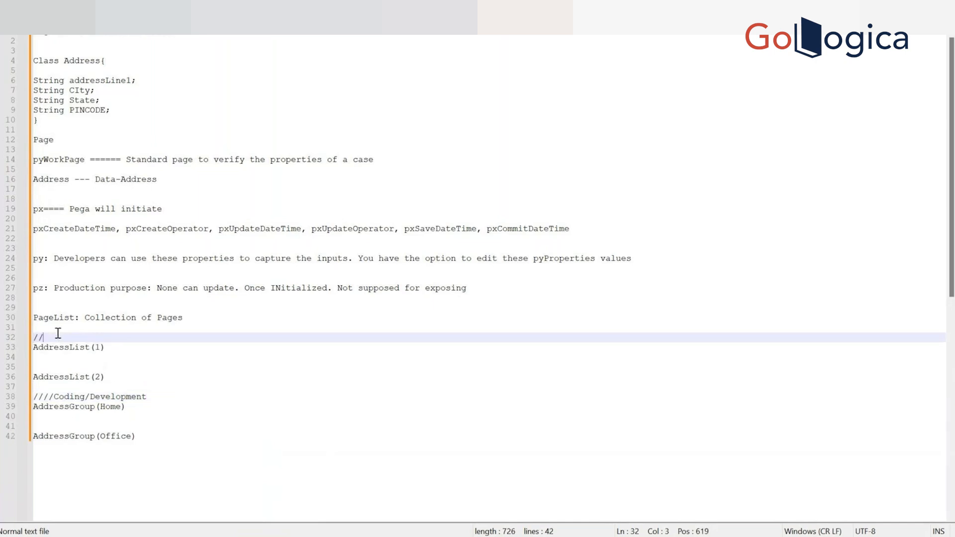
pyautogui.write("Scenario's  e")
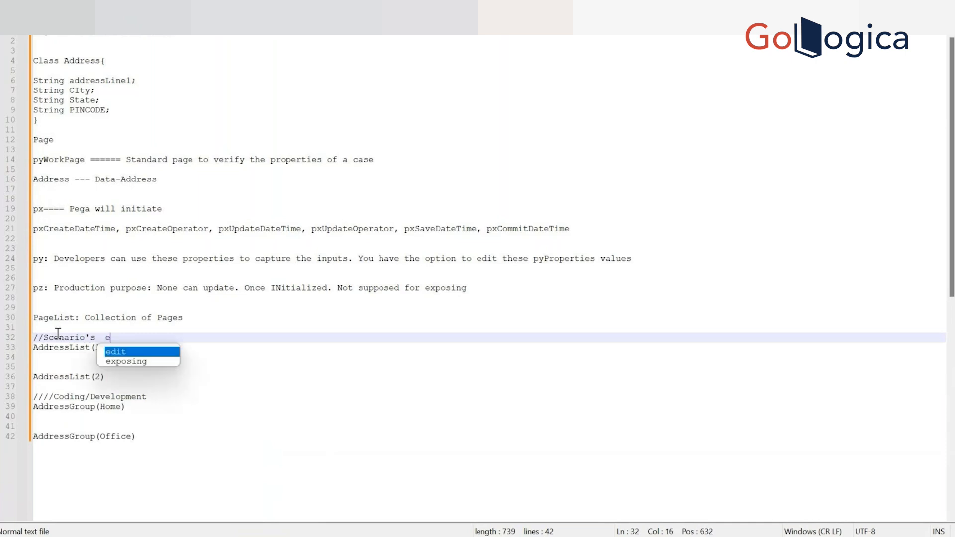
pyautogui.write('asily ')
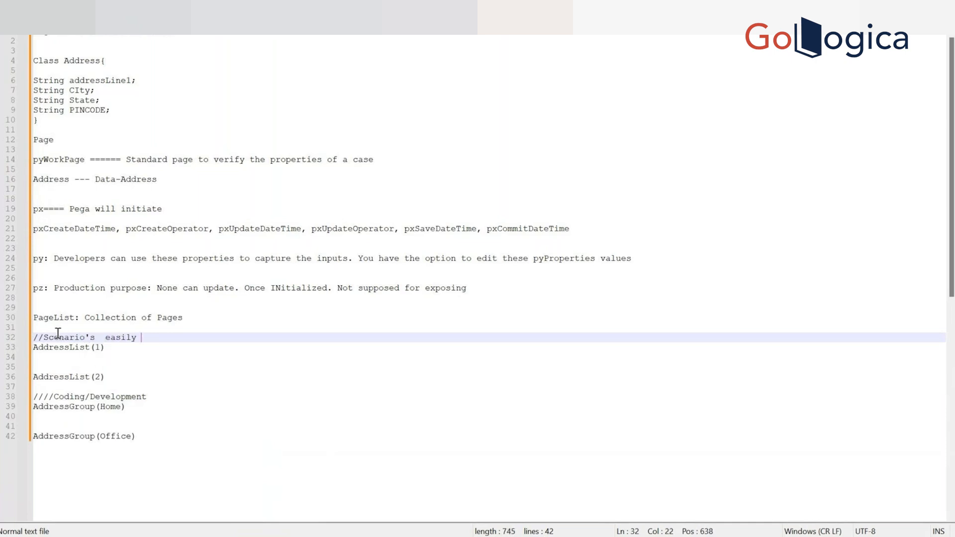
pyautogui.write('take the inputs')
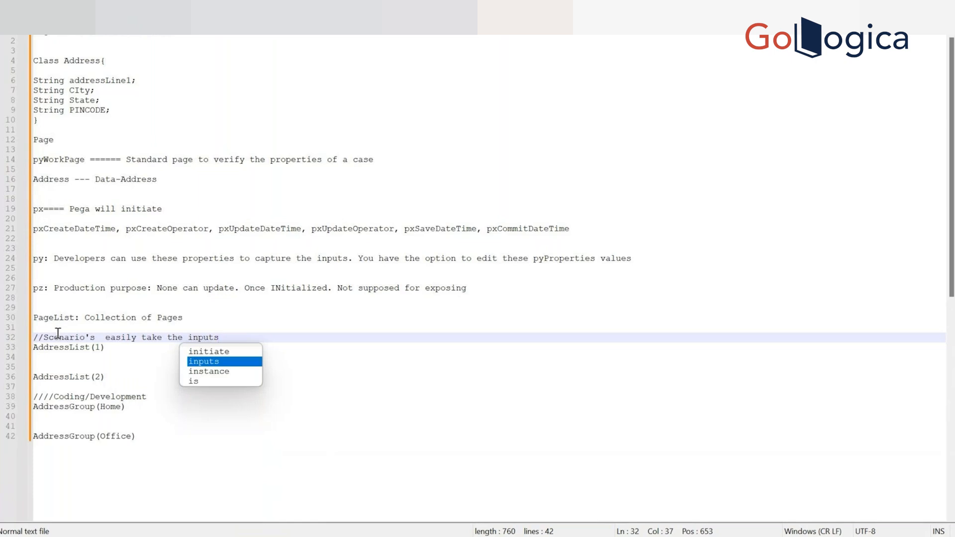
pyautogui.write('/Sorting')
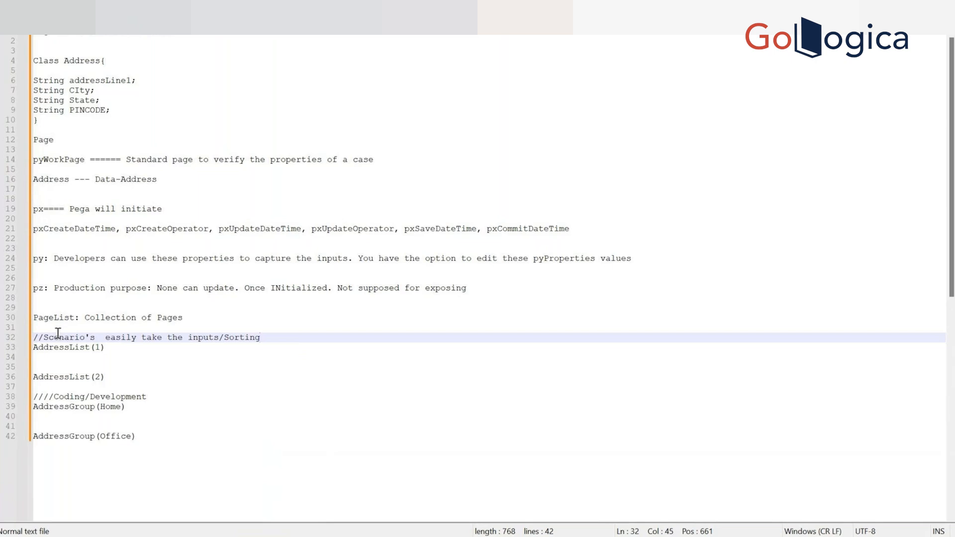
pyautogui.write('/iteration')
# Switch to Pega Dev Studio and open the layout properties of the .AddressGroup table in the Create section.
pyautogui.doubleClick(112, 407)
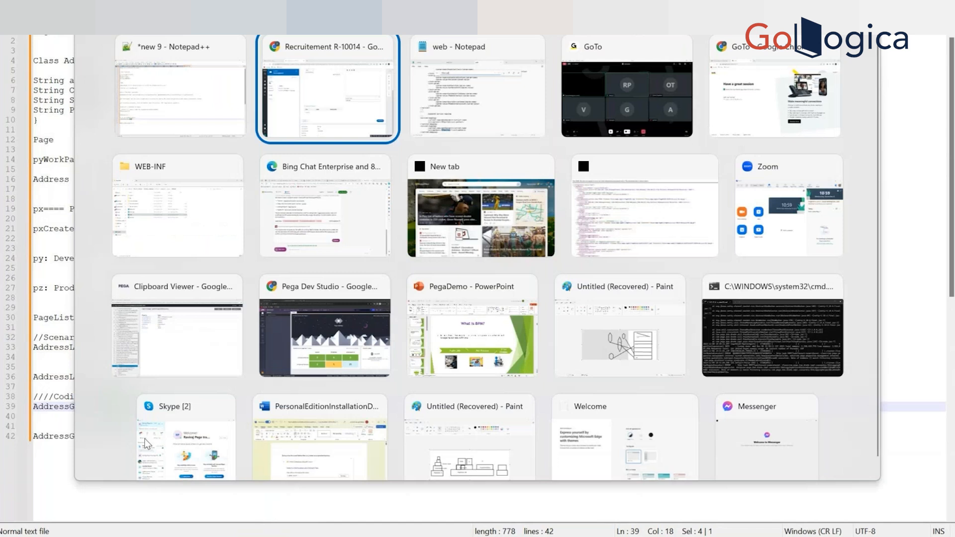
pyautogui.press('Escape')
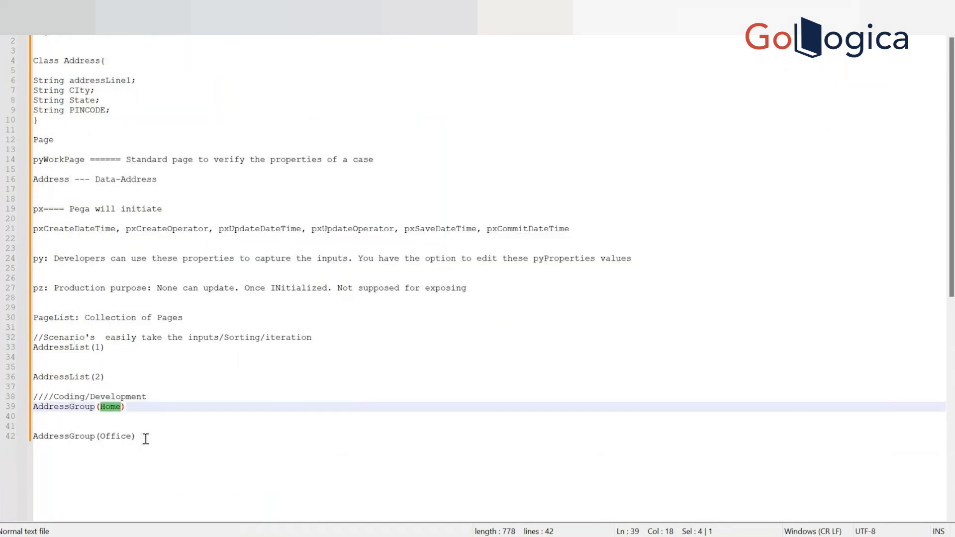
pyautogui.hotkey('alt', 'Tab')
pyautogui.hotkey('alt', 'Tab')
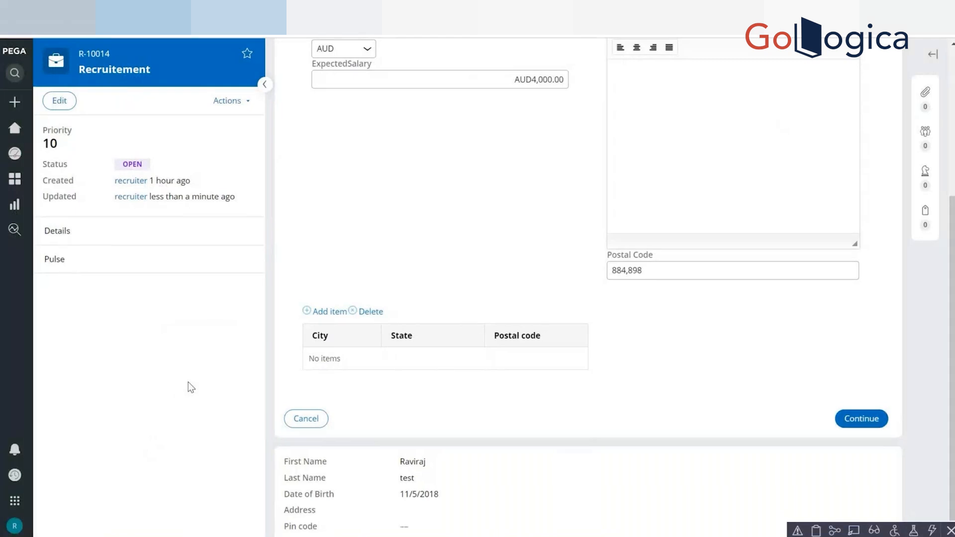
pyautogui.hotkey('alt', 'Tab')
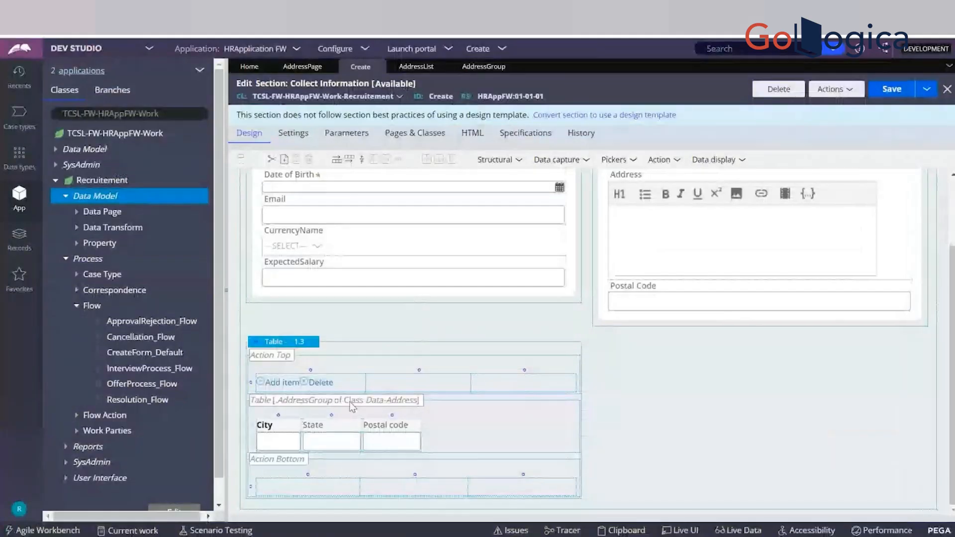
pyautogui.click(324, 390)
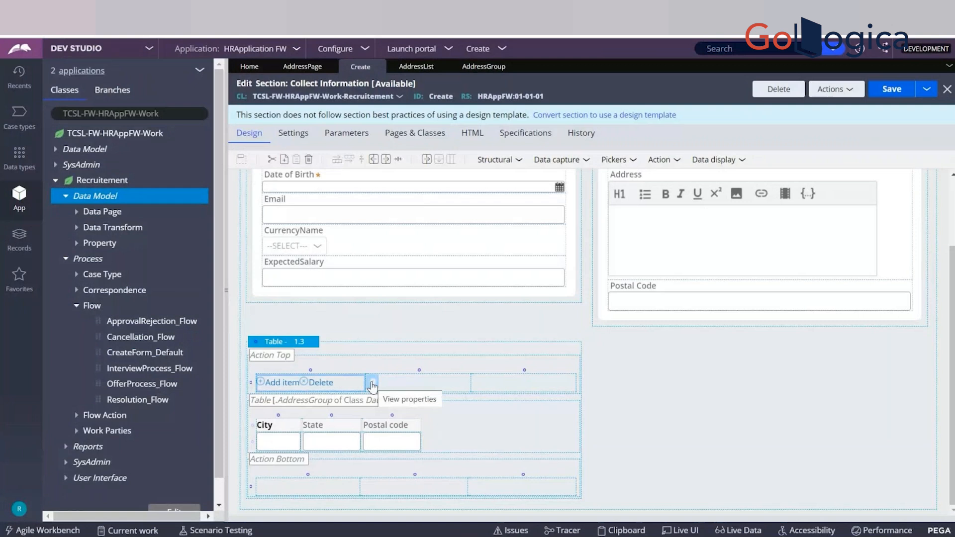
pyautogui.click(316, 345)
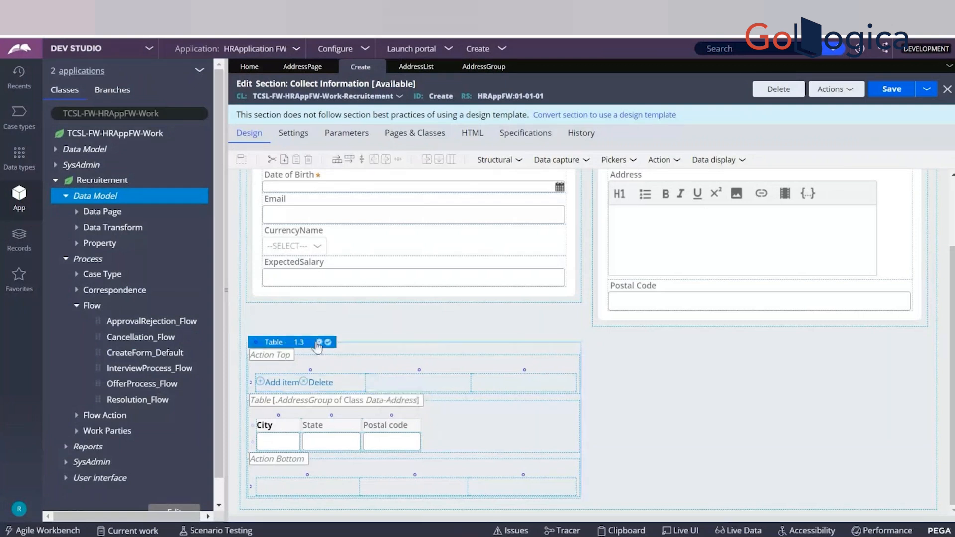
pyautogui.click(319, 343)
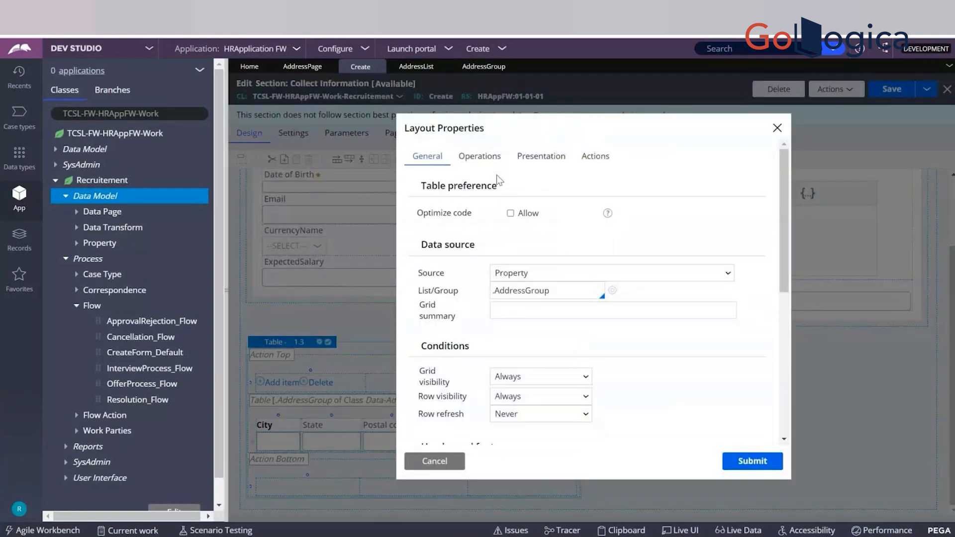
# Set the table's inline edit mode to Rows always editable, review its general settings and submit the layout properties.
pyautogui.click(483, 158)
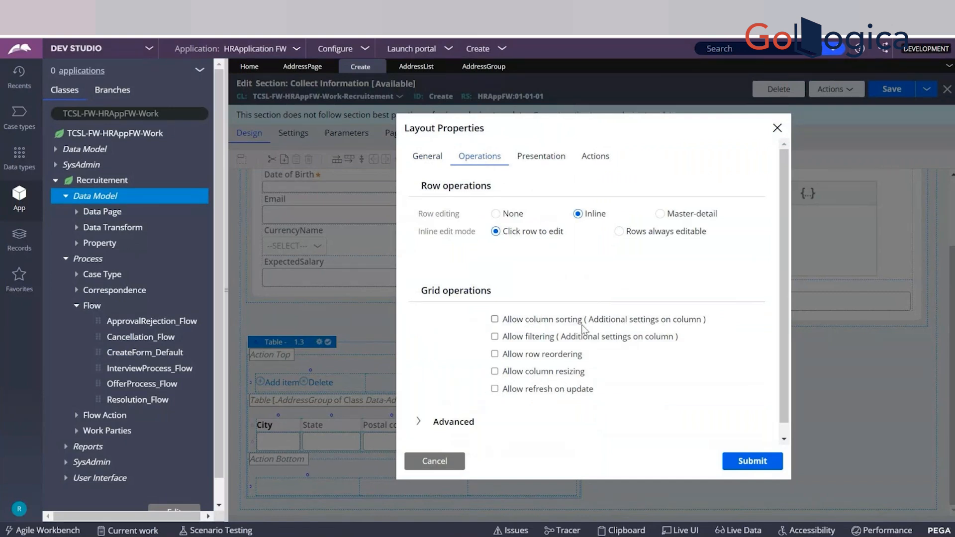
pyautogui.click(619, 231)
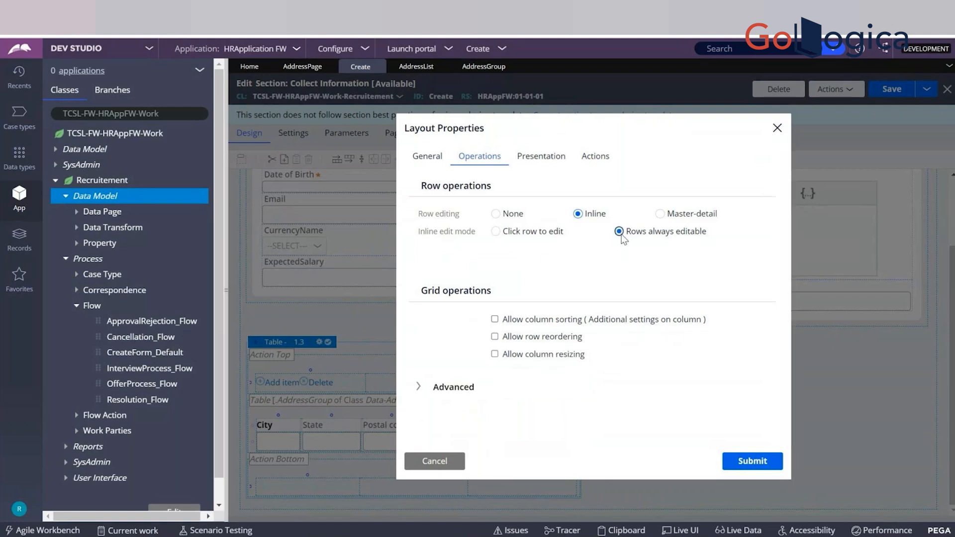
pyautogui.click(423, 158)
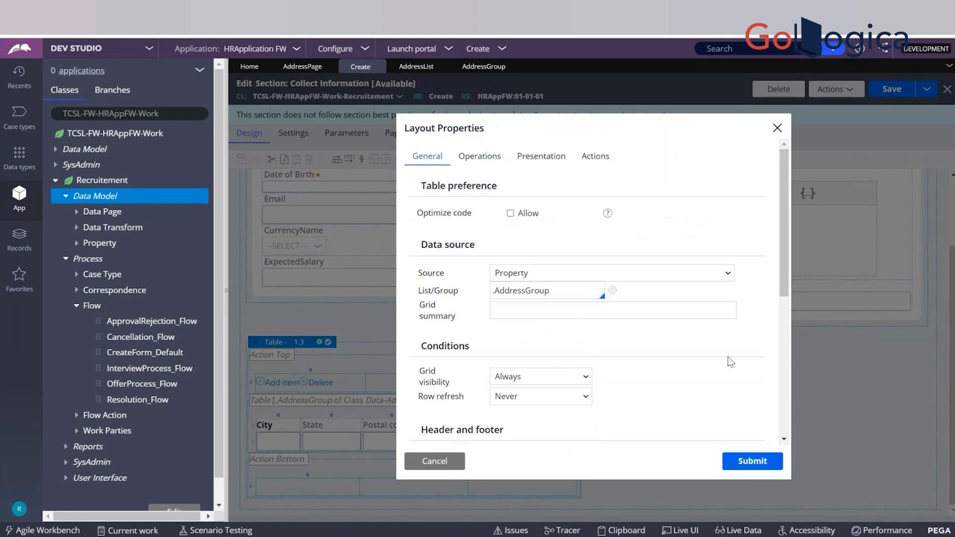
pyautogui.scroll(-3, 785, 423)
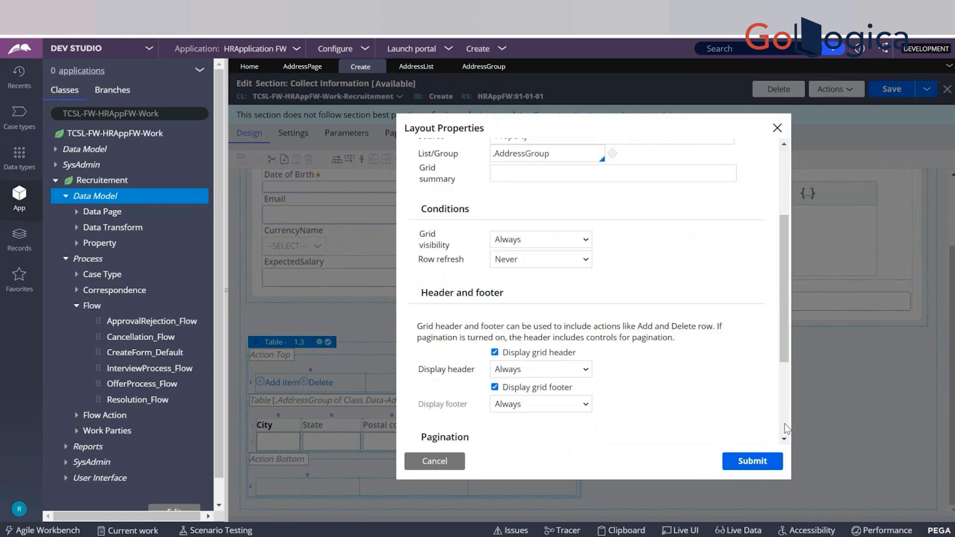
pyautogui.scroll(-2, 785, 423)
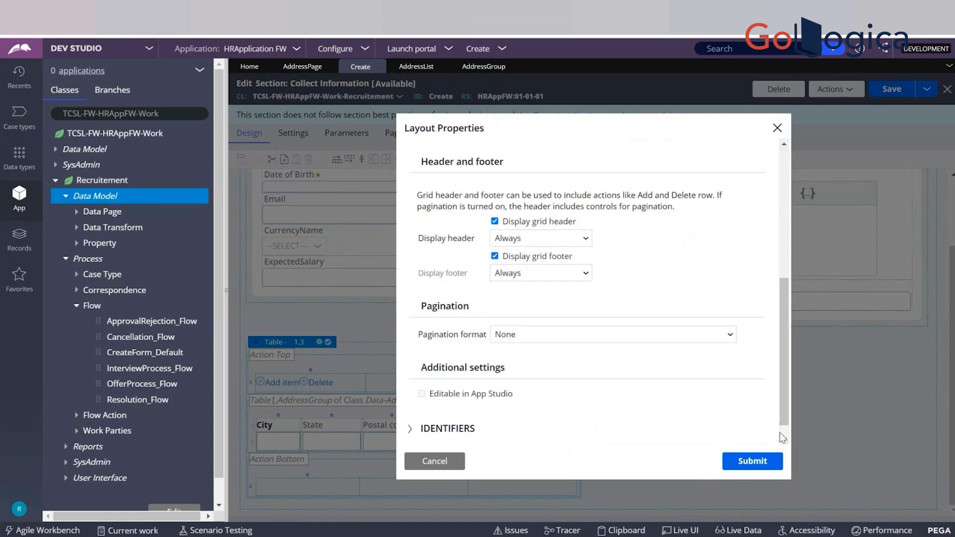
pyautogui.click(758, 462)
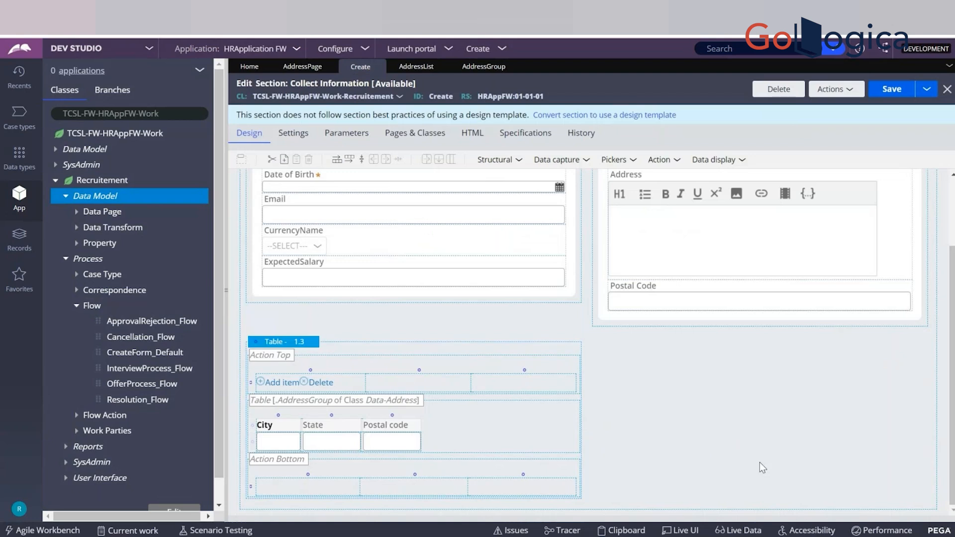
# Save the Create section, switch to the Recruitement case and reload it.
pyautogui.hotkey('ctrl', 's')
pyautogui.hotkey('alt', 'Tab')
pyautogui.press('F5')
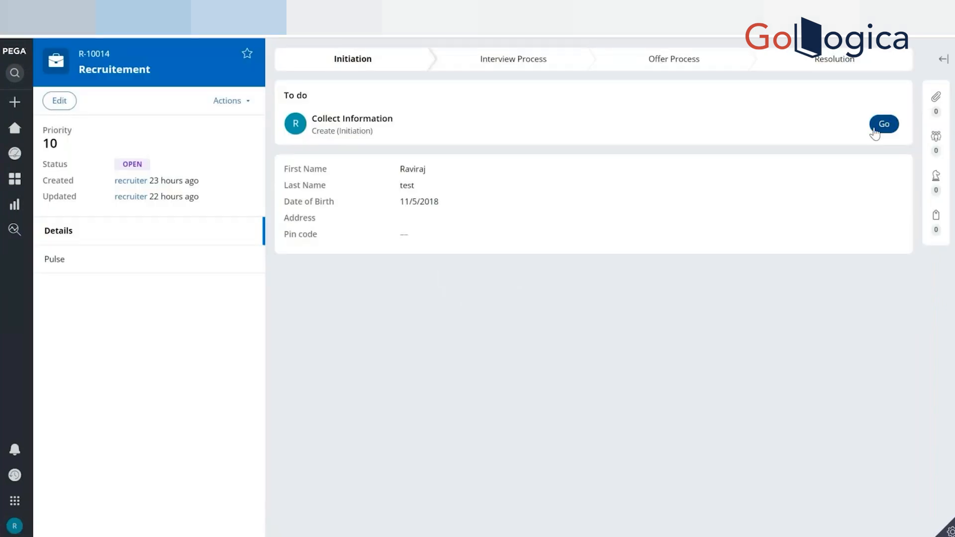
# Open the case's Collect Information assignment and add an item with the subscript Office to the City/State/Postal code table.
pyautogui.click(880, 128)
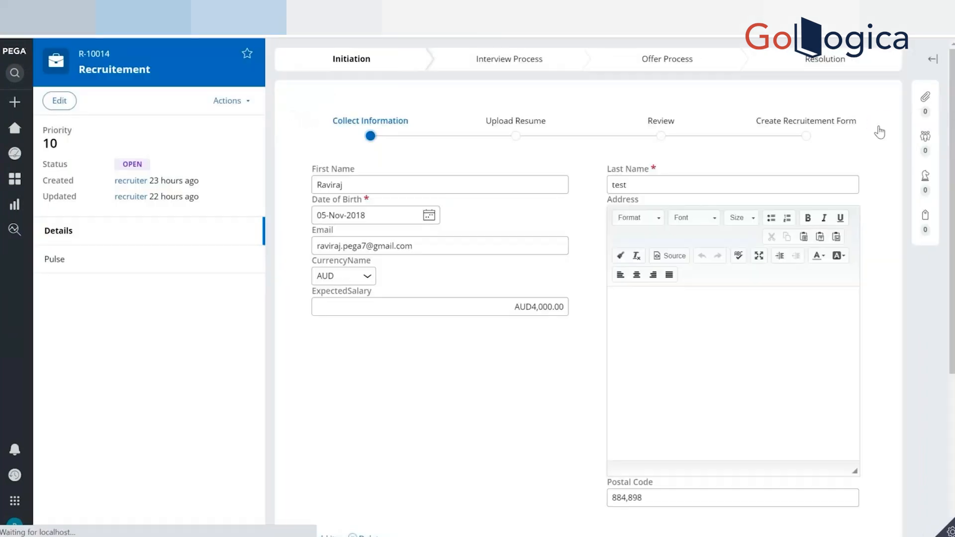
pyautogui.click(368, 276)
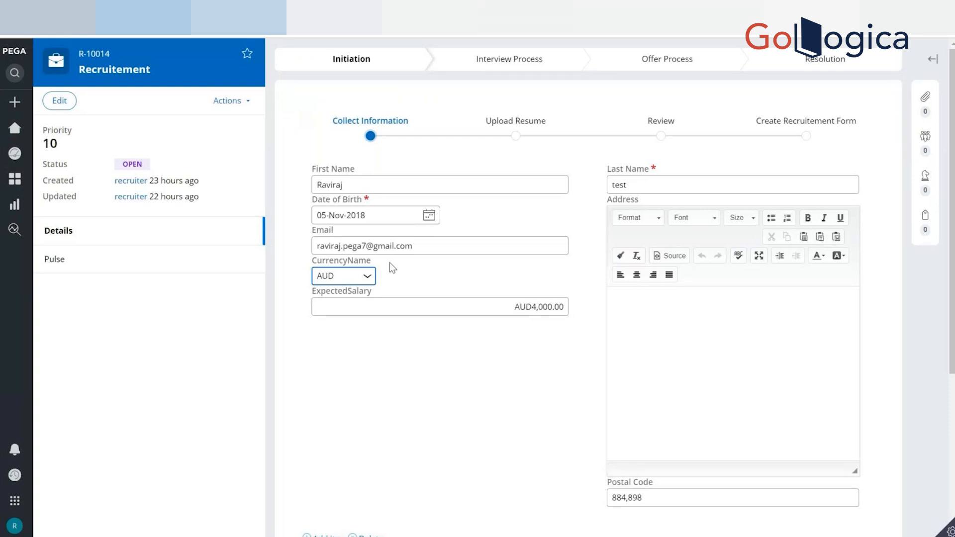
pyautogui.click(514, 320)
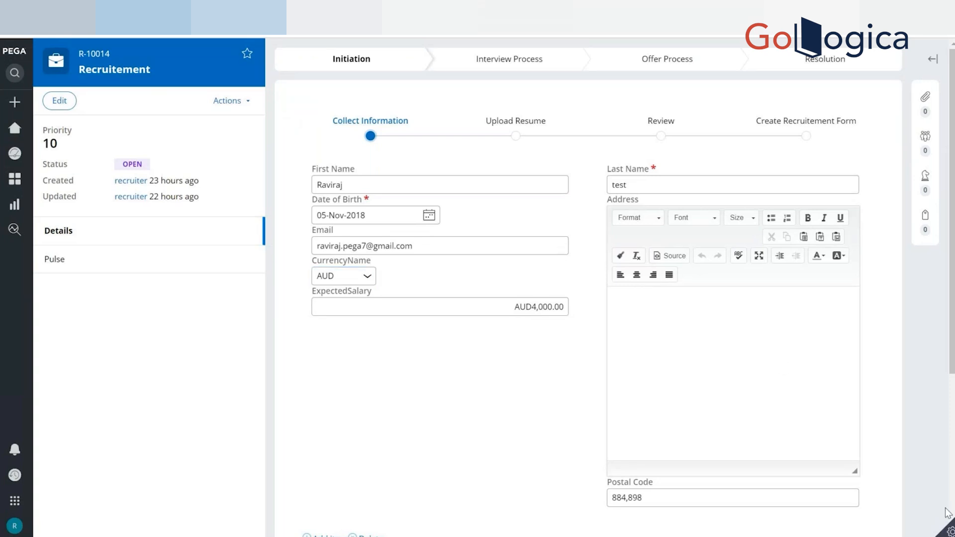
pyautogui.scroll(-5, 862, 419)
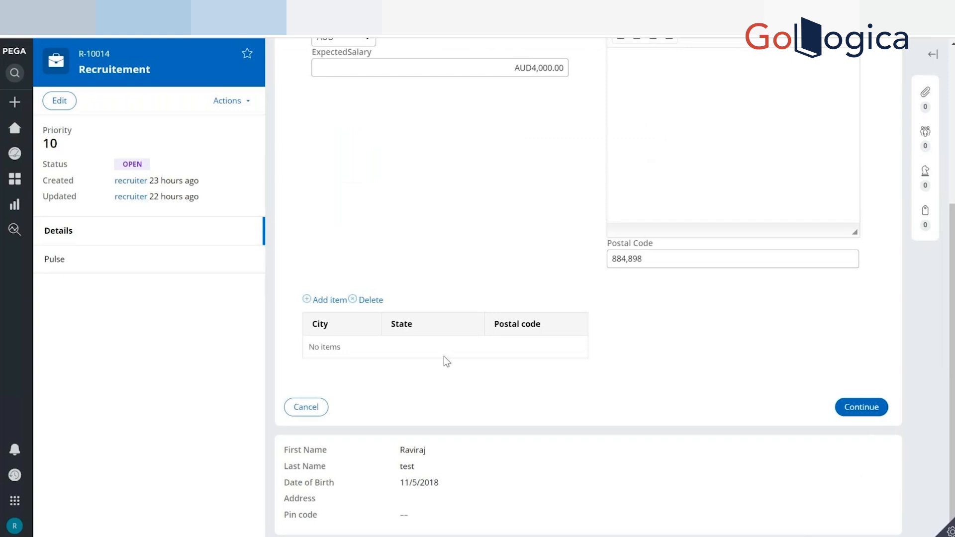
pyautogui.click(318, 300)
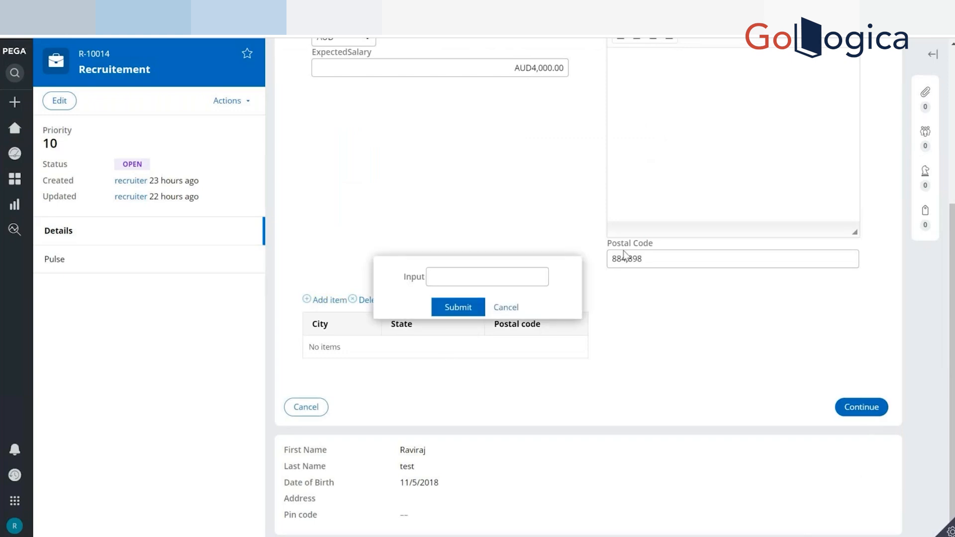
pyautogui.write('Office')
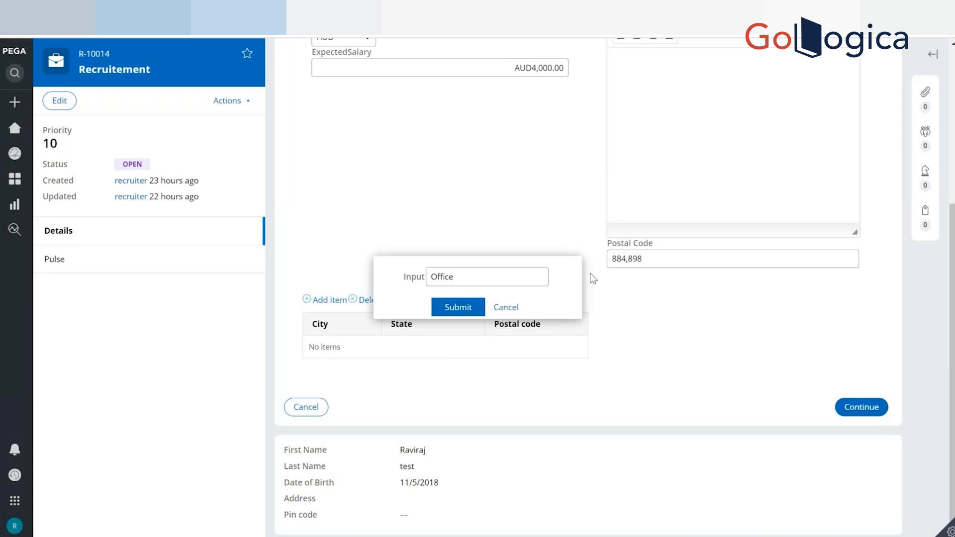
pyautogui.click(450, 309)
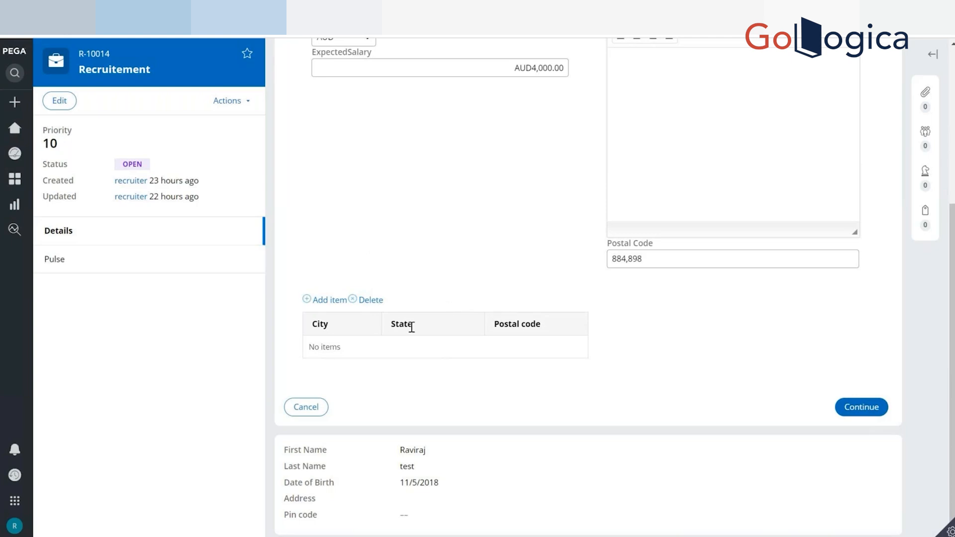
# Add another item to the address table with the subscript Add.
pyautogui.click(329, 300)
pyautogui.write('S')
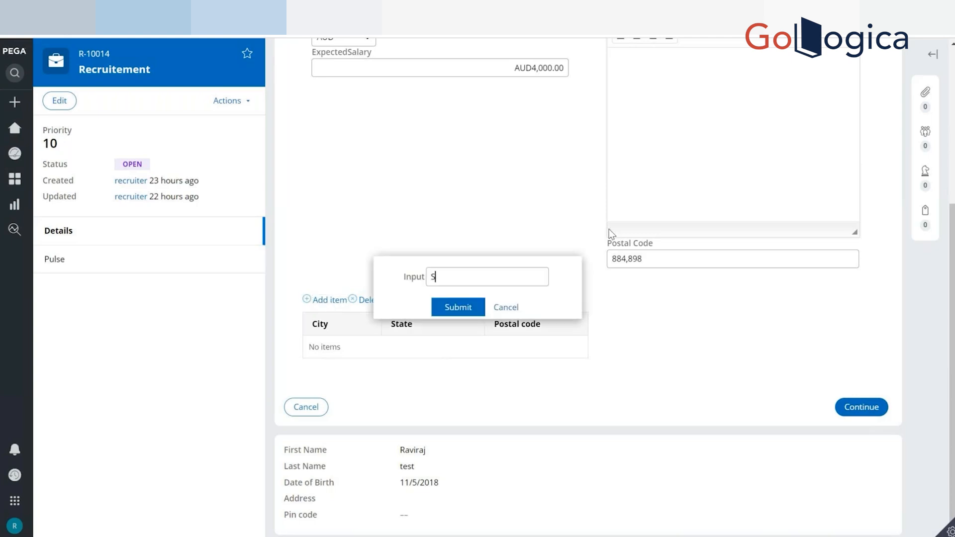
pyautogui.press('BackSpace')
pyautogui.write('Add')
pyautogui.click(458, 307)
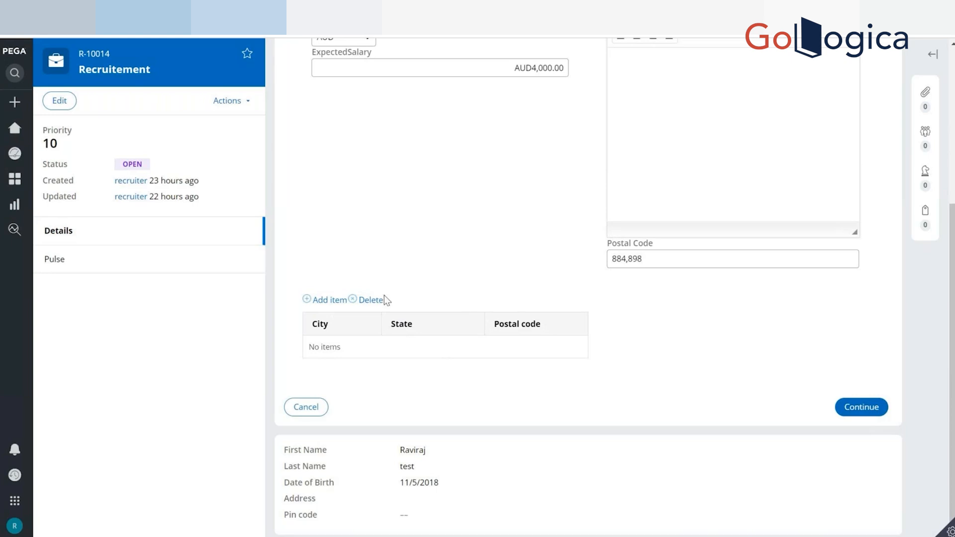
# Try deleting from the address table without a selected row, and add an item with the subscript HH.
pyautogui.click(371, 301)
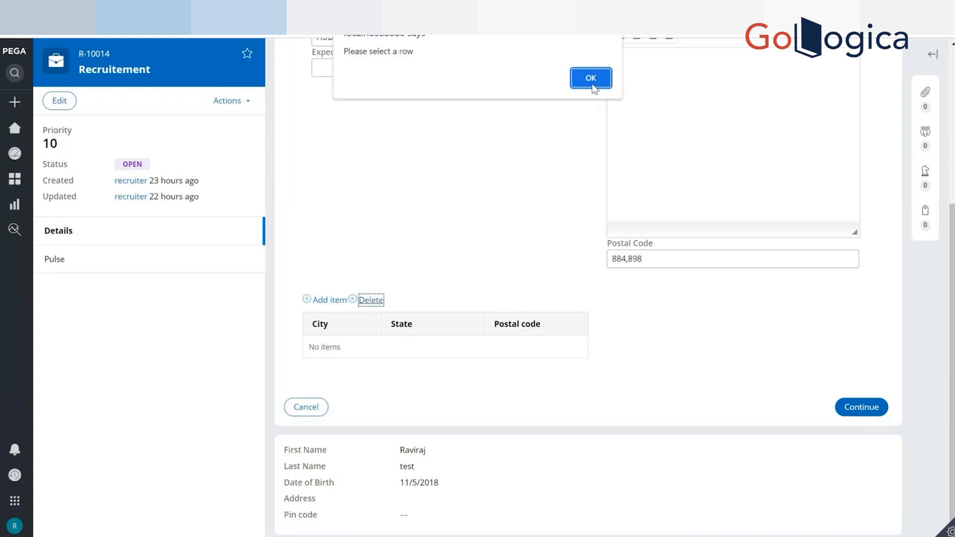
pyautogui.click(591, 79)
pyautogui.click(329, 300)
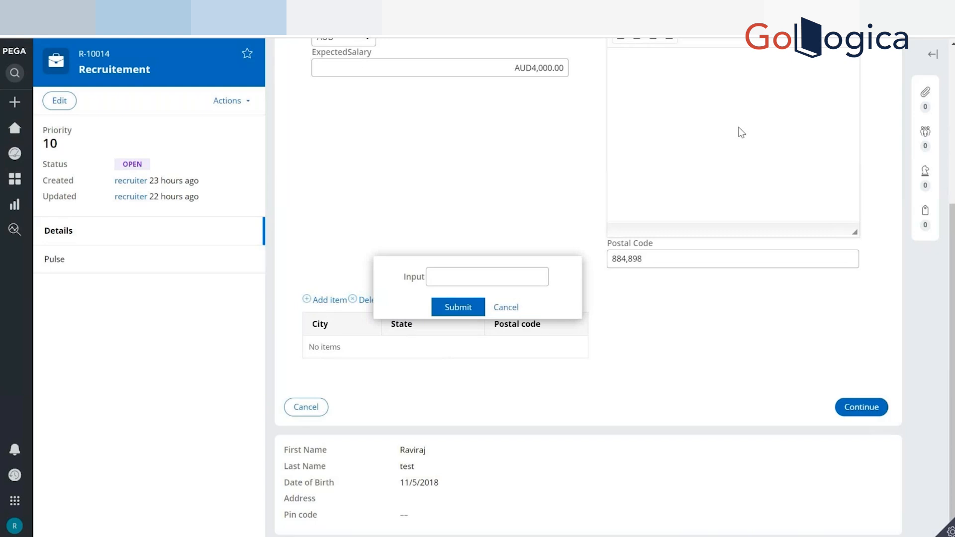
pyautogui.write('HH')
pyautogui.click(466, 309)
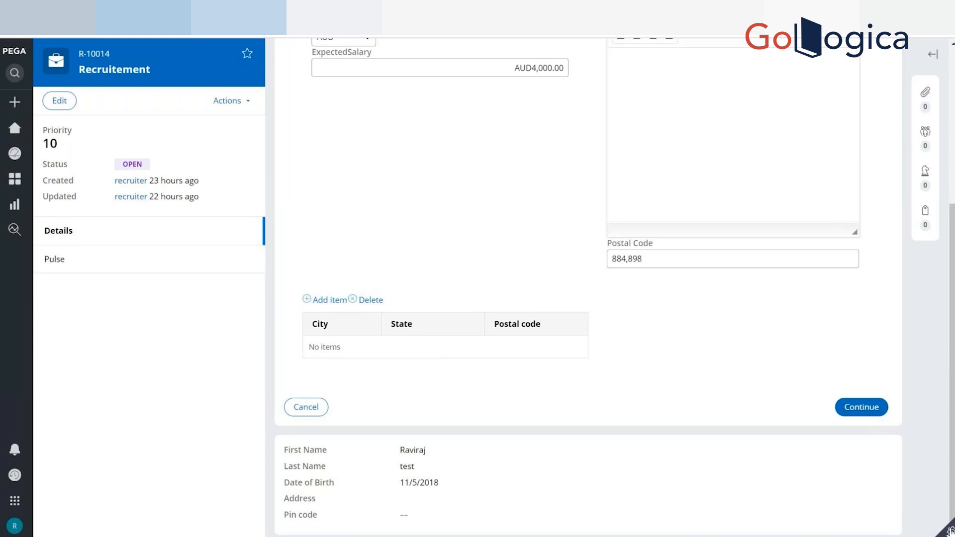
# Open the case's Clipboard and expand AddressGroup under pyWorkPage.
pyautogui.moveTo(950, 531)
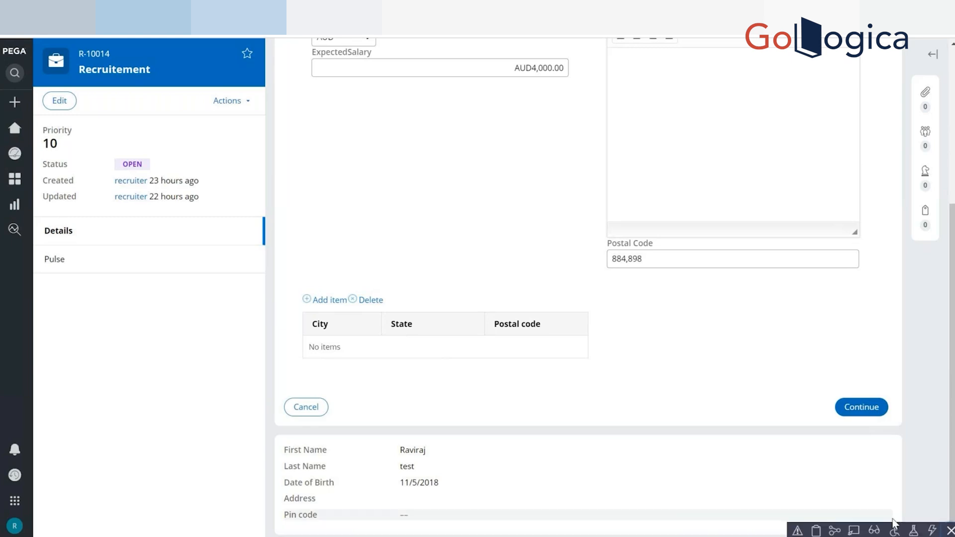
pyautogui.click(816, 530)
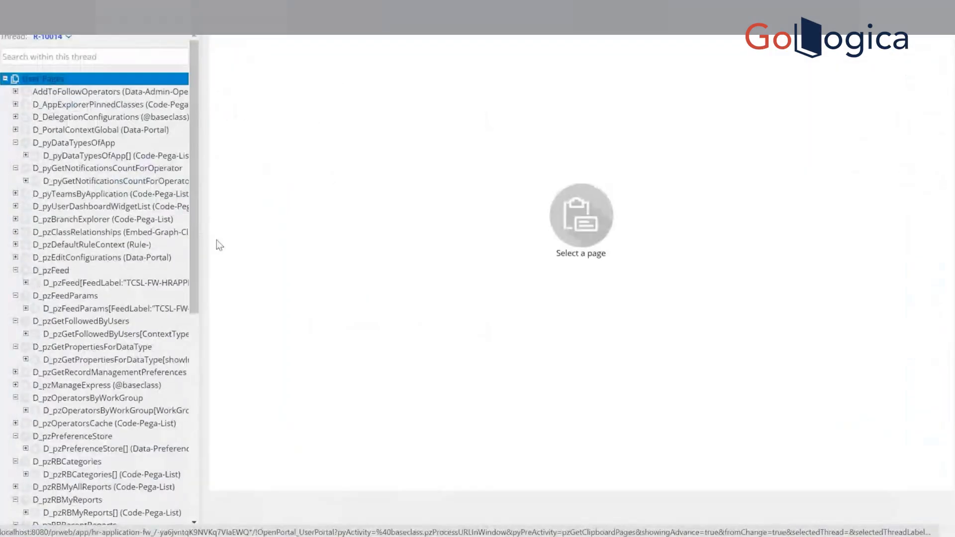
pyautogui.scroll(-8, 191, 418)
pyautogui.click(64, 421)
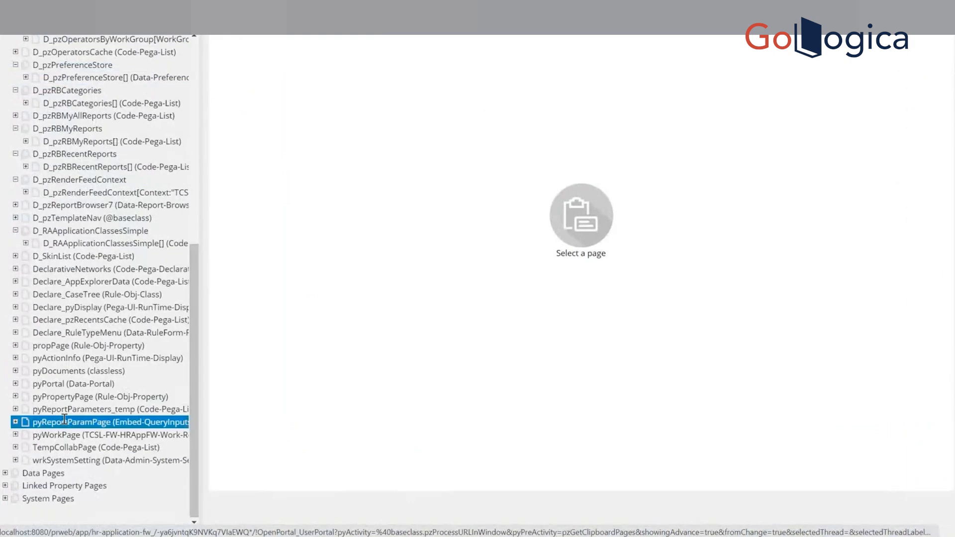
pyautogui.click(15, 434)
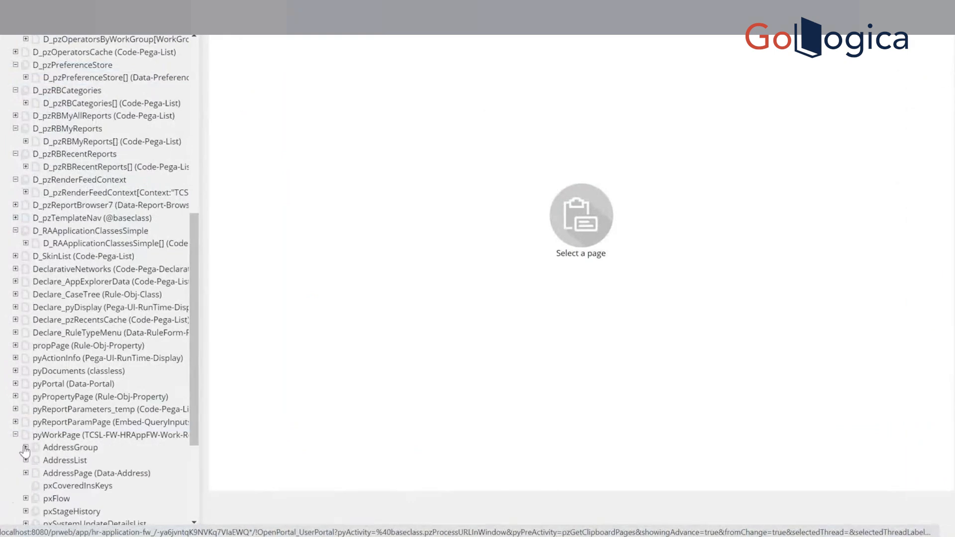
pyautogui.click(26, 448)
# Examine the clipboard properties of the AddressGroup pages Office, Add and HH.
pyautogui.click(124, 458)
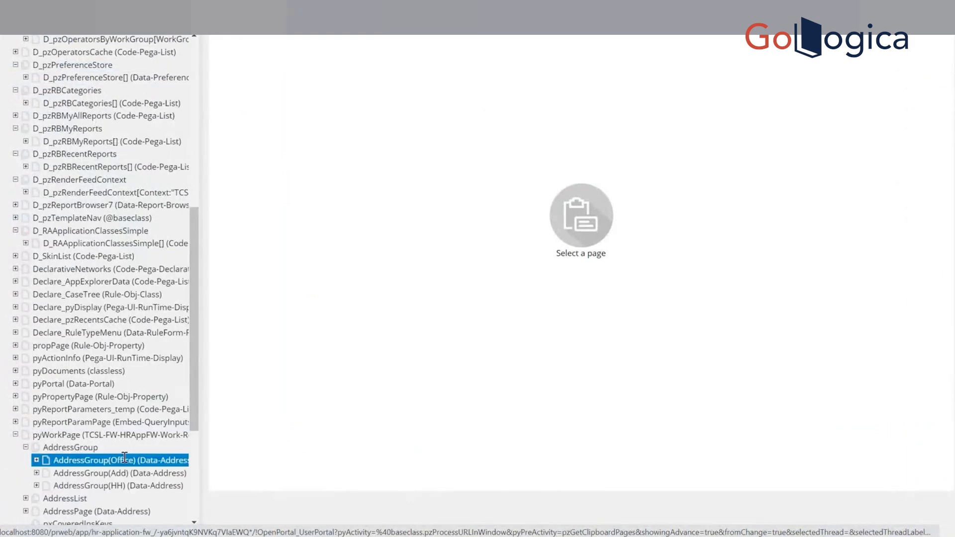
pyautogui.rightClick(121, 461)
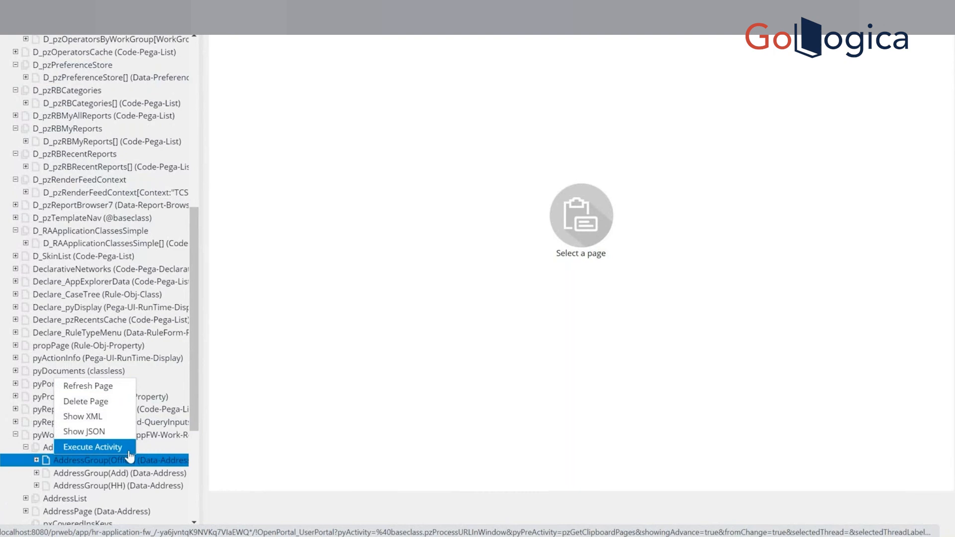
pyautogui.click(120, 473)
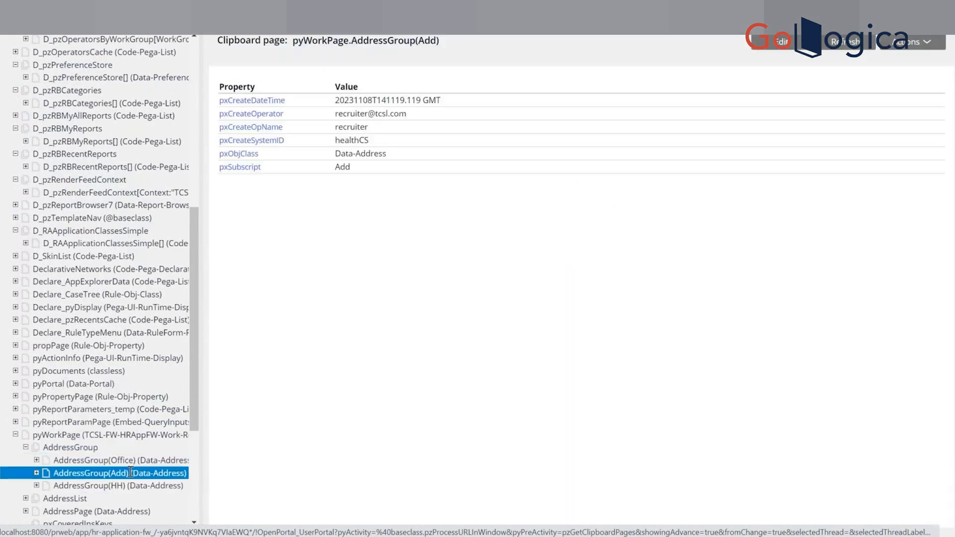
pyautogui.click(128, 484)
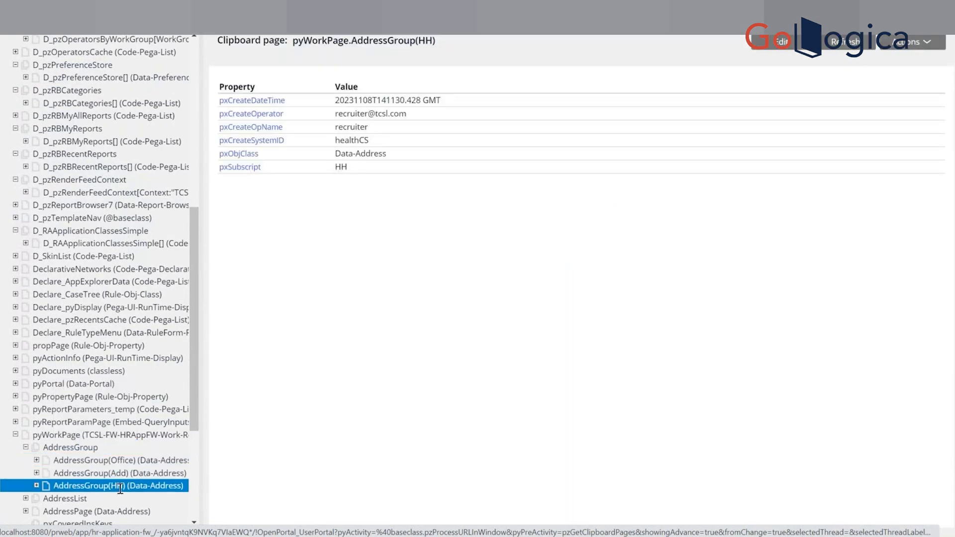
pyautogui.click(137, 459)
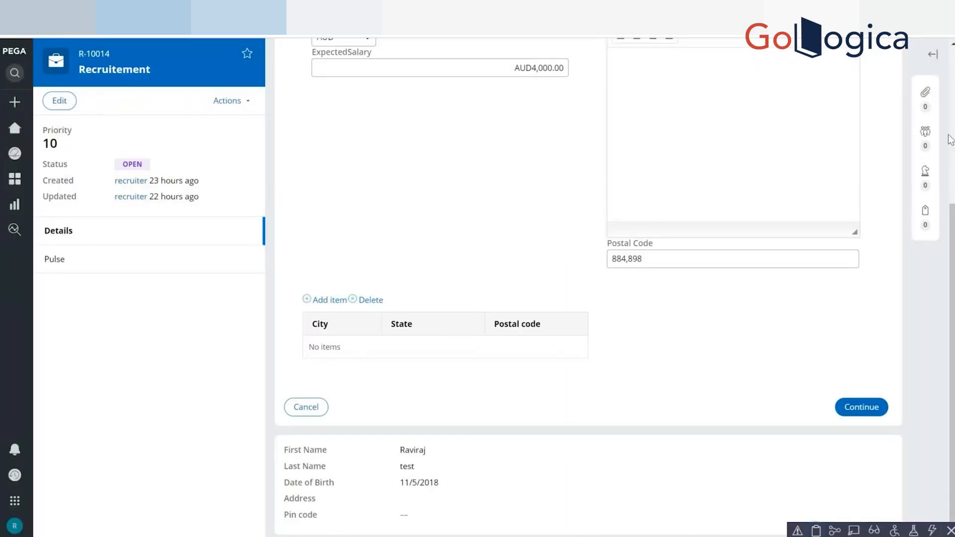
# Return to the case, continue to Upload Resume and go back to the address table in Collect Information.
pyautogui.moveTo(953, 249); pyautogui.dragTo(952, 93)
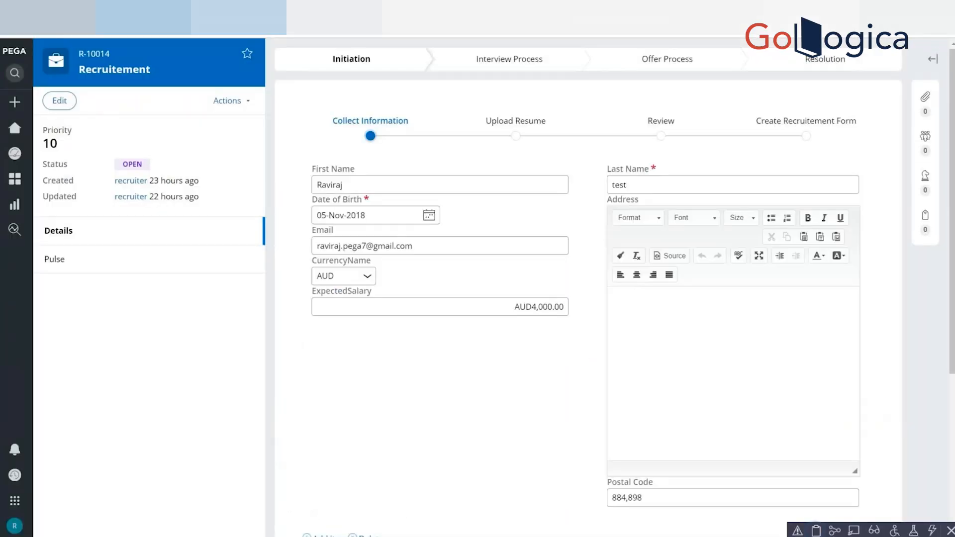
pyautogui.scroll(-5, 885, 447)
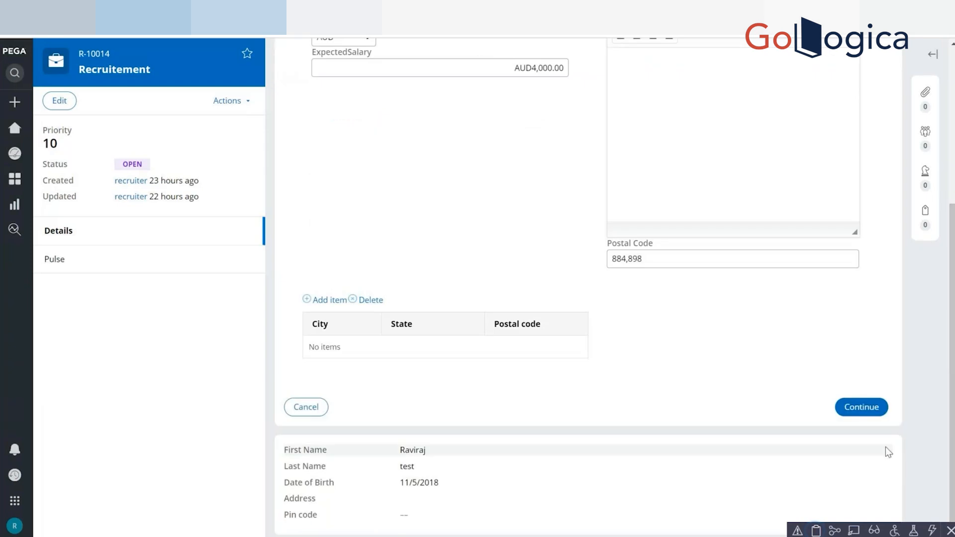
pyautogui.click(859, 408)
pyautogui.click(362, 247)
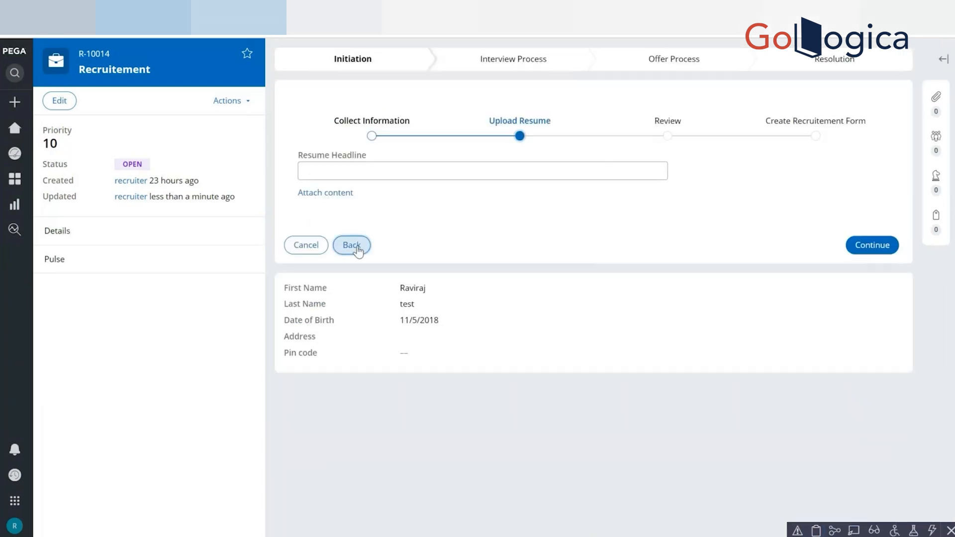
pyautogui.scroll(-5, 587, 298)
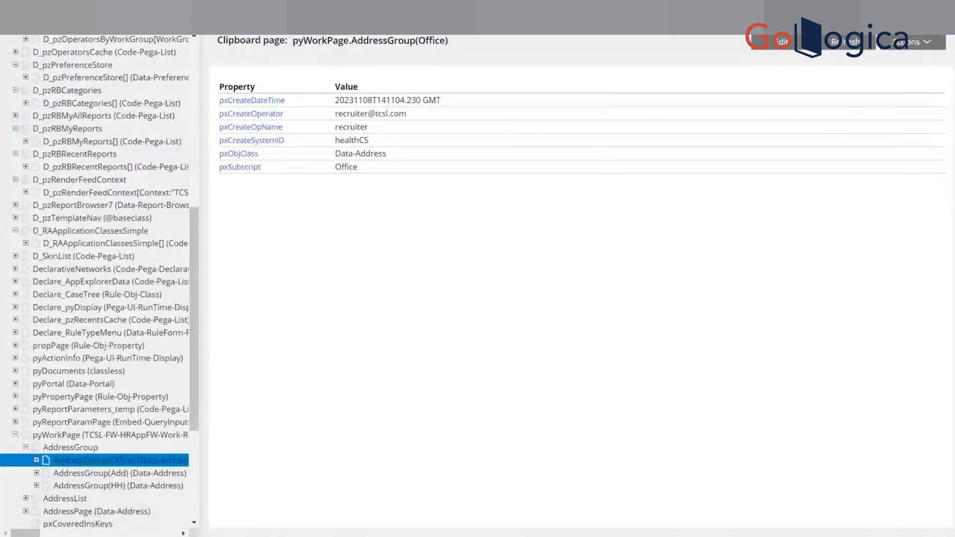
# Refresh AddressGroup in the Clipboard, check its Office page and return to the Recruitement case.
pyautogui.click(843, 47)
pyautogui.click(124, 436)
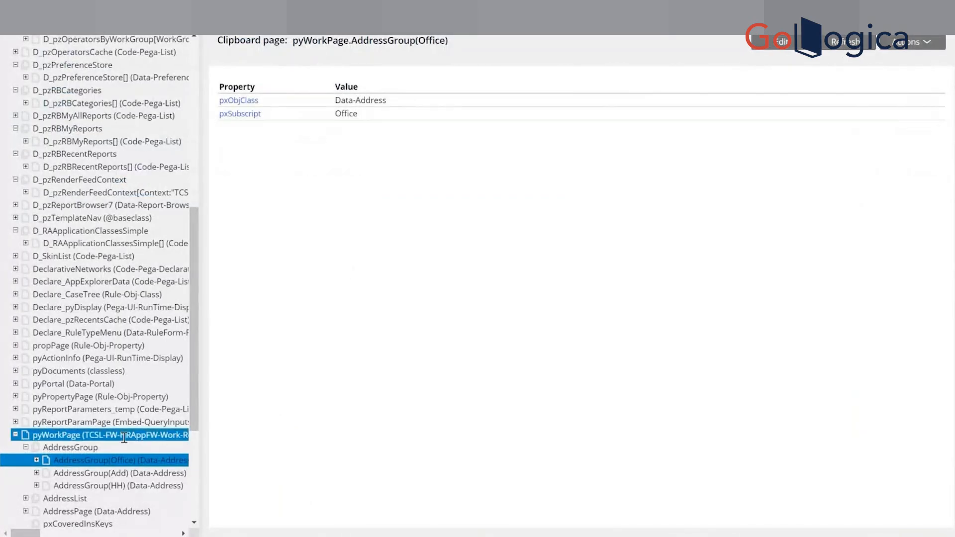
pyautogui.click(91, 448)
pyautogui.rightClick(92, 450)
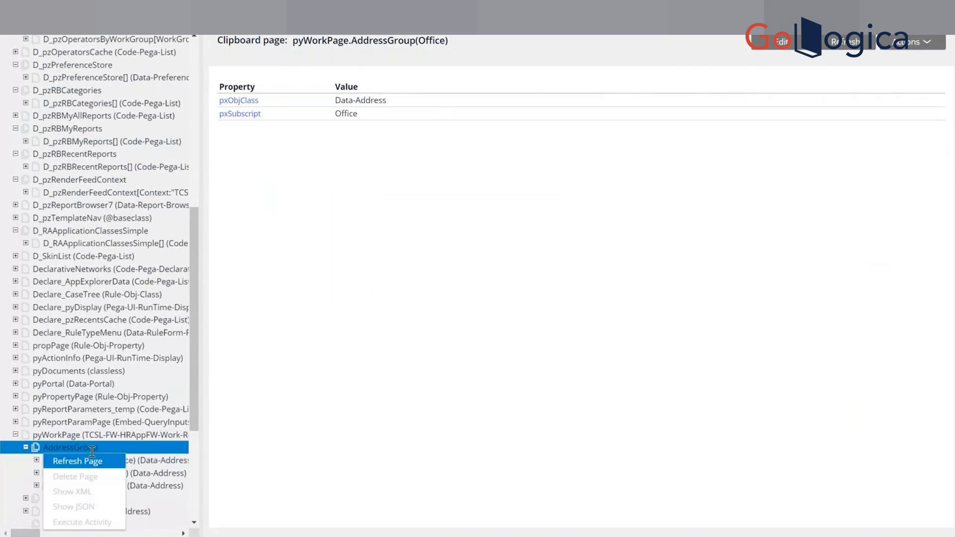
pyautogui.click(75, 461)
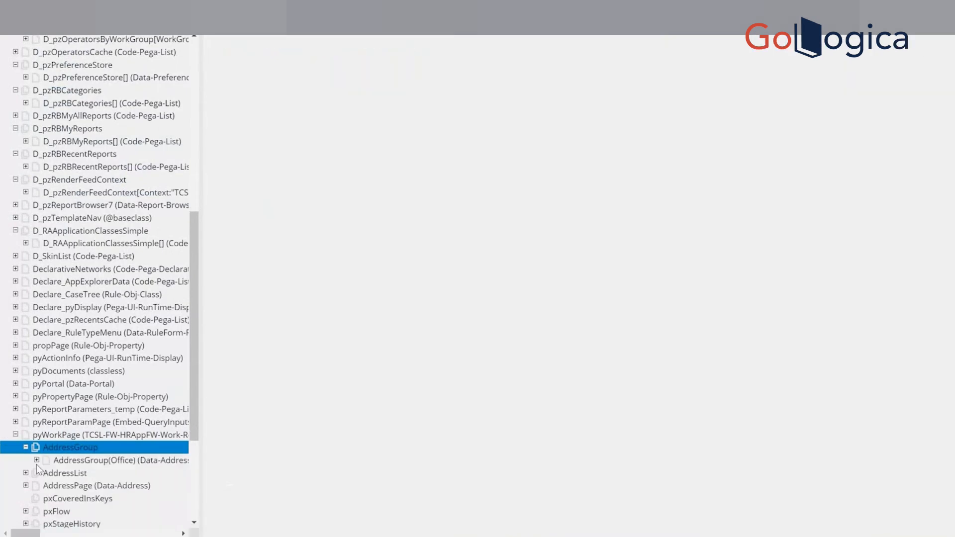
pyautogui.click(105, 459)
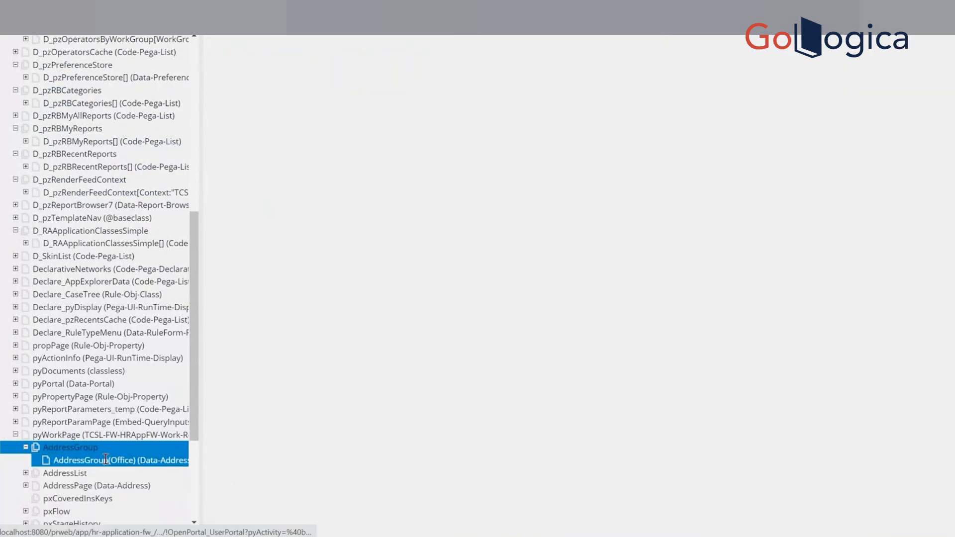
pyautogui.hotkey('alt', 'Tab')
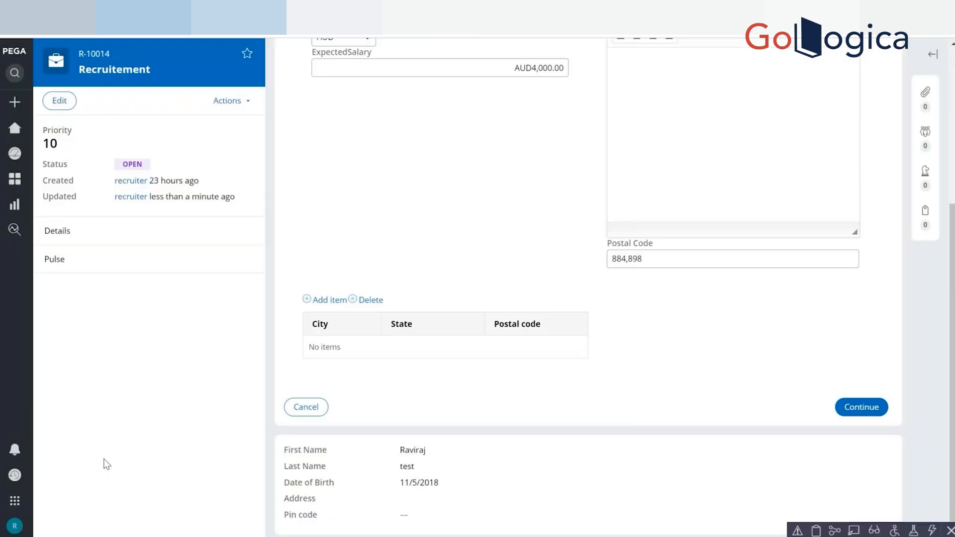
# Switch to Dev Studio and review the action sets in the AddressGroup table's layout properties in the Create section.
pyautogui.hotkey('alt', 'Tab')
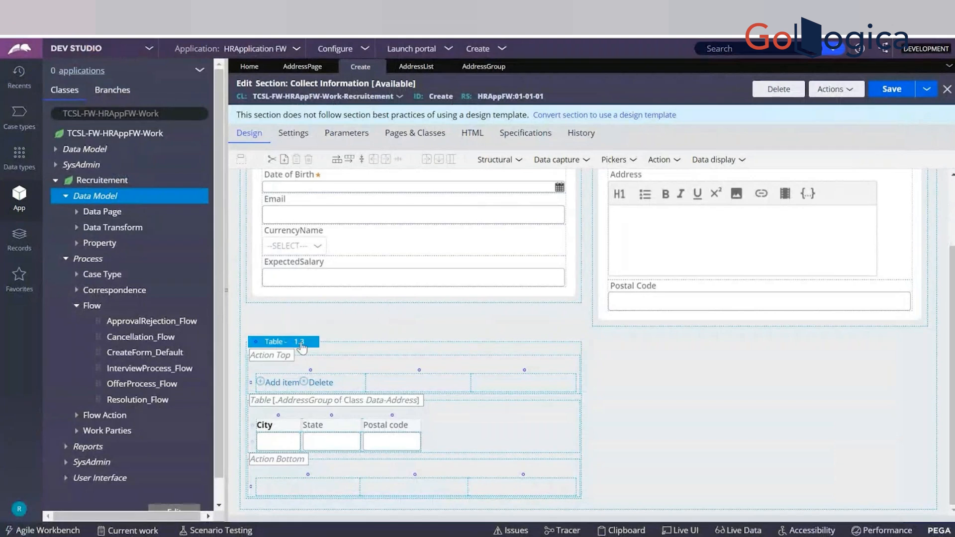
pyautogui.click(319, 342)
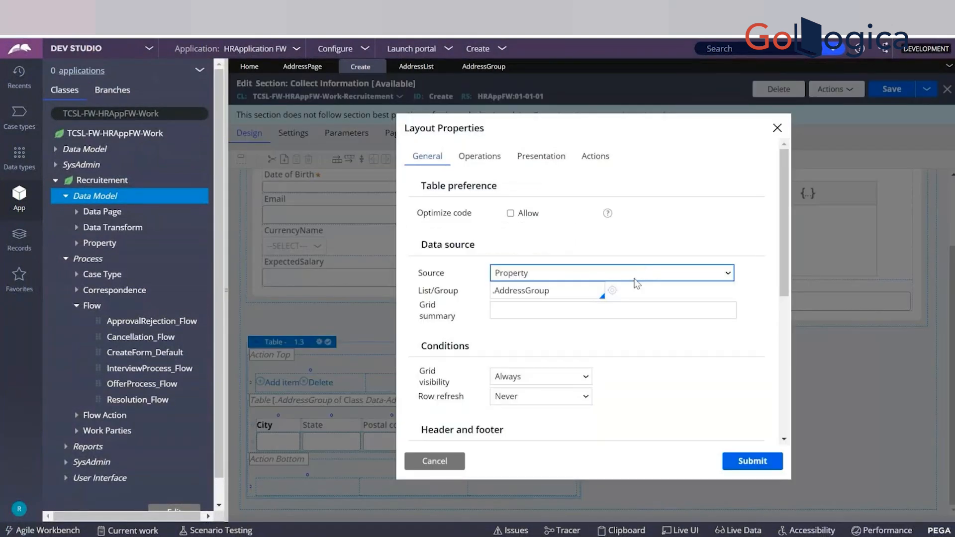
pyautogui.click(592, 158)
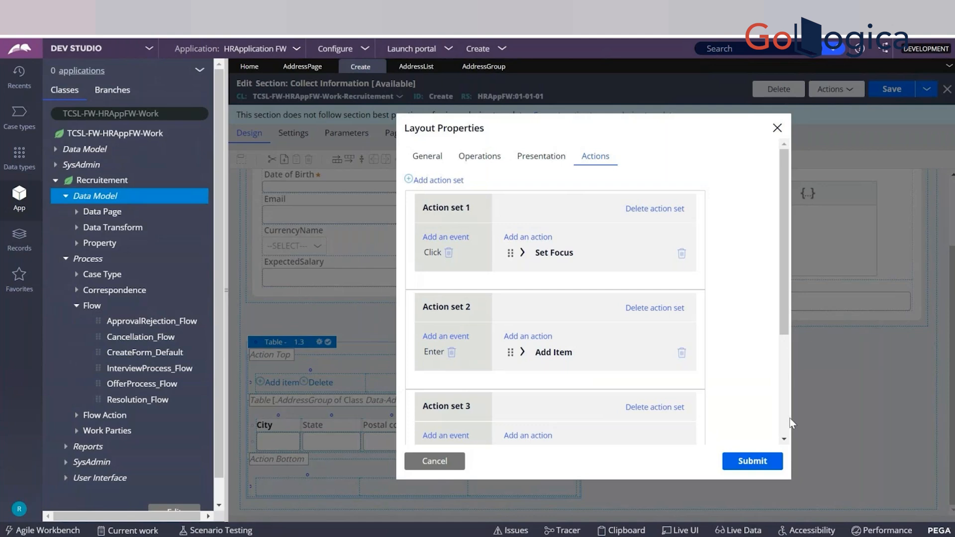
pyautogui.scroll(-3, 779, 426)
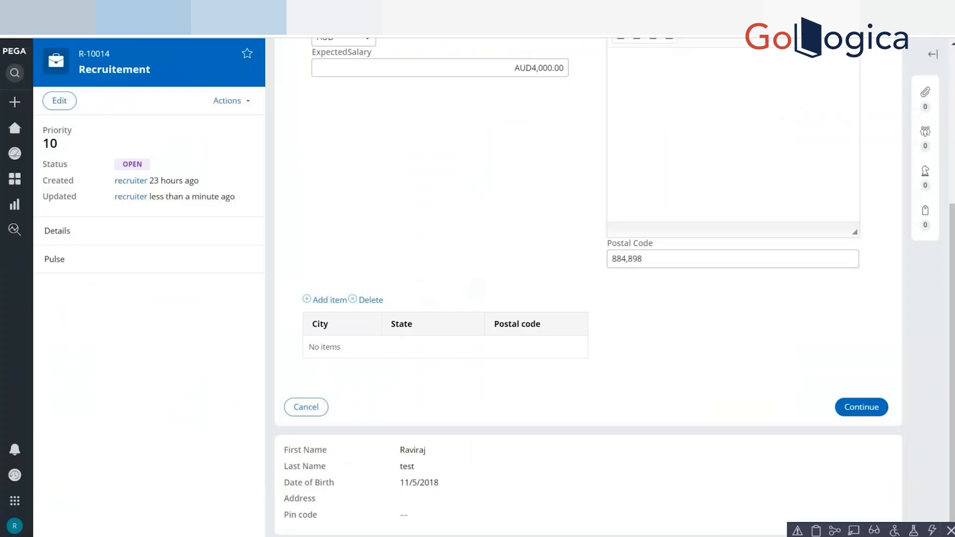
# Add an AddressGroup item with the subscript key from the case's address table.
pyautogui.click(328, 300)
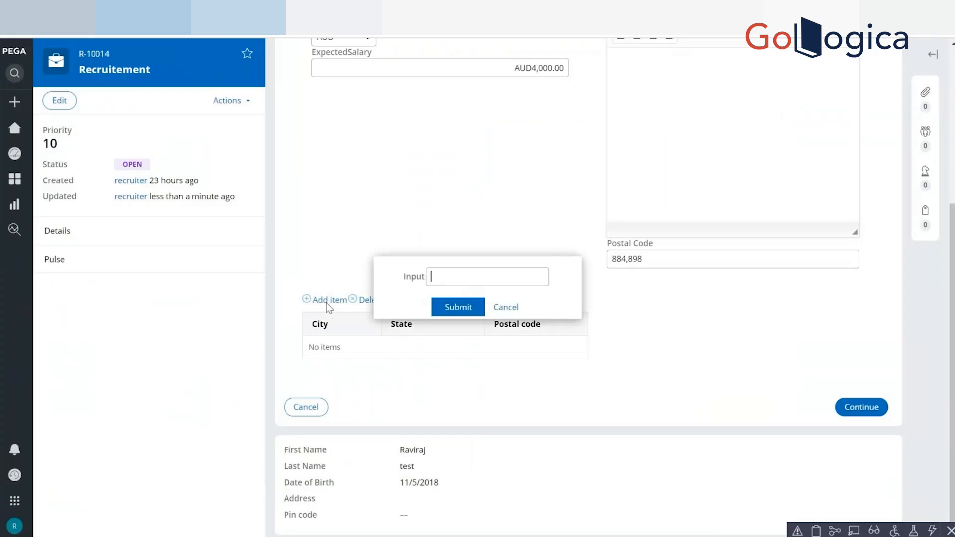
pyautogui.write('key')
pyautogui.click(463, 308)
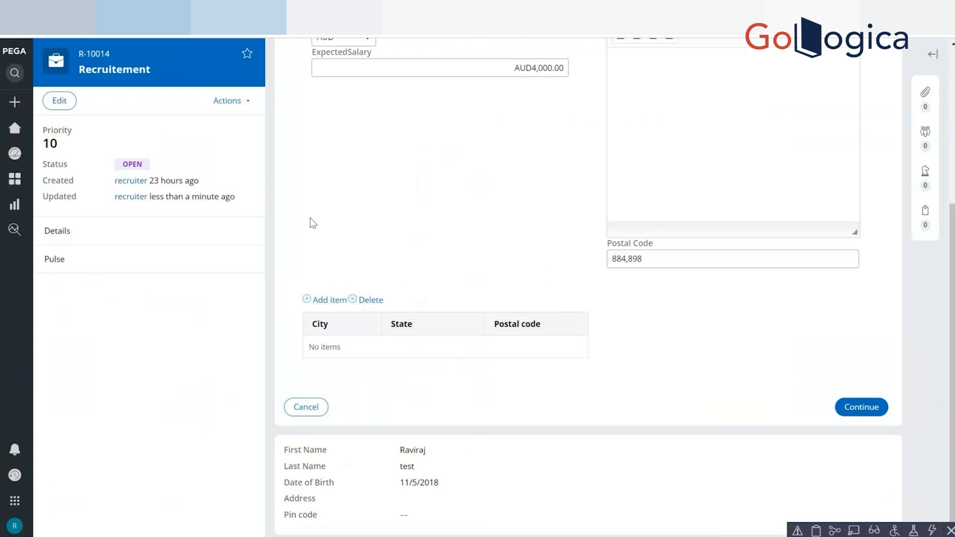
# Switch to Dev Studio, close the layout properties and add a button captioned Refresh beside the AddressGroup table's Add item and Delete links.
pyautogui.hotkey('alt', 'Tab')
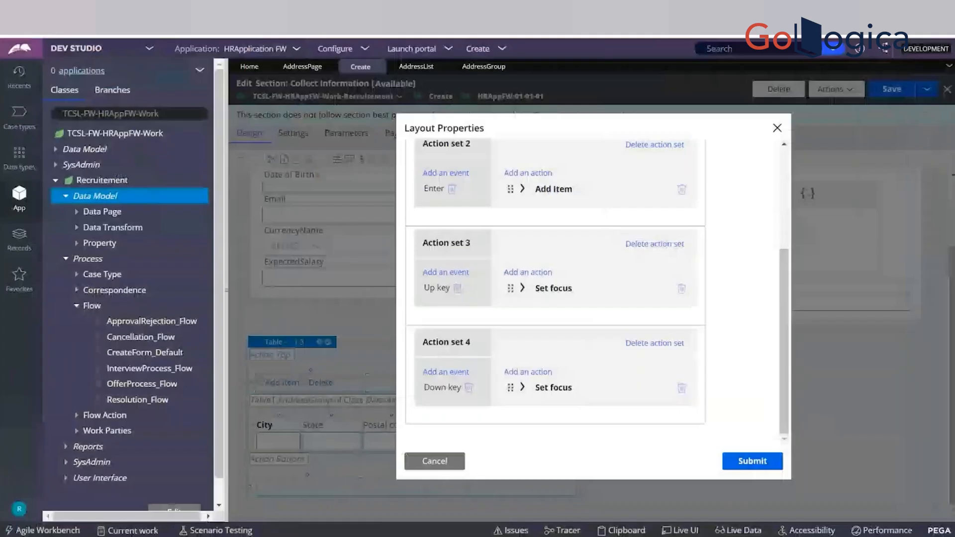
pyautogui.click(461, 456)
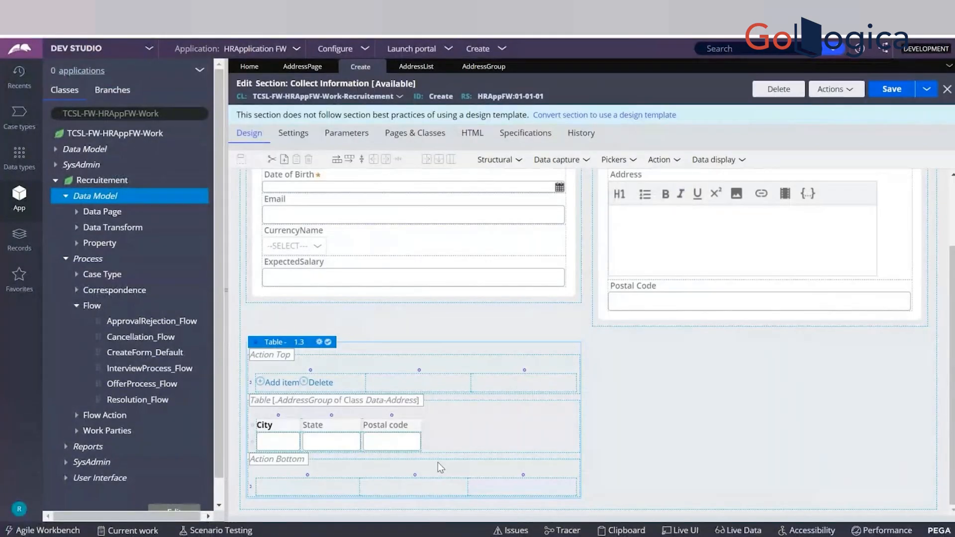
pyautogui.click(650, 159)
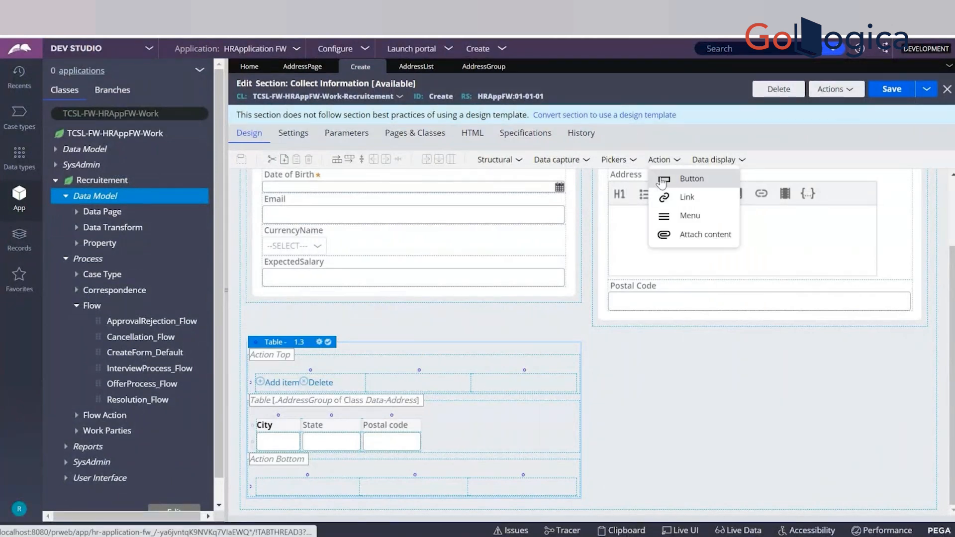
pyautogui.moveTo(662, 183); pyautogui.dragTo(426, 388)
pyautogui.doubleClick(423, 387)
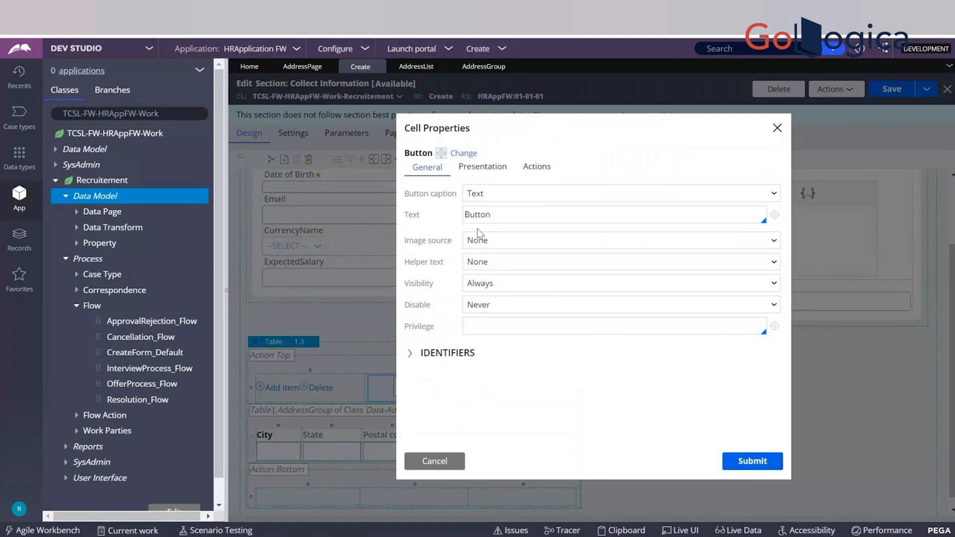
pyautogui.doubleClick(477, 216)
pyautogui.write('Refresh')
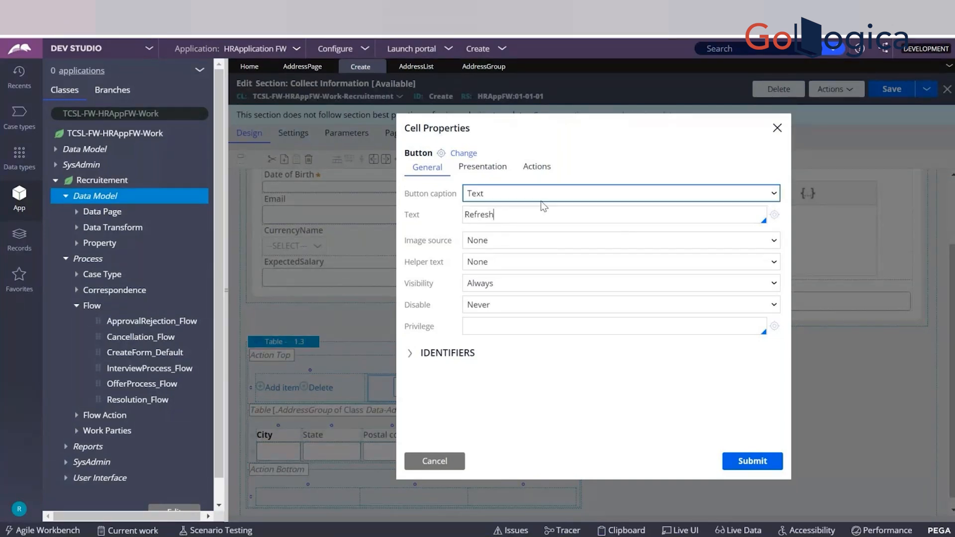
# Give the Refresh button an action set that refreshes this section on the Click event, and save the section.
pyautogui.click(547, 166)
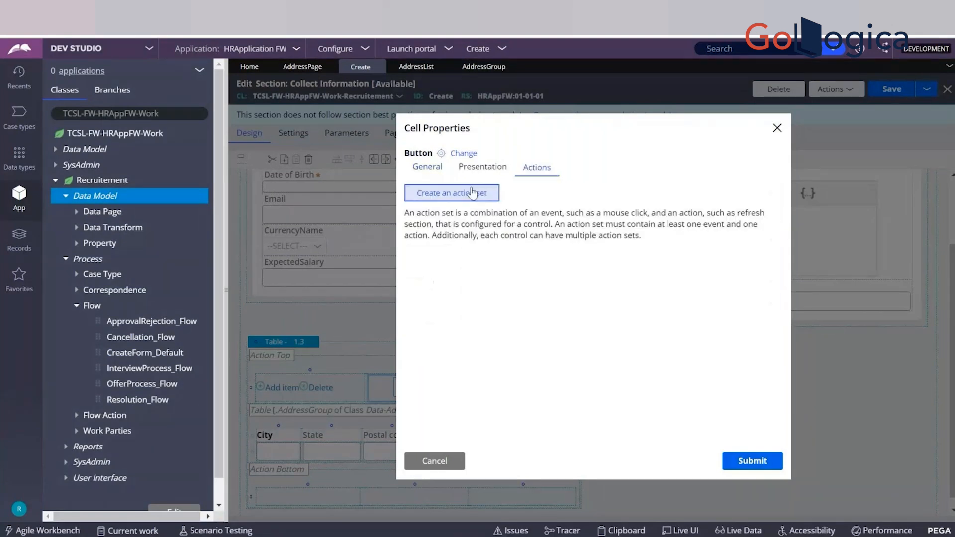
pyautogui.click(473, 193)
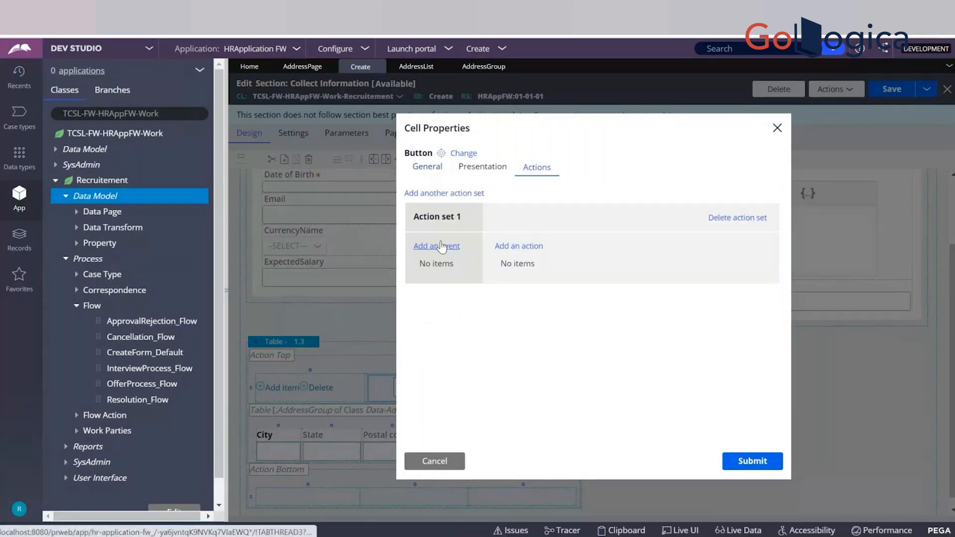
pyautogui.click(440, 246)
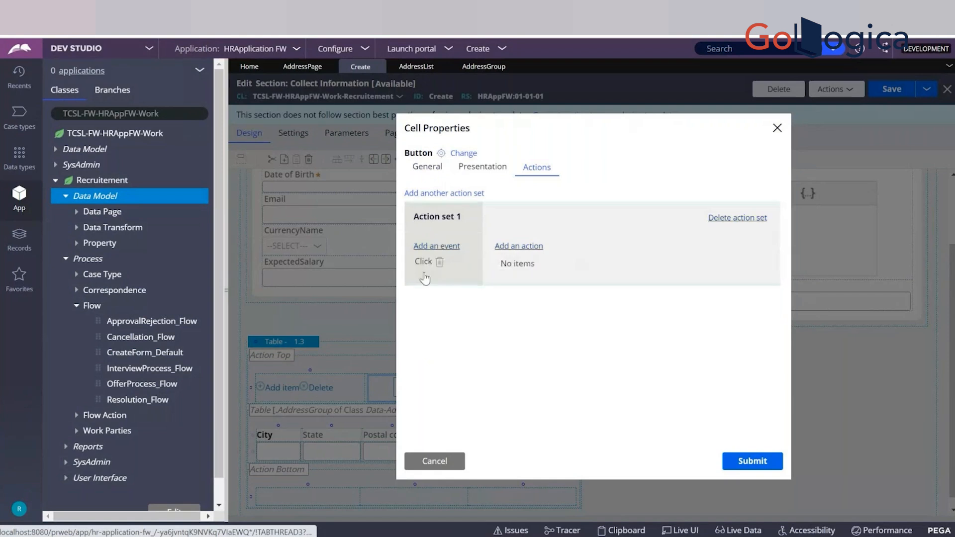
pyautogui.click(516, 248)
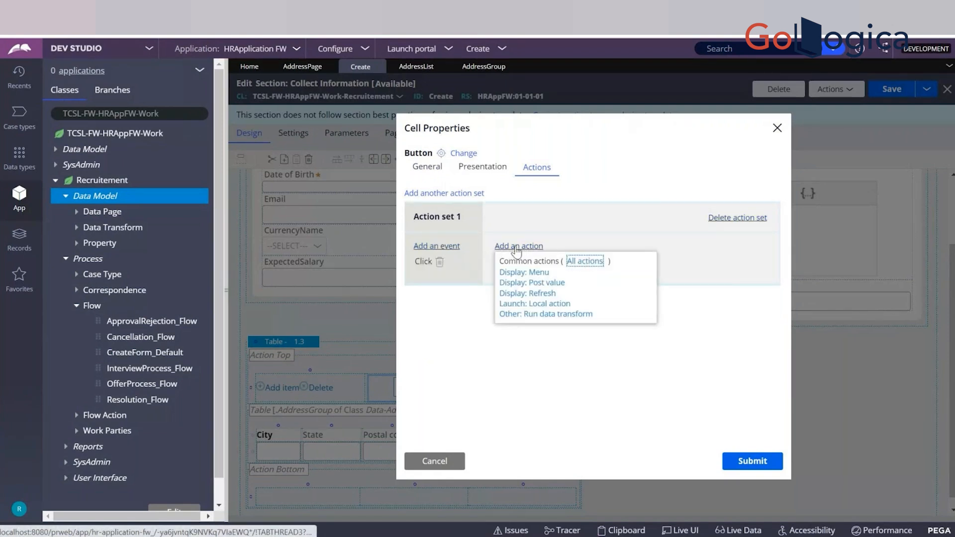
pyautogui.click(541, 294)
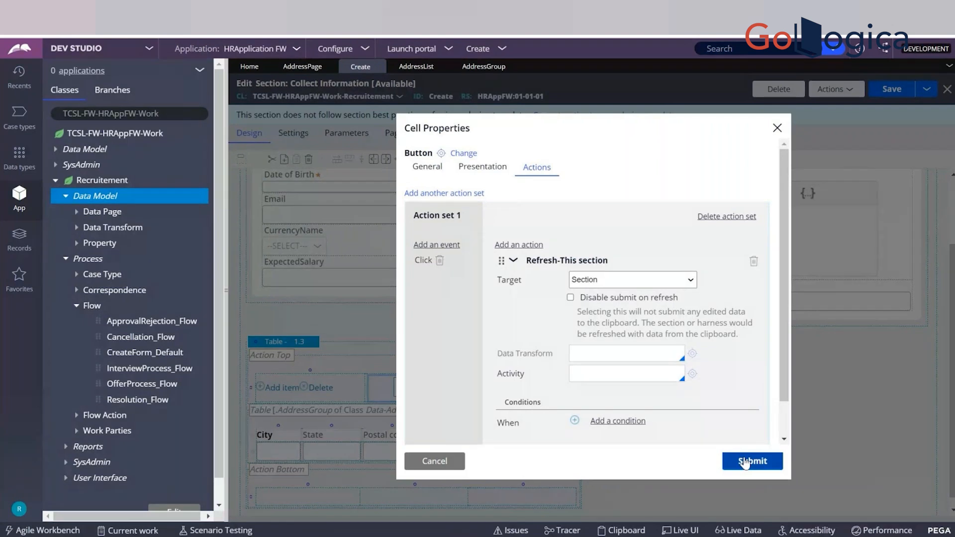
pyautogui.click(745, 462)
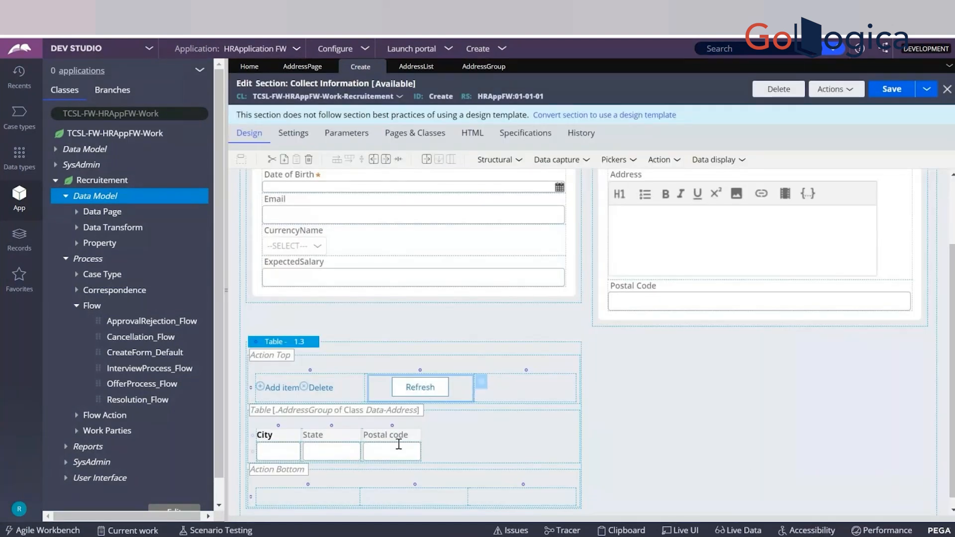
pyautogui.hotkey('ctrl', 's')
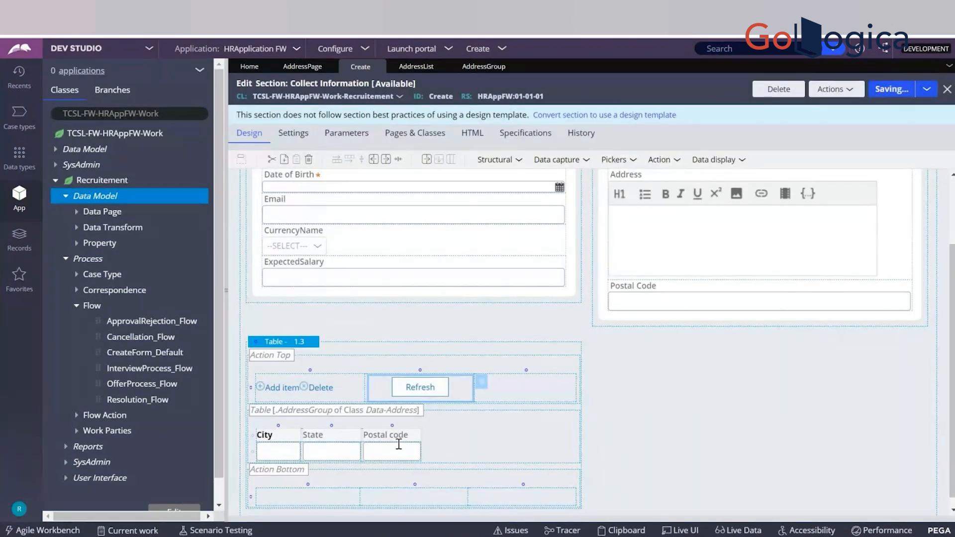
# Switch to the Recruitement case and add an AddressGroup item with the subscript key1.
pyautogui.hotkey('alt', 'Tab')
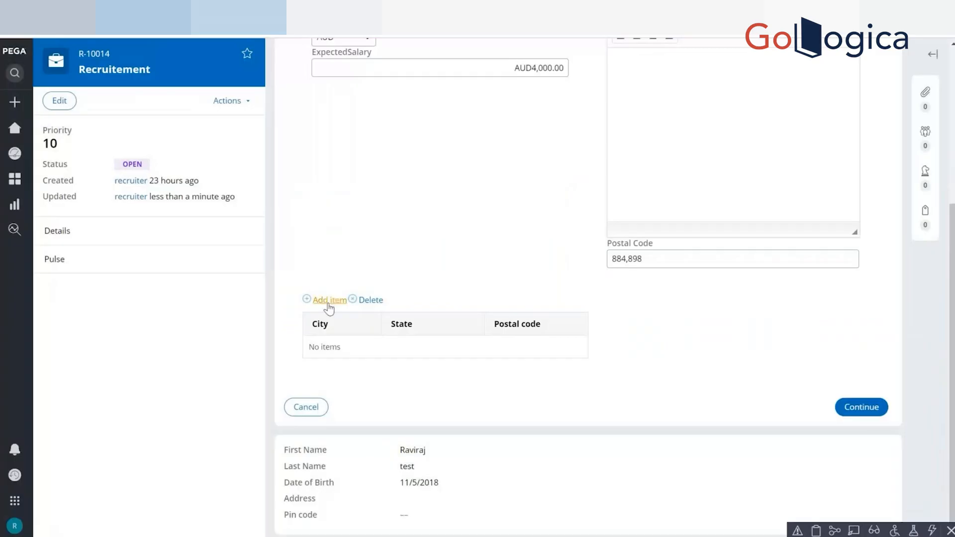
pyautogui.click(331, 301)
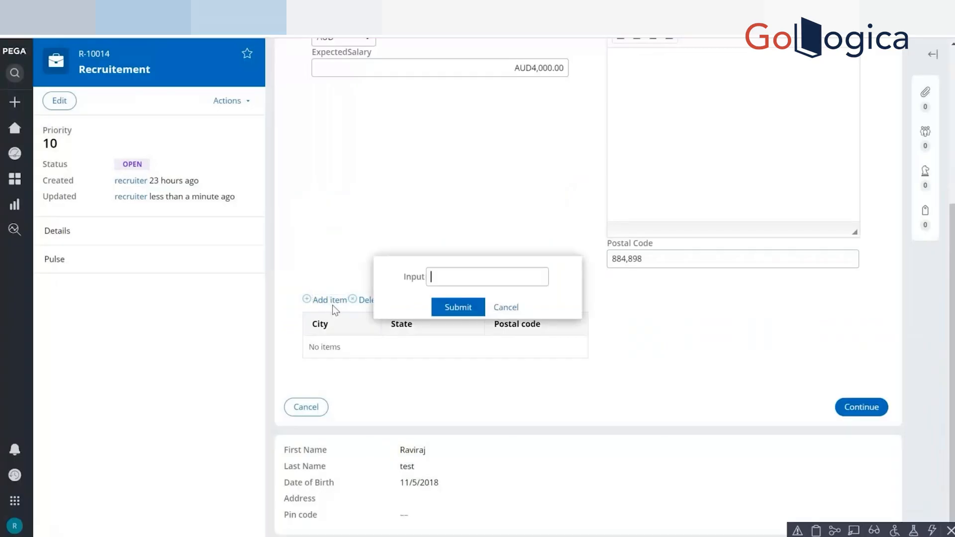
pyautogui.click(481, 285)
pyautogui.write('key1')
pyautogui.click(463, 307)
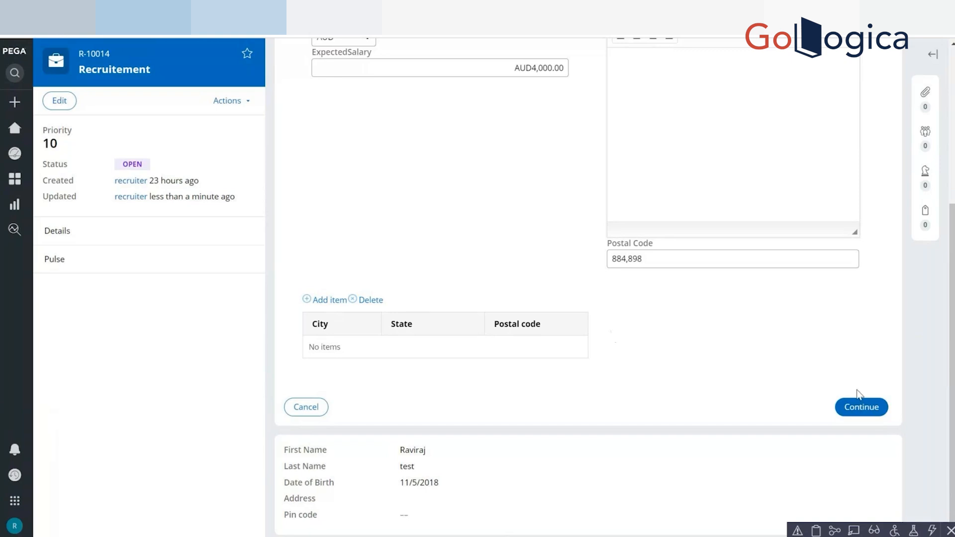
# Continue to Upload Resume and go back to the address table in Collect Information to reload the form.
pyautogui.click(860, 405)
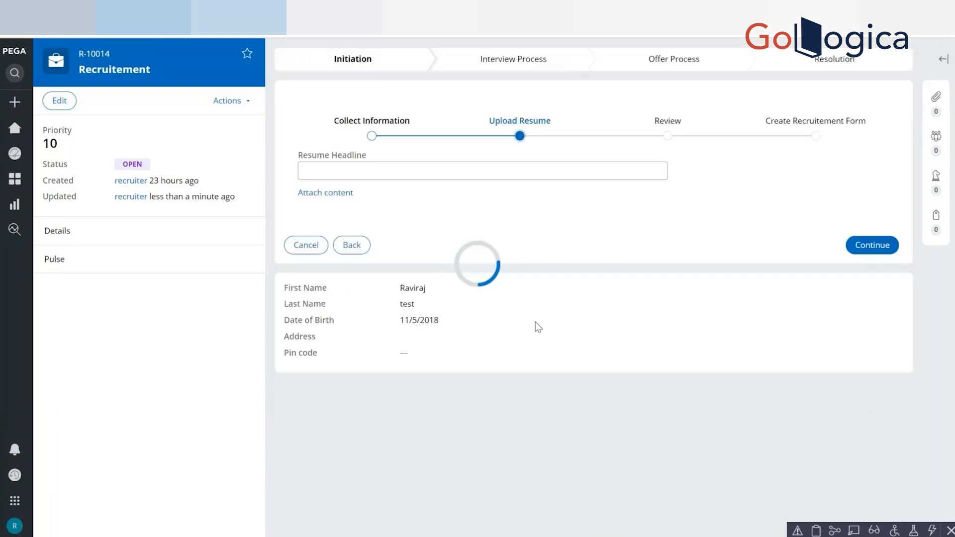
pyautogui.click(349, 249)
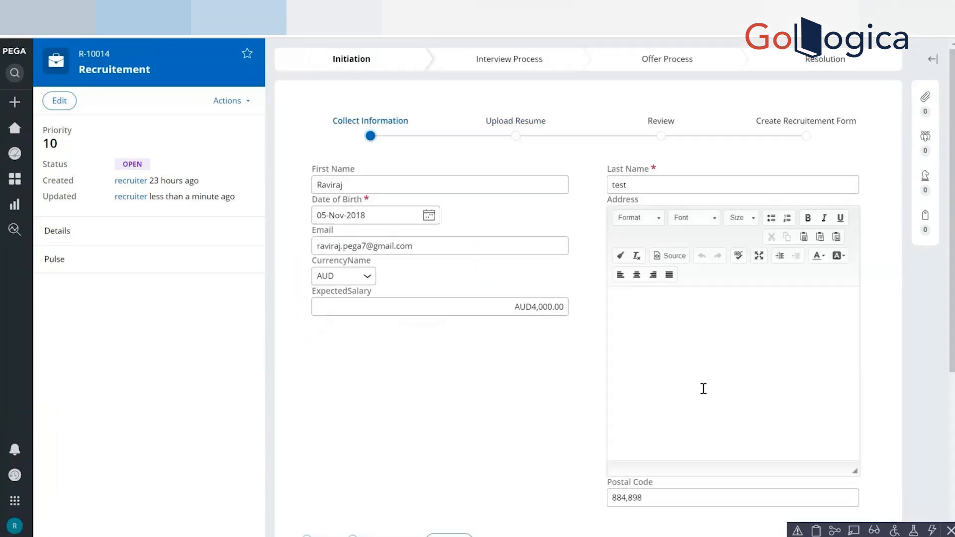
pyautogui.scroll(-5, 952, 412)
# Add an AddressGroup item with the subscript key2 and refresh the section with the new Refresh button.
pyautogui.click(335, 298)
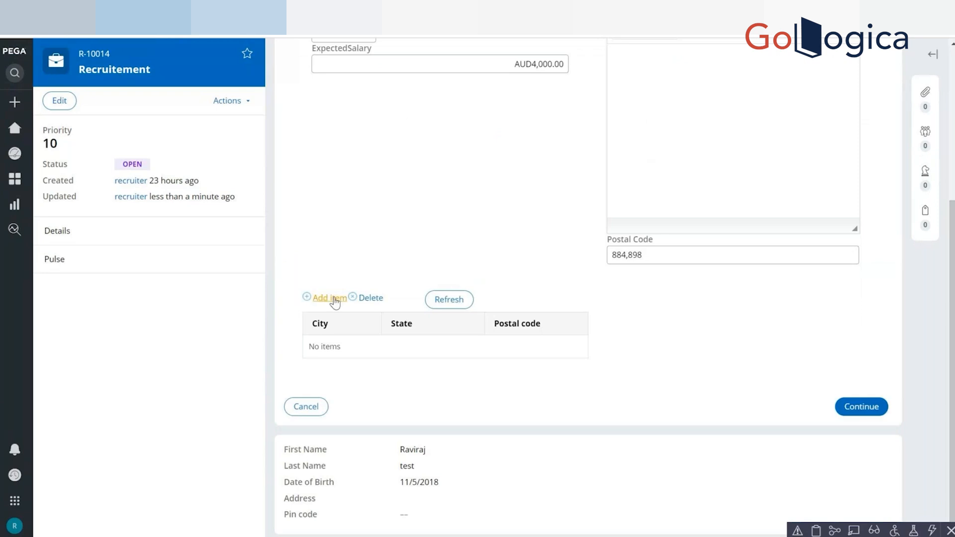
pyautogui.write('key2')
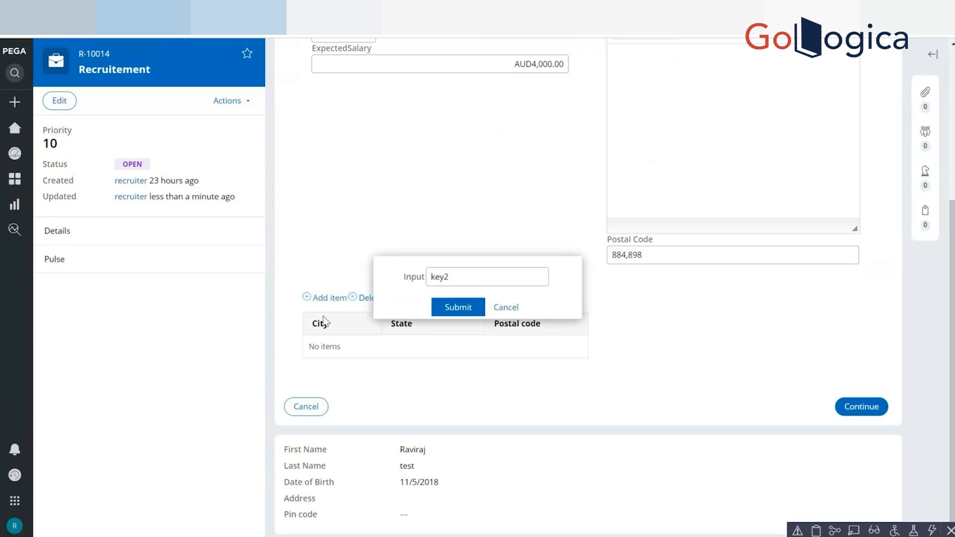
pyautogui.click(458, 307)
pyautogui.scroll(4, 462, 311)
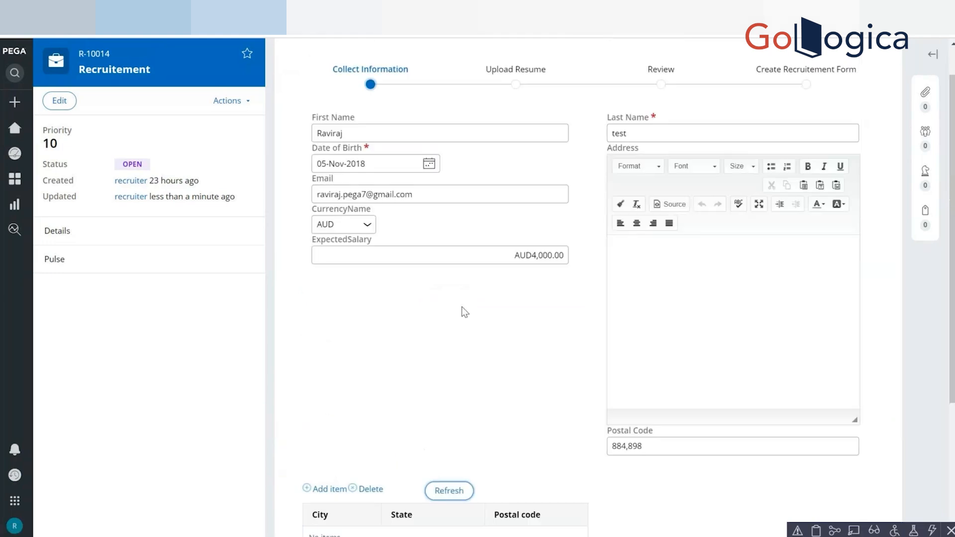
pyautogui.scroll(-4, 851, 399)
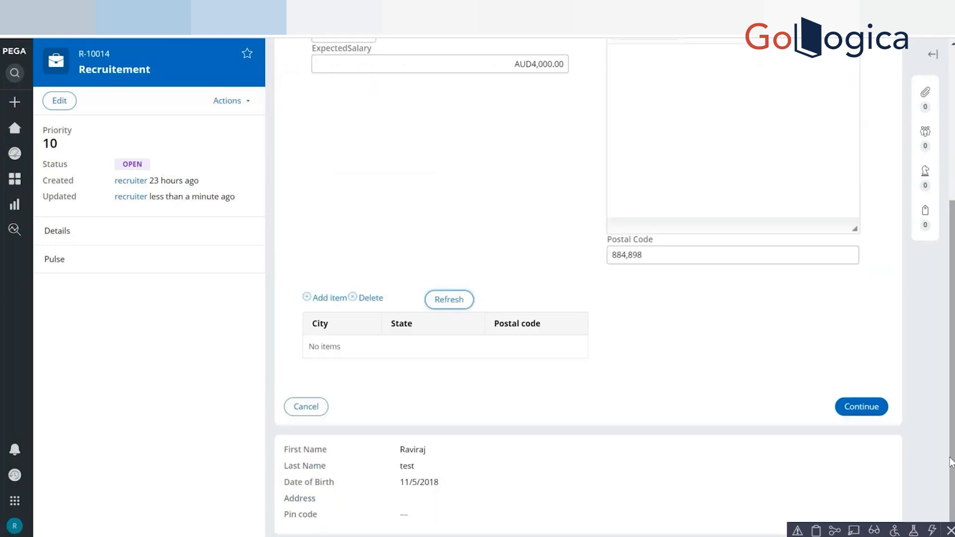
pyautogui.click(445, 301)
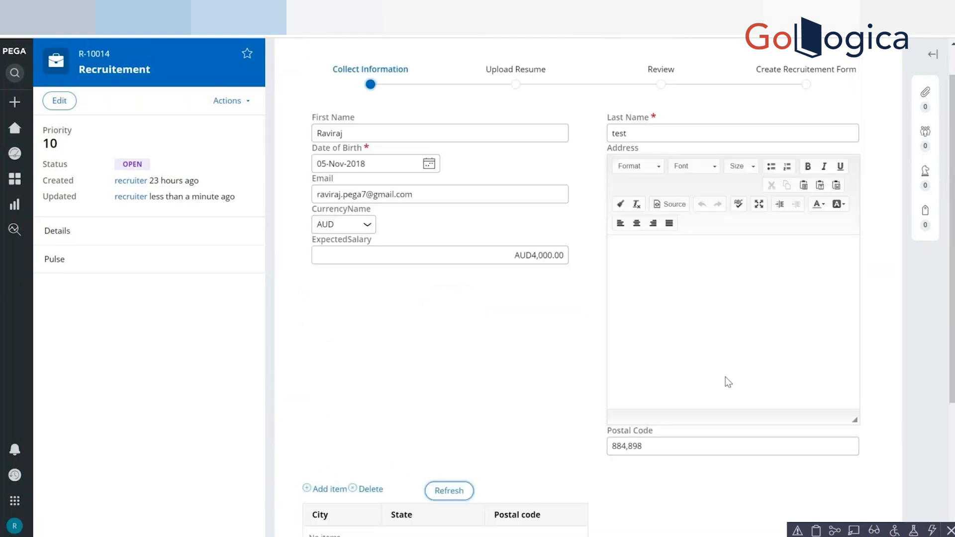
pyautogui.scroll(-4, 728, 382)
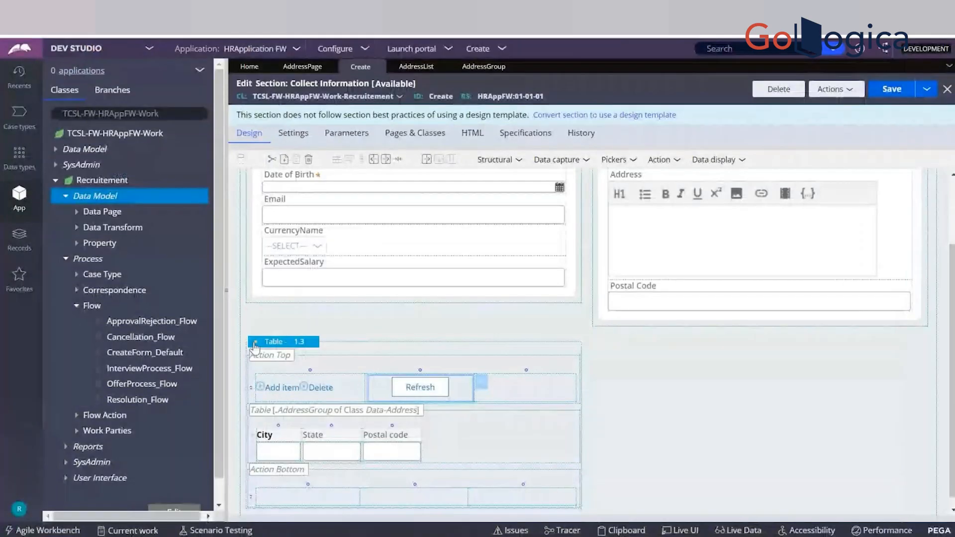
# Inspect the AddressGroup table's layout properties and the general and parameter settings of its Add item/Delete section, leaving both without changes.
pyautogui.click(302, 347)
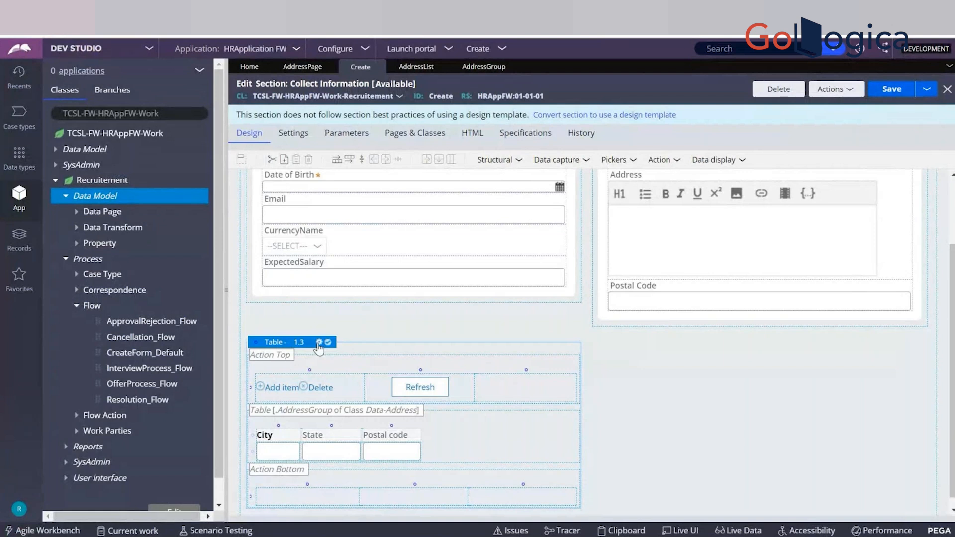
pyautogui.click(319, 343)
pyautogui.click(434, 462)
pyautogui.doubleClick(348, 391)
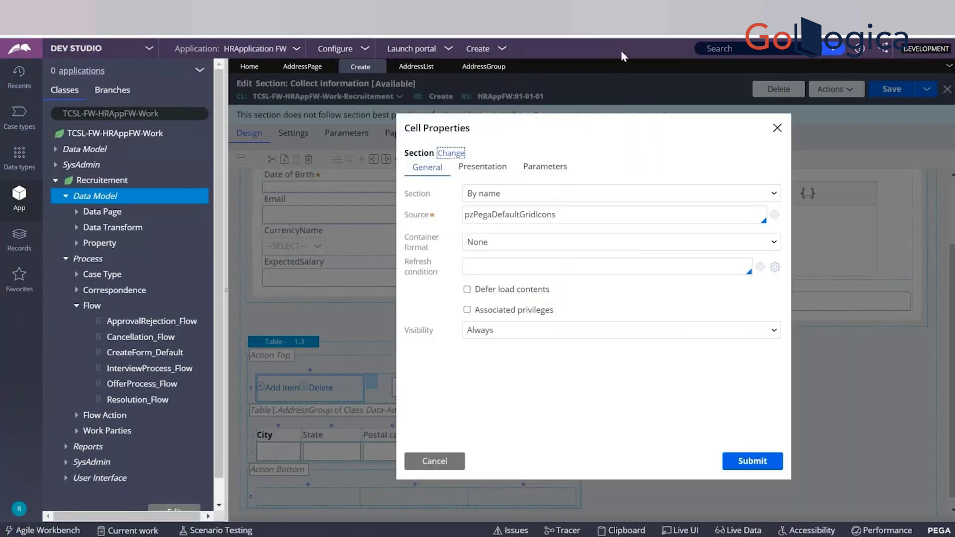
pyautogui.click(544, 167)
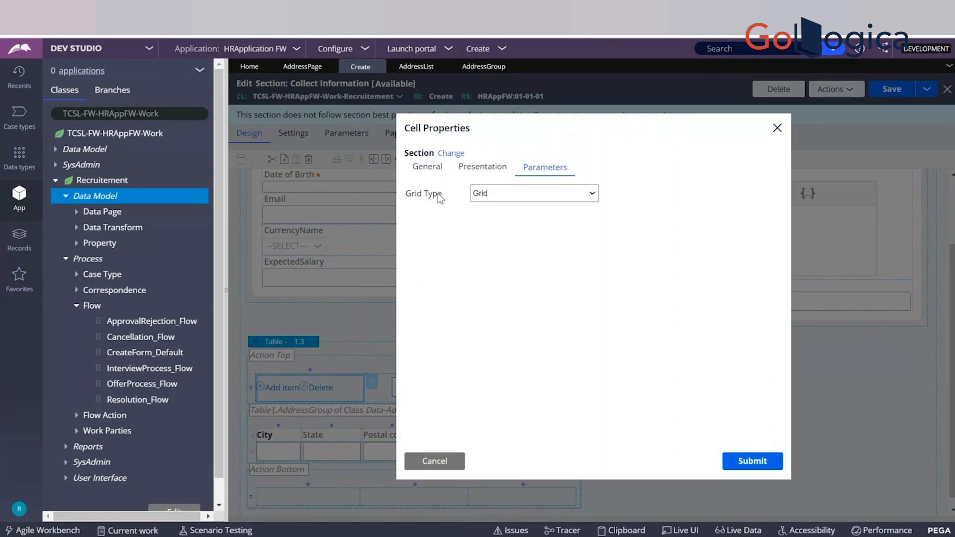
pyautogui.click(423, 169)
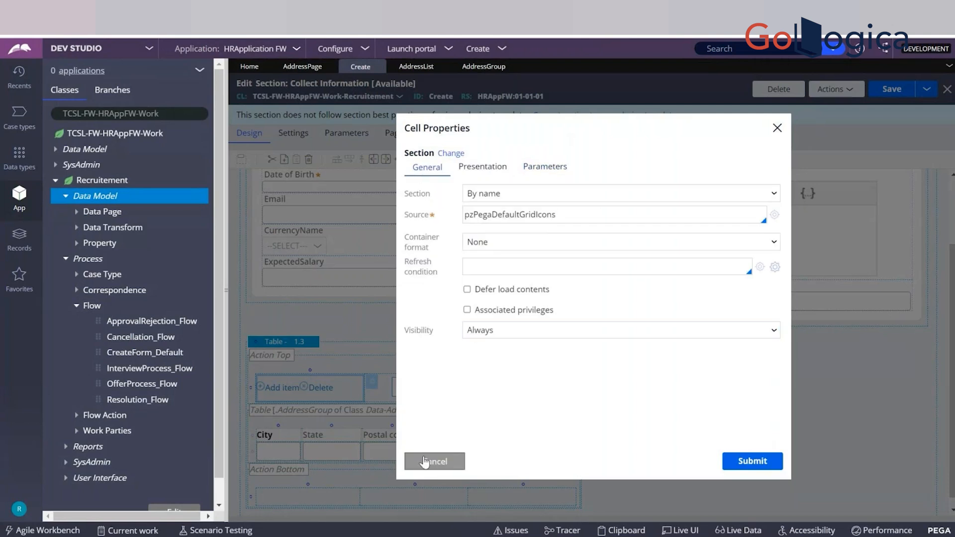
pyautogui.click(425, 462)
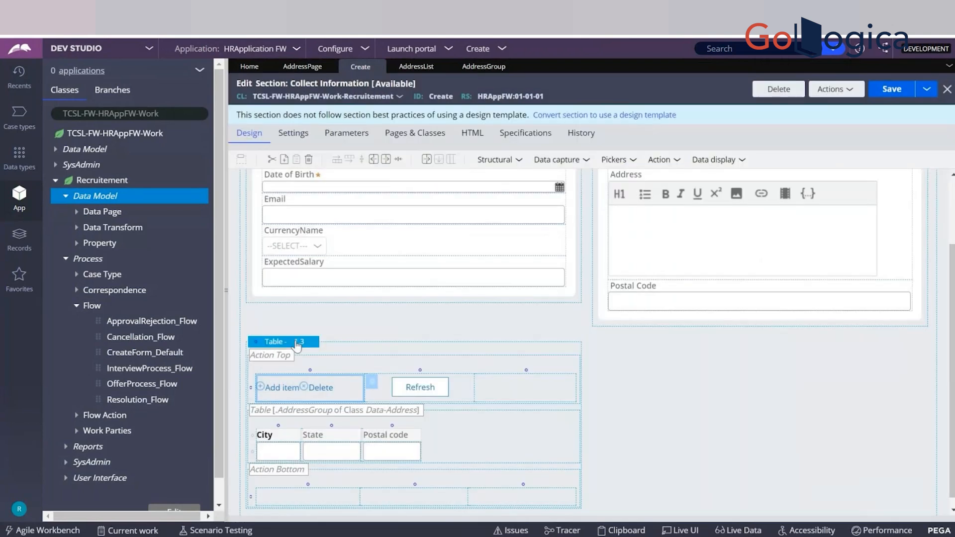
# Add a Refresh action for this section to the Enter action set of the AddressGroup table, submit the layout properties and save the section.
pyautogui.click(309, 343)
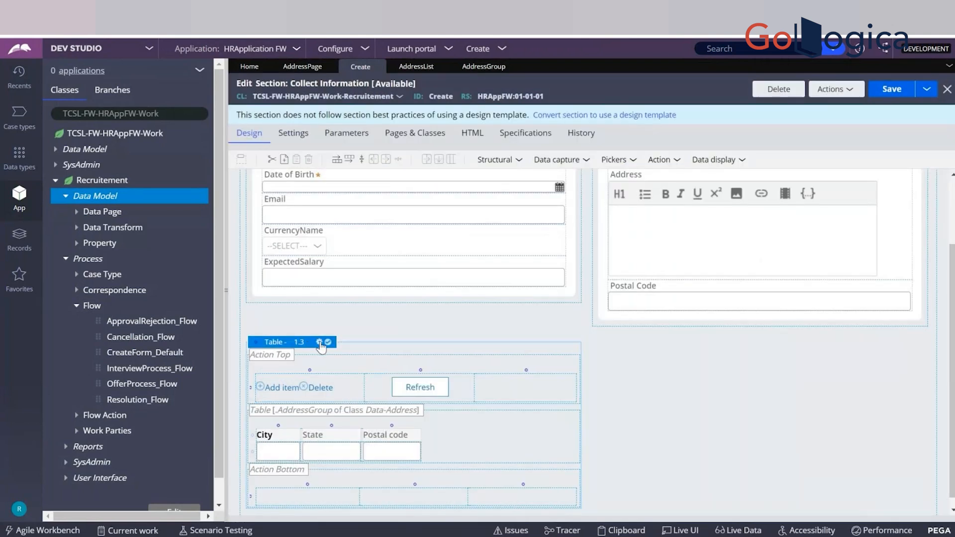
pyautogui.click(319, 342)
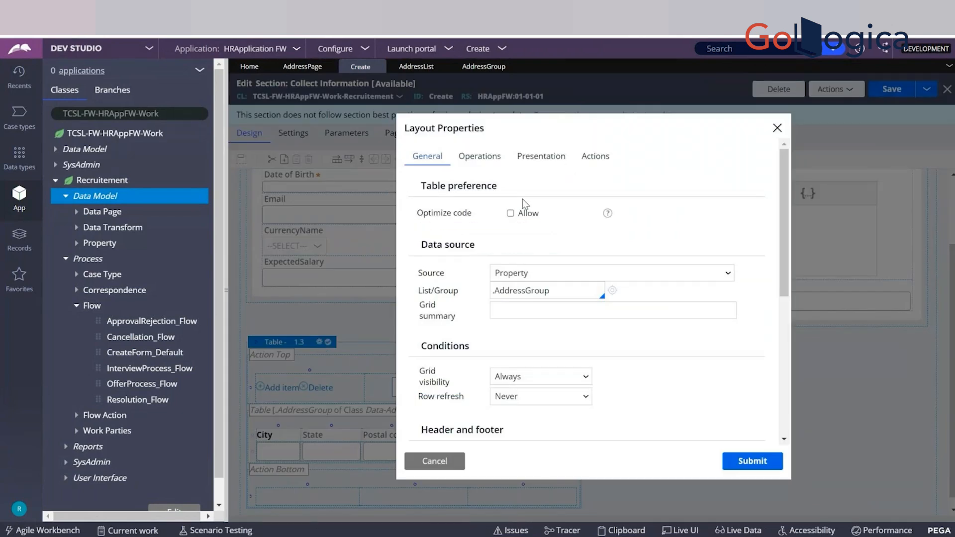
pyautogui.click(590, 157)
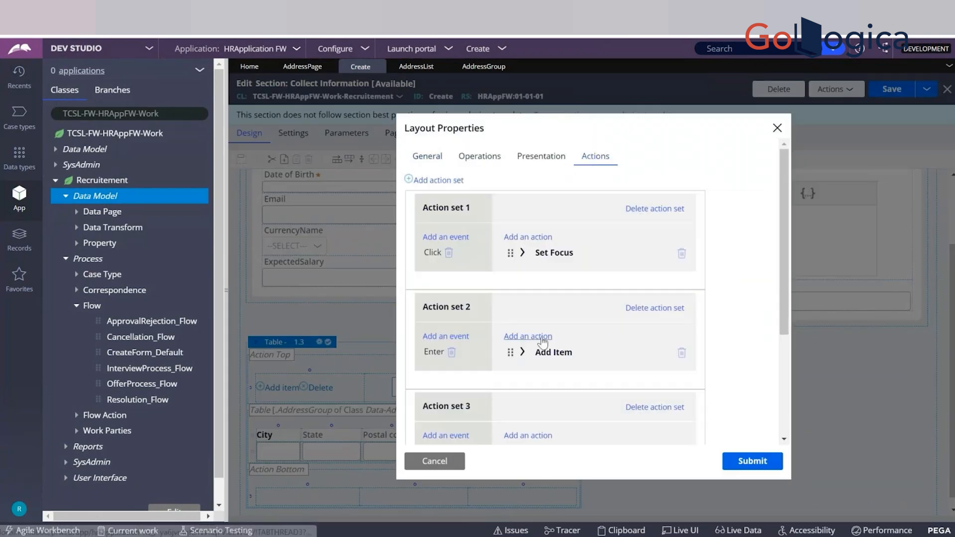
pyautogui.click(542, 338)
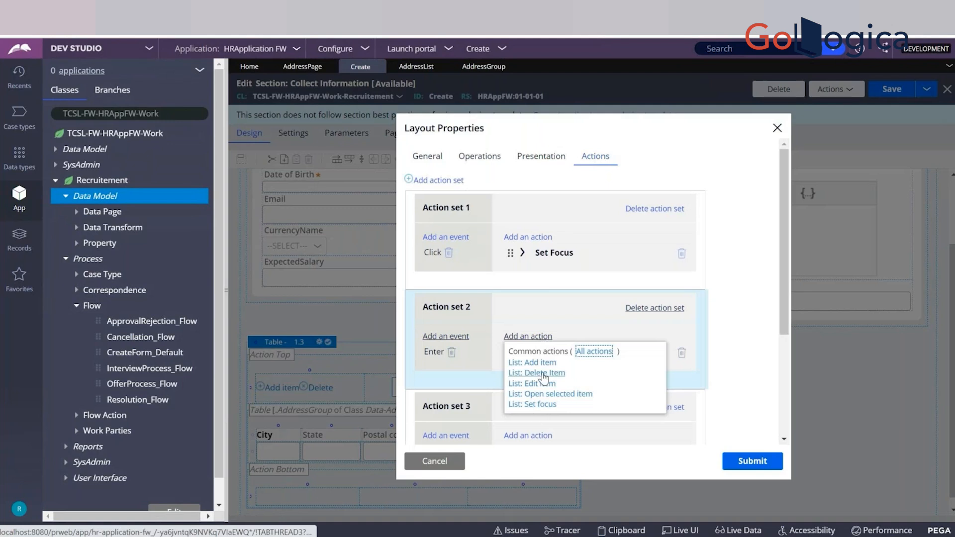
pyautogui.click(603, 352)
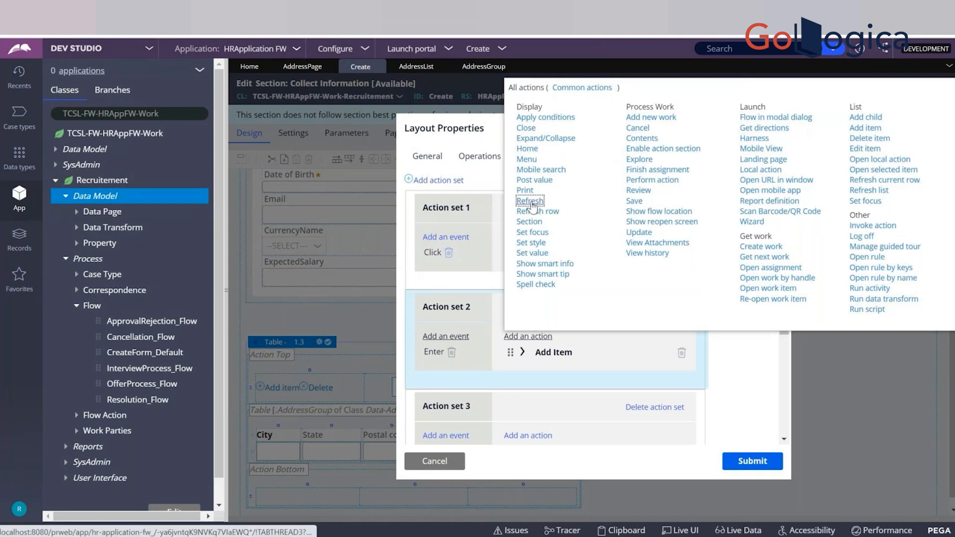
pyautogui.click(530, 201)
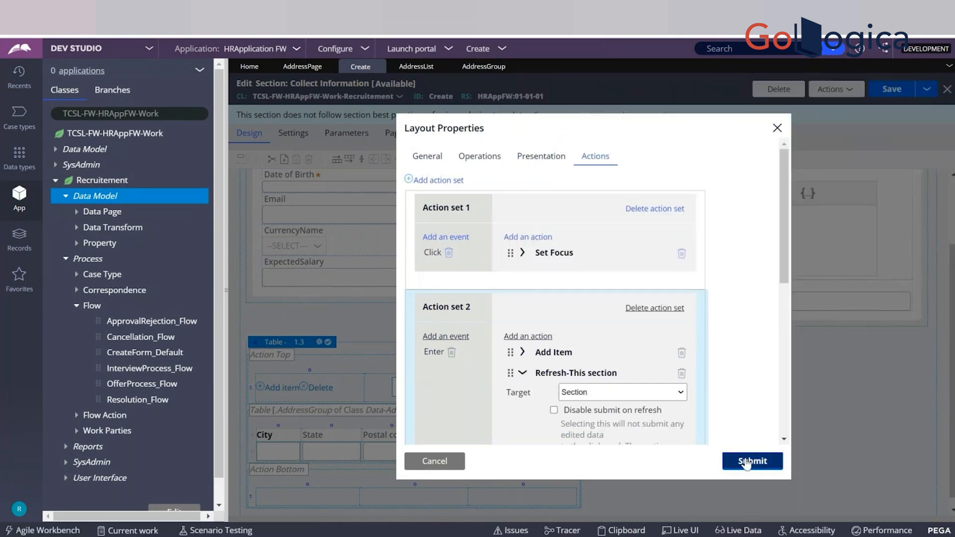
pyautogui.click(746, 462)
pyautogui.click(889, 99)
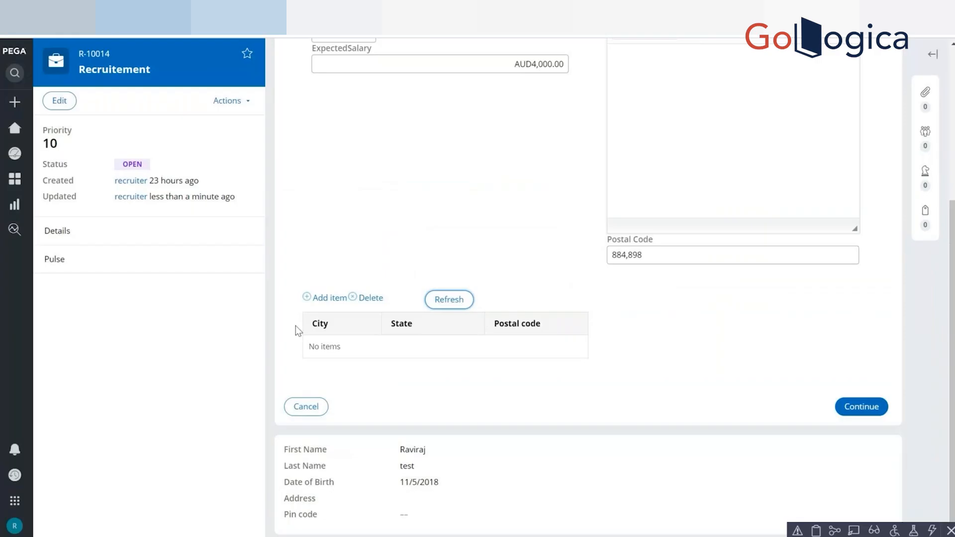
# Switch to the Recruitement case, refresh the section and add an AddressGroup item with the subscript kajsj.
pyautogui.click(448, 308)
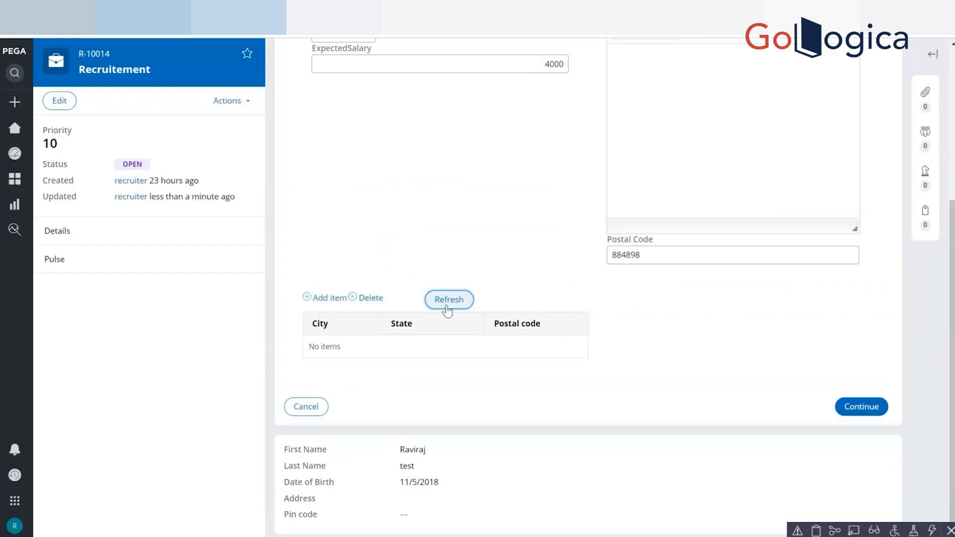
pyautogui.write('k')
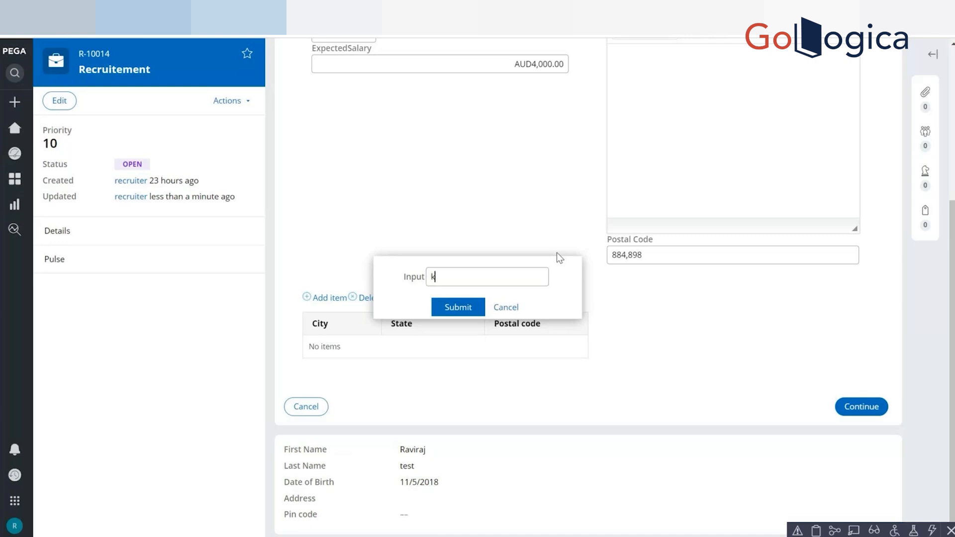
pyautogui.write('ajsj')
pyautogui.click(469, 307)
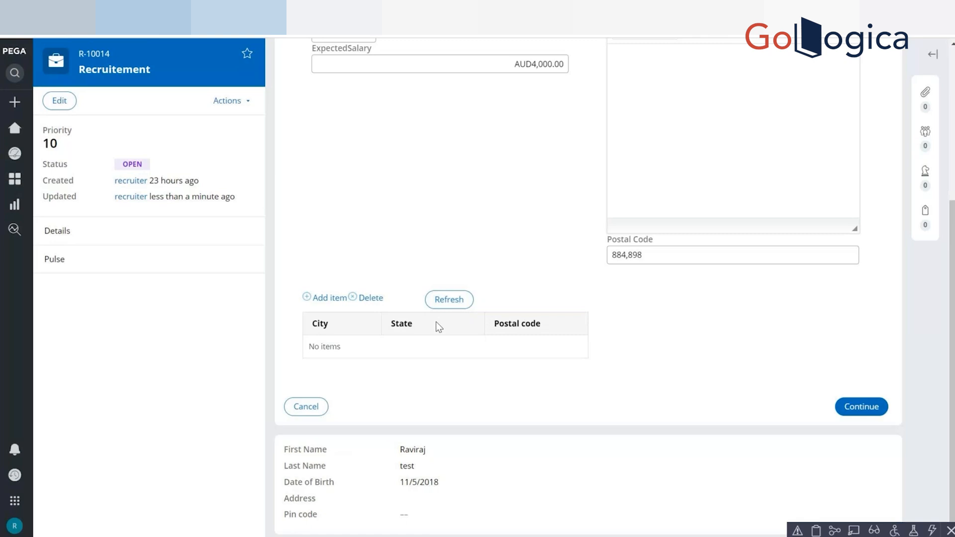
# Switch to the Clipboard and compare the AddressList(1) page with the AddressGroup(Office) page under pyWorkPage, examining how each is indexed.
pyautogui.hotkey('alt', 'Tab')
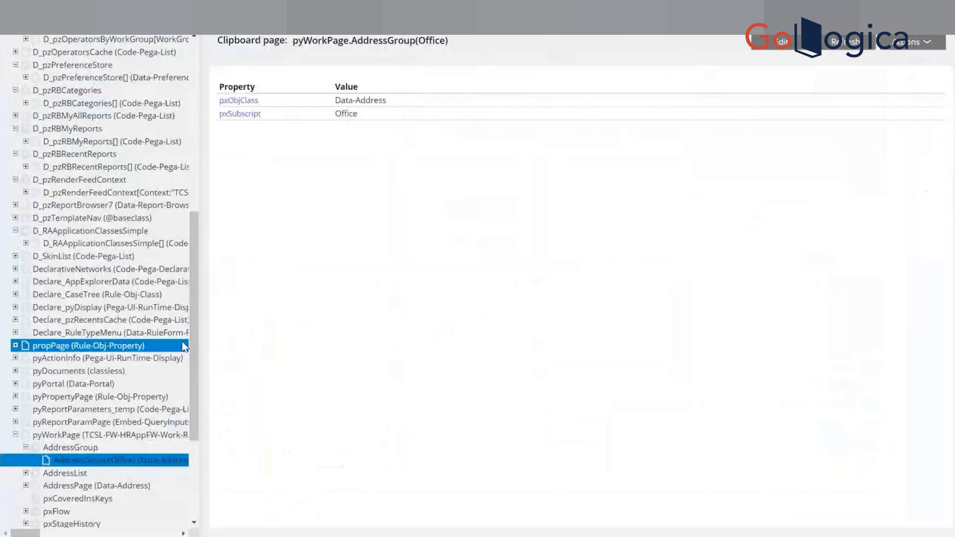
pyautogui.click(26, 473)
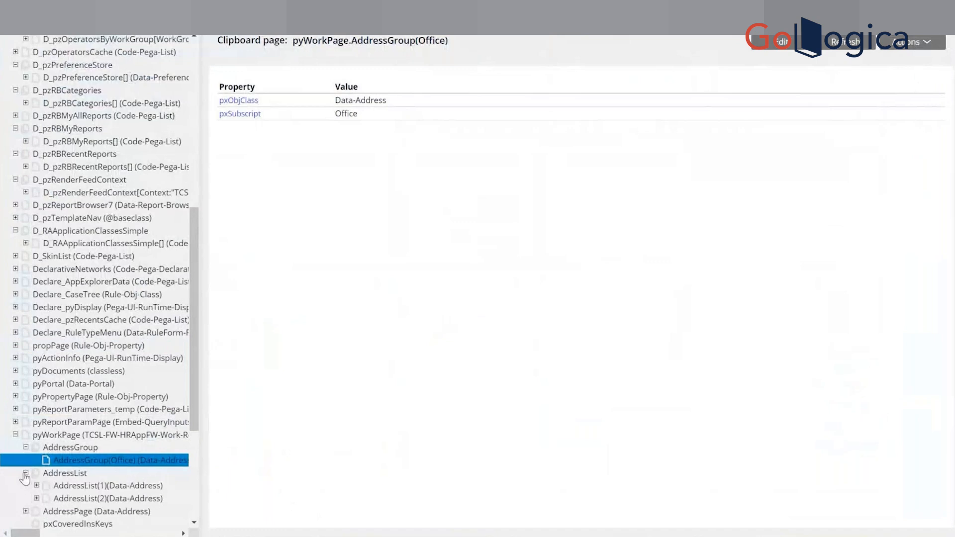
pyautogui.click(80, 487)
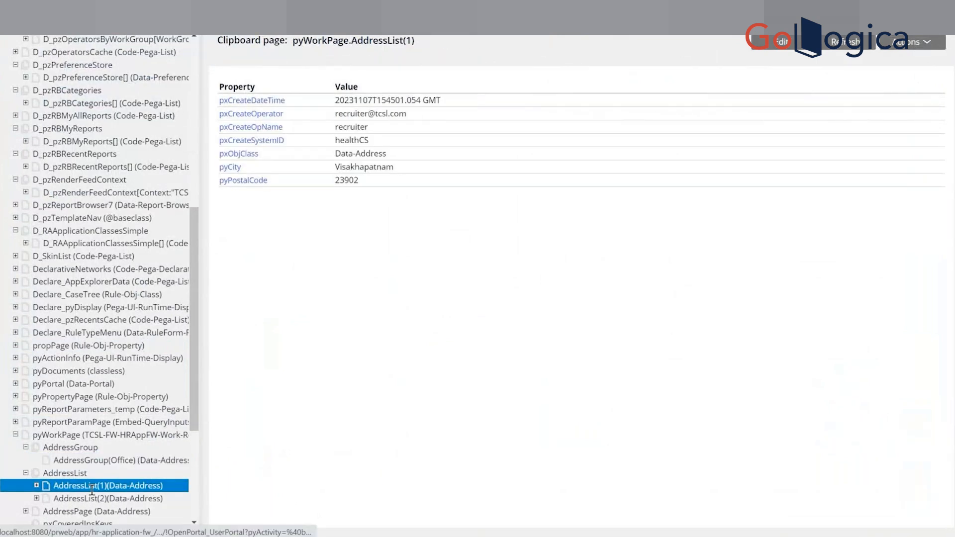
pyautogui.click(94, 460)
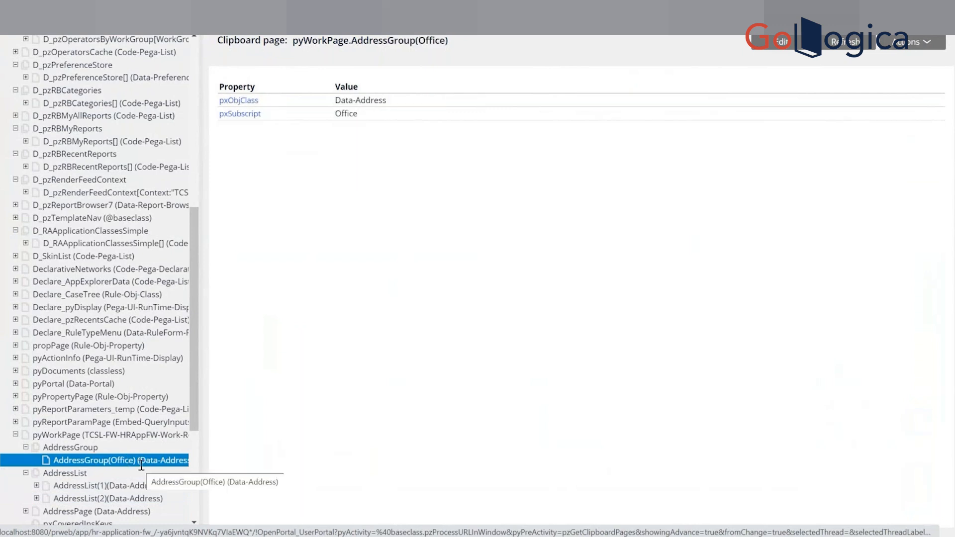
pyautogui.click(171, 475)
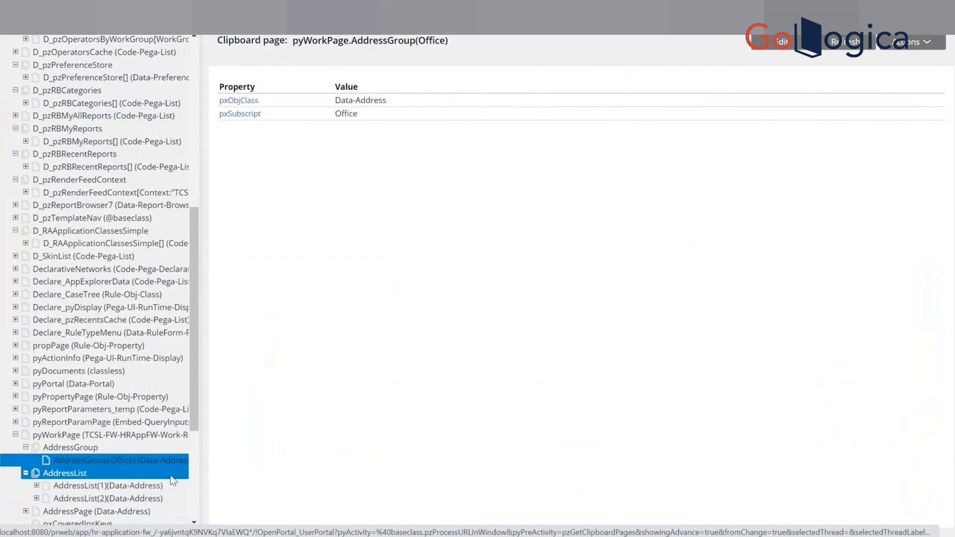
pyautogui.click(195, 491)
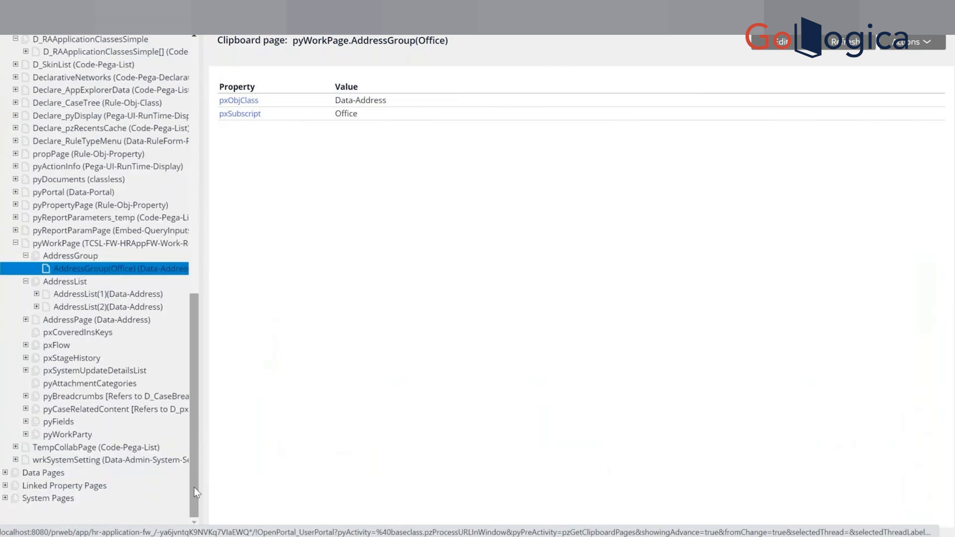
pyautogui.moveTo(194, 487)
pyautogui.mouseDown()
pyautogui.moveTo(184, 410)
pyautogui.moveTo(190, 478)
pyautogui.mouseUp()
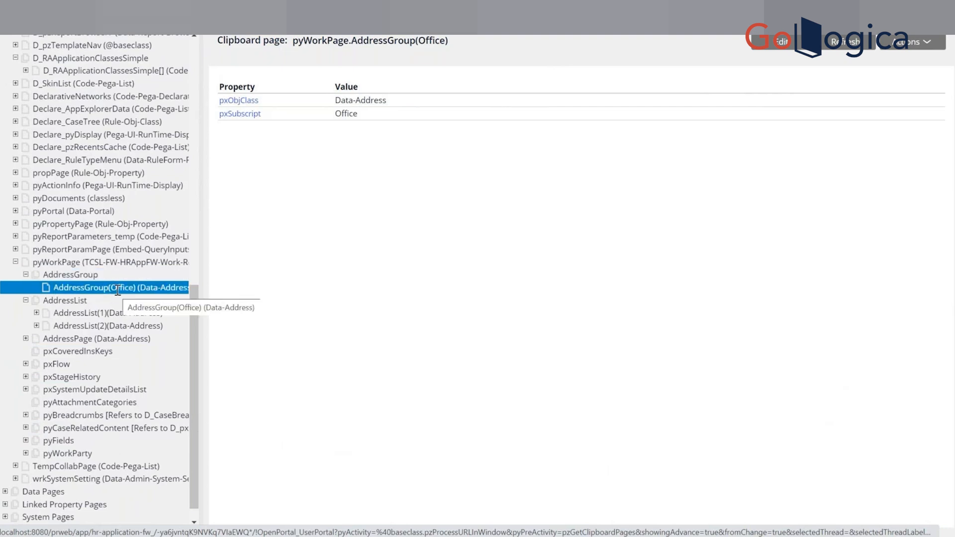
pyautogui.click(137, 302)
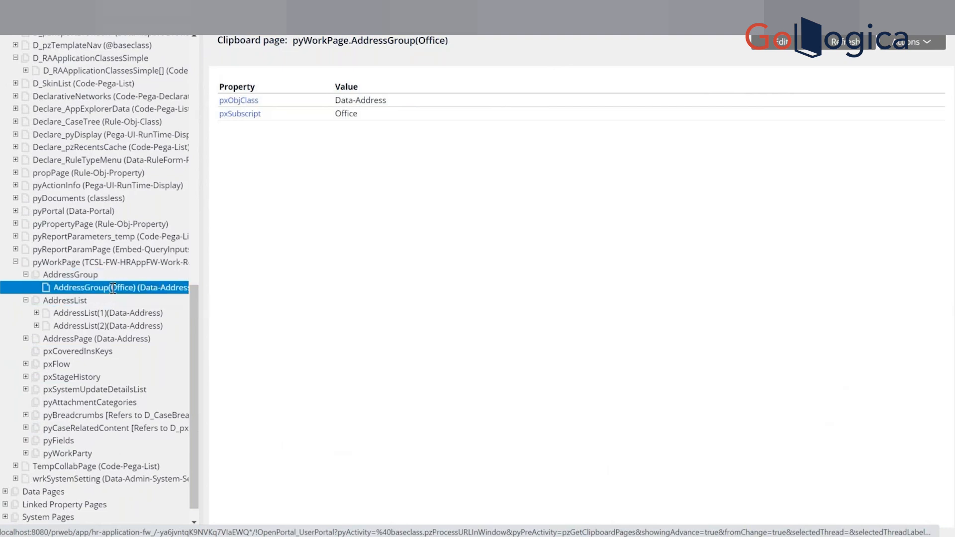
pyautogui.hotkey('alt', 'Tab')
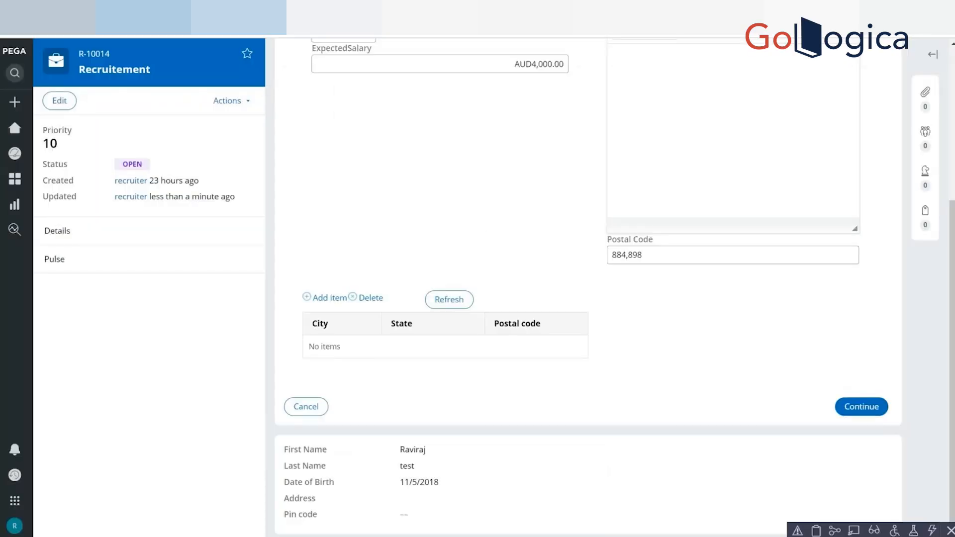
# Switch to the Collect Information section in Dev Studio and set the ExpectedSalary field's visibility to Condition (expression).
pyautogui.hotkey('alt', 'Tab')
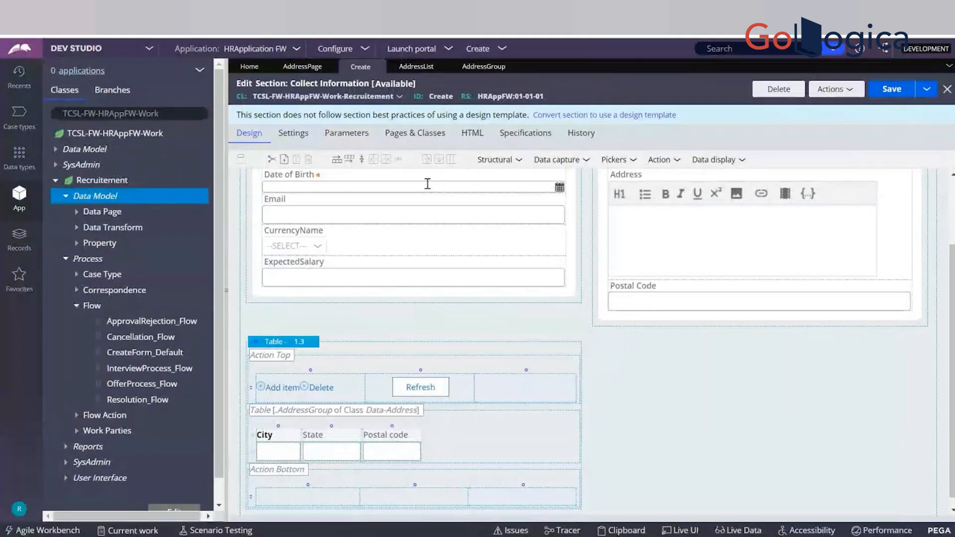
pyautogui.click(378, 283)
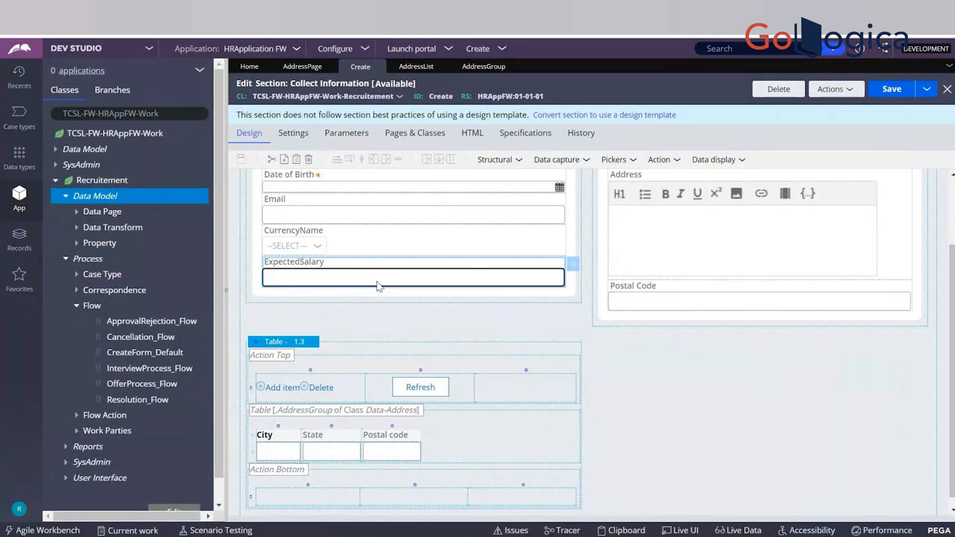
pyautogui.click(574, 270)
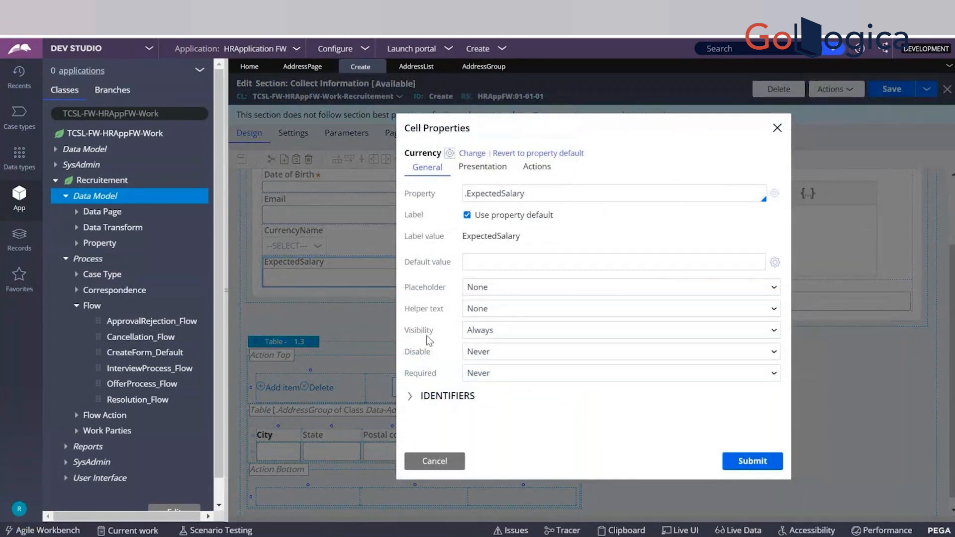
pyautogui.moveTo(433, 331); pyautogui.dragTo(404, 333)
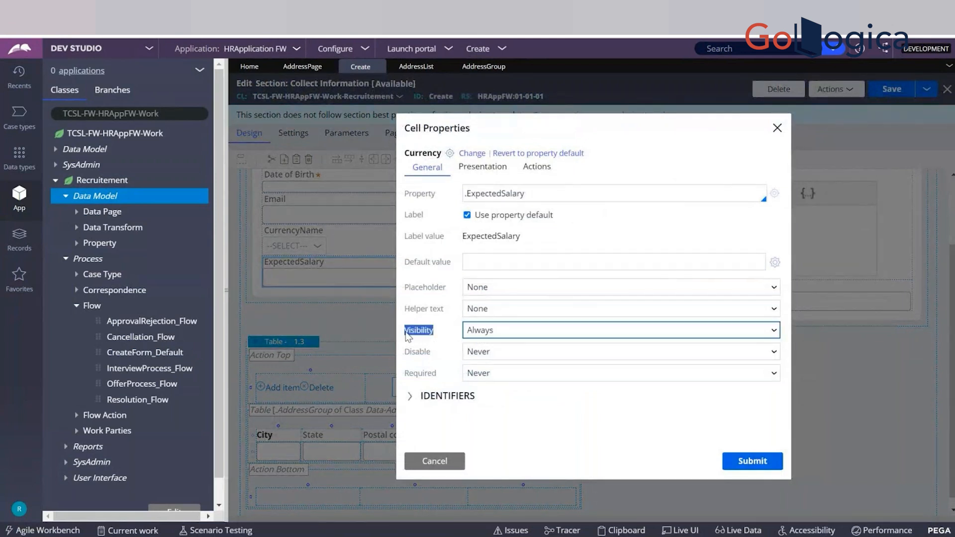
pyautogui.click(472, 331)
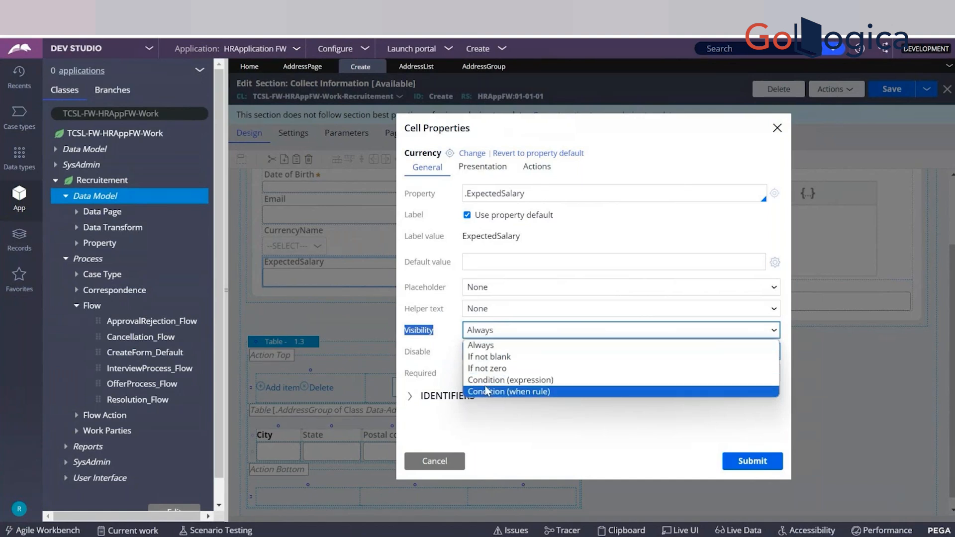
pyautogui.click(526, 381)
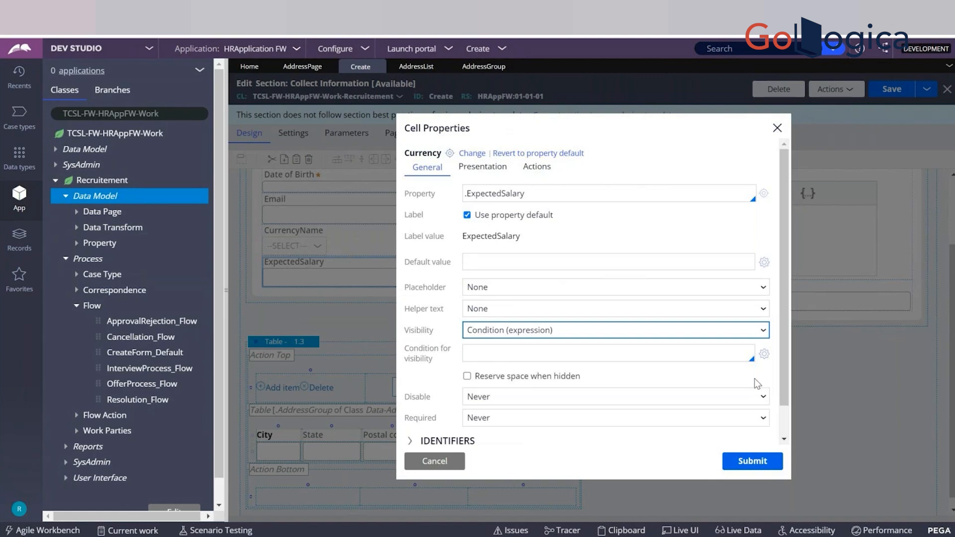
# Define the ExpectedSalary visibility condition as .CurrencyName != '', submit the cell properties and save the section.
pyautogui.click(765, 354)
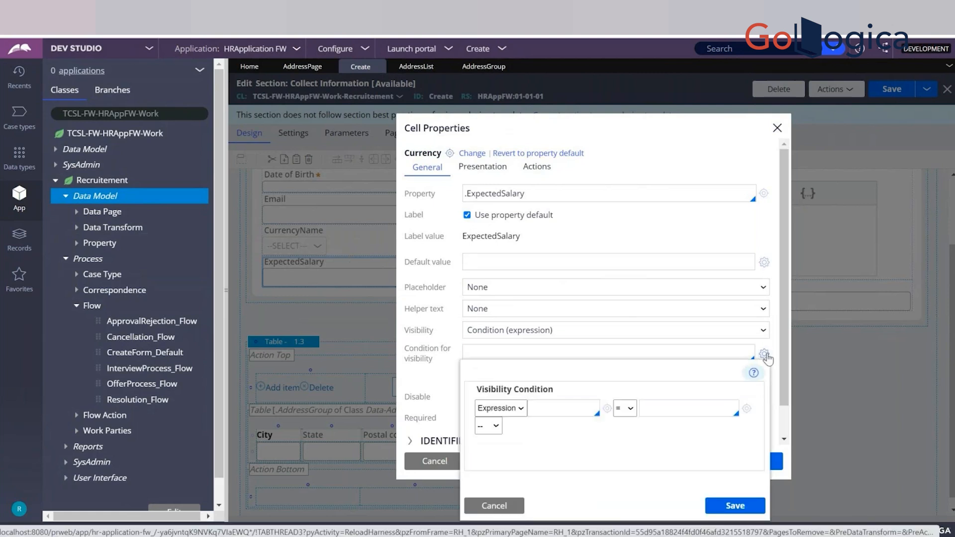
pyautogui.click(570, 412)
pyautogui.write('.Curr')
pyautogui.press('Return')
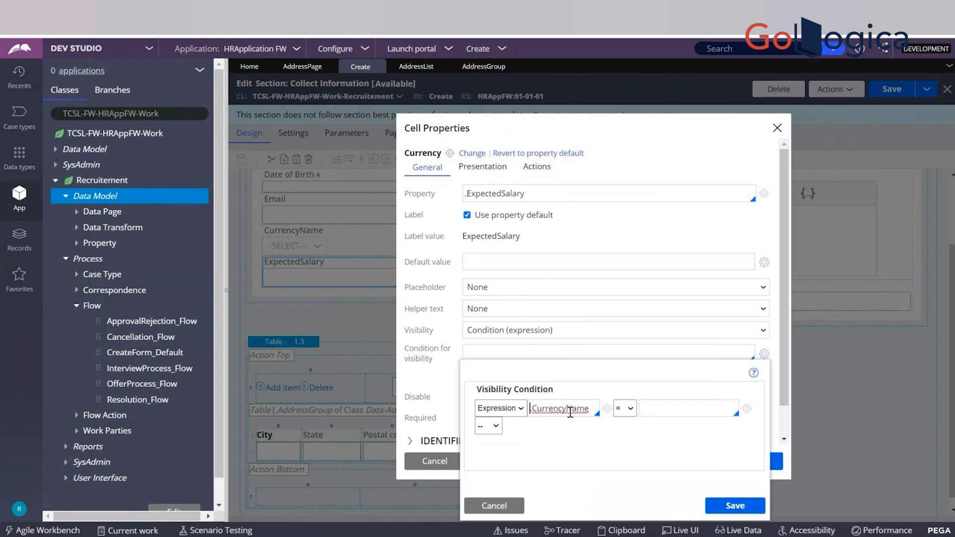
pyautogui.click(630, 413)
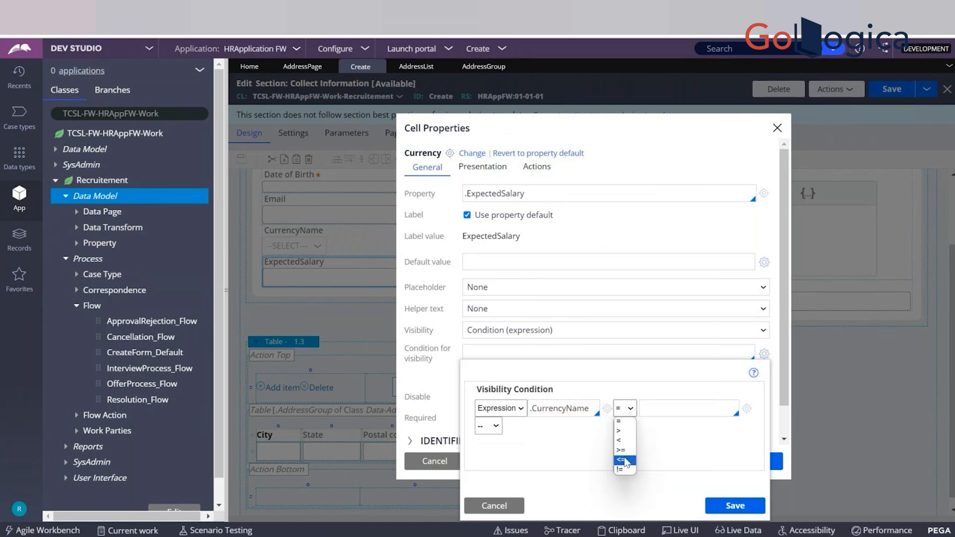
pyautogui.click(623, 466)
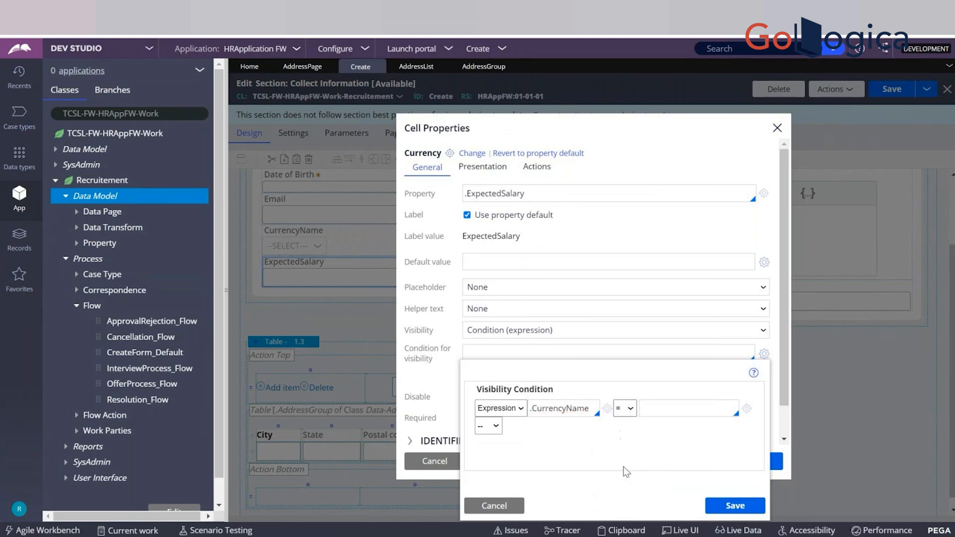
pyautogui.click(655, 413)
pyautogui.write('""')
pyautogui.click(725, 503)
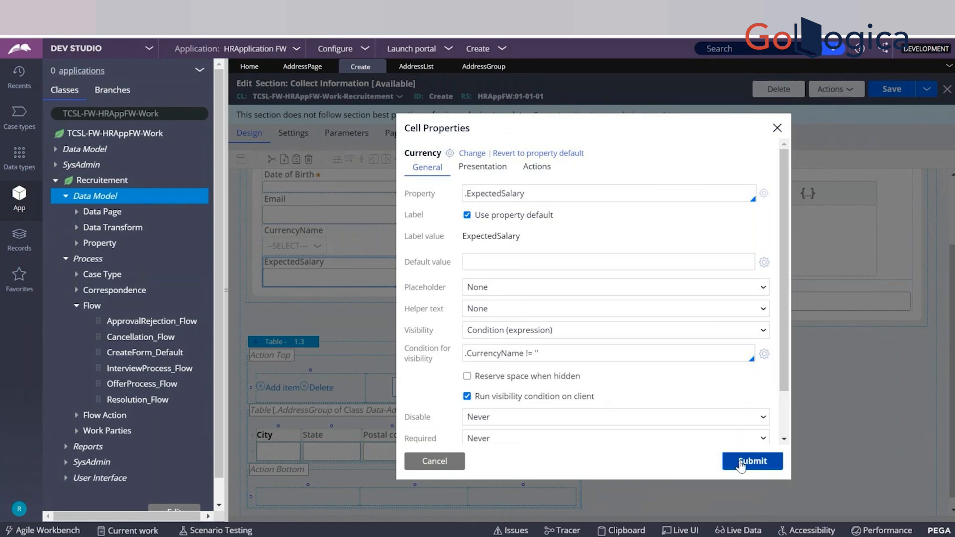
pyautogui.click(741, 464)
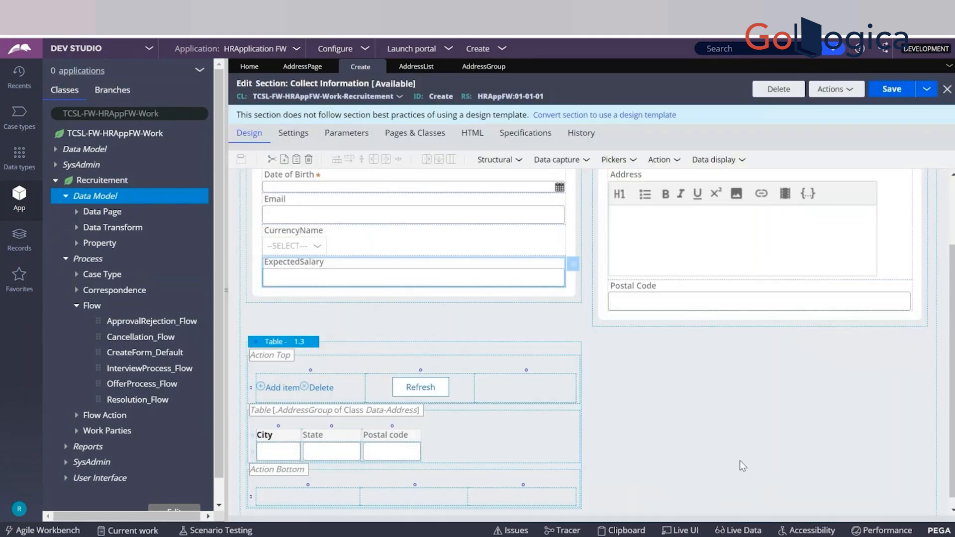
pyautogui.hotkey('ctrl', 's')
# Reopen the ExpectedSalary cell properties and review the visibility expression and the available Disable conditions.
pyautogui.click(573, 263)
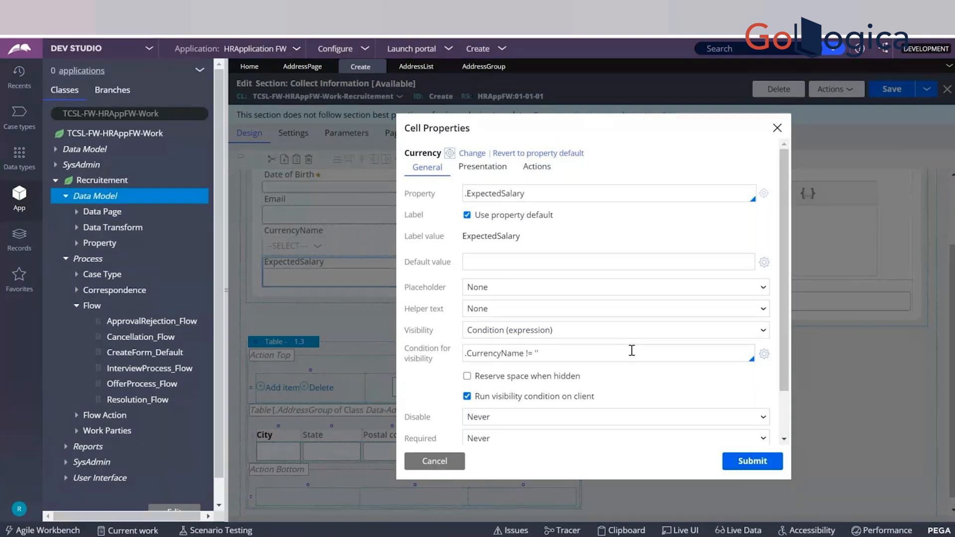
pyautogui.doubleClick(503, 353)
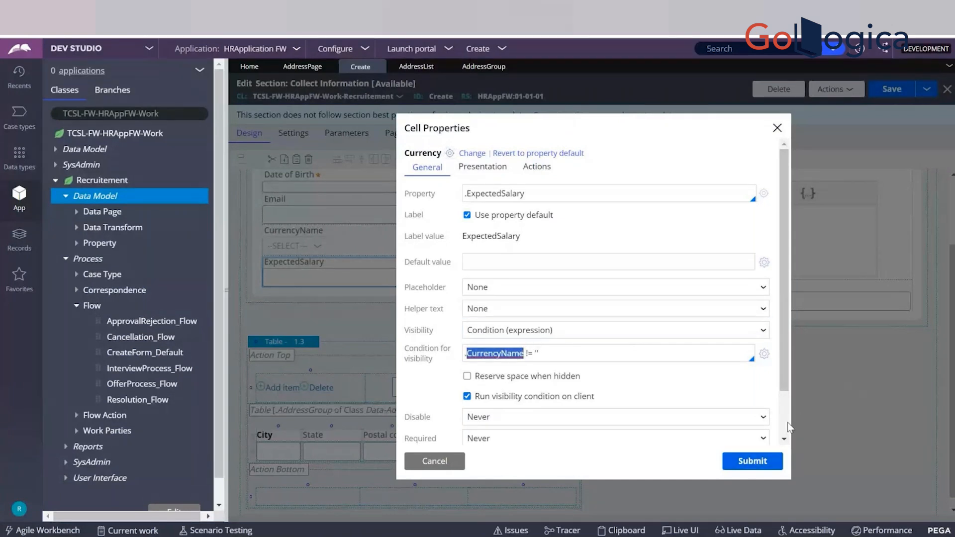
pyautogui.scroll(-2, 787, 422)
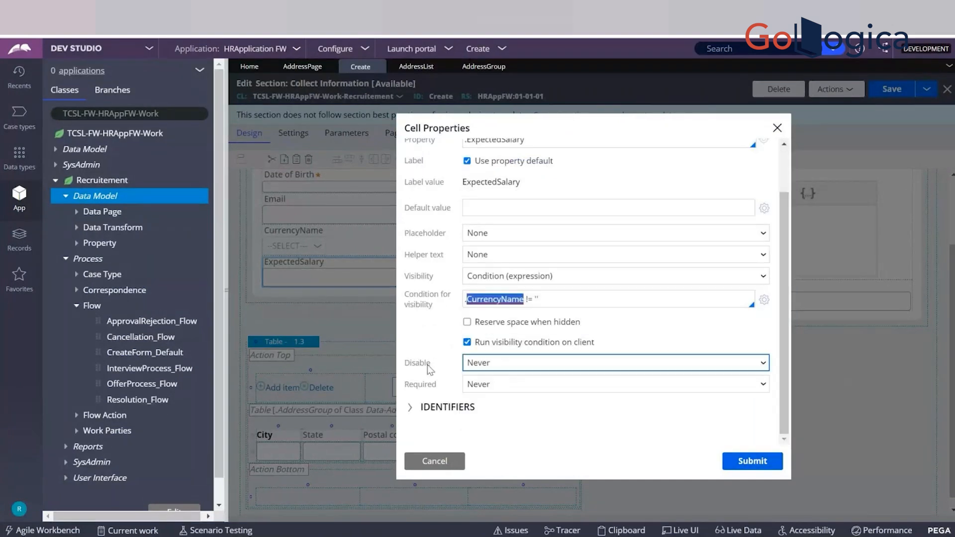
pyautogui.click(499, 368)
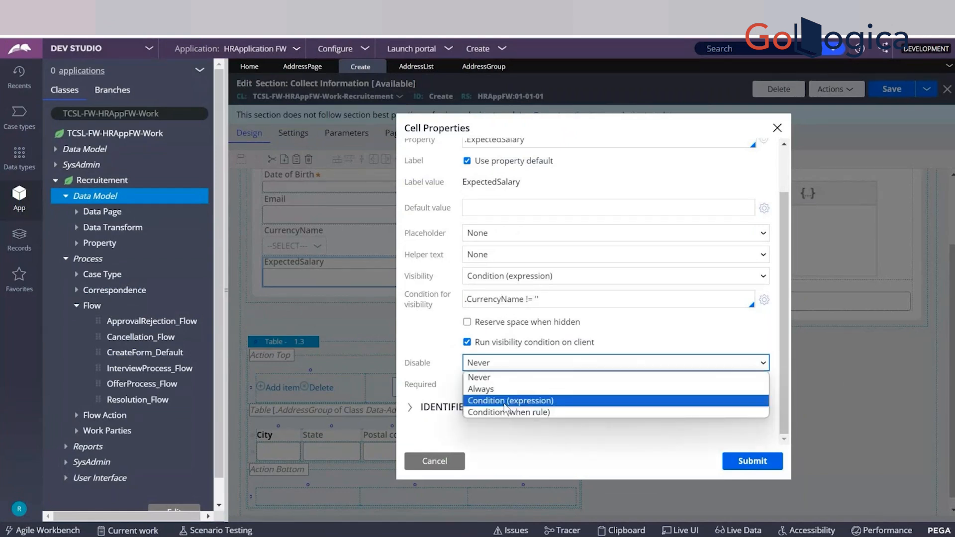
pyautogui.click(435, 336)
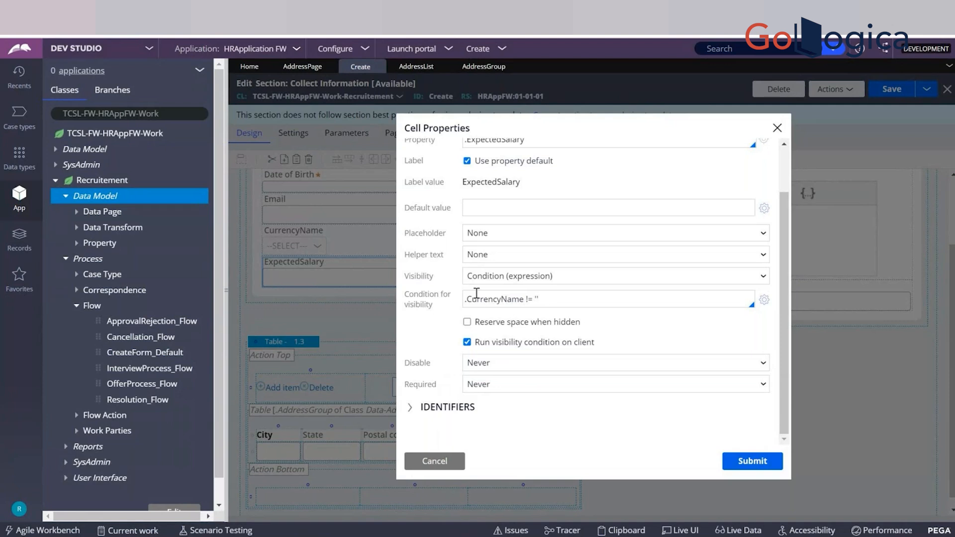
# Check the operators in the ExpectedSalary visibility condition, keep !=, submit the cell properties and save the section.
pyautogui.click(761, 301)
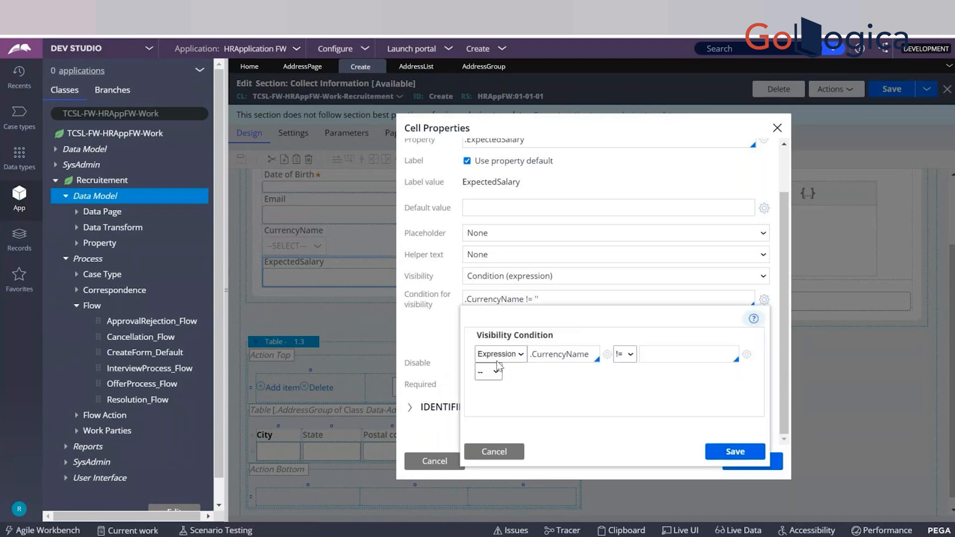
pyautogui.click(629, 355)
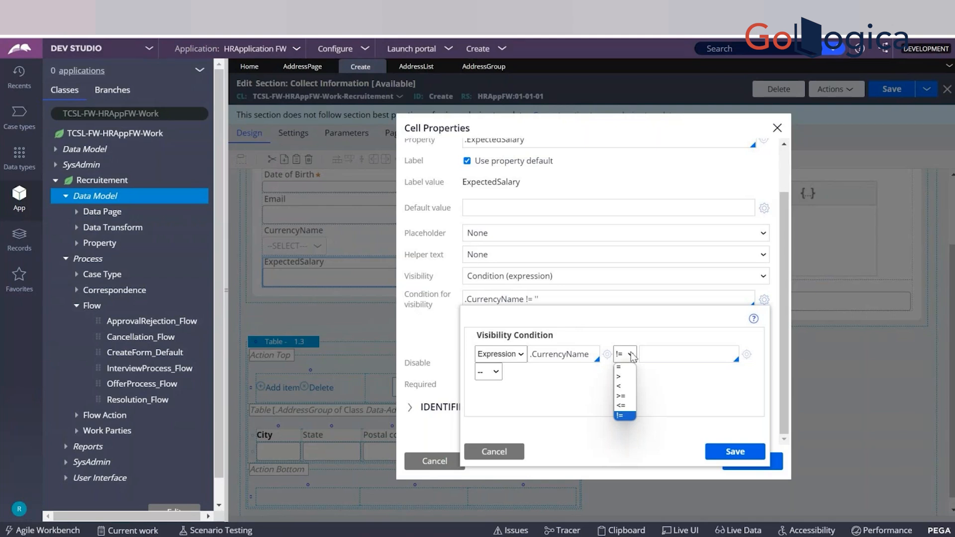
pyautogui.click(629, 354)
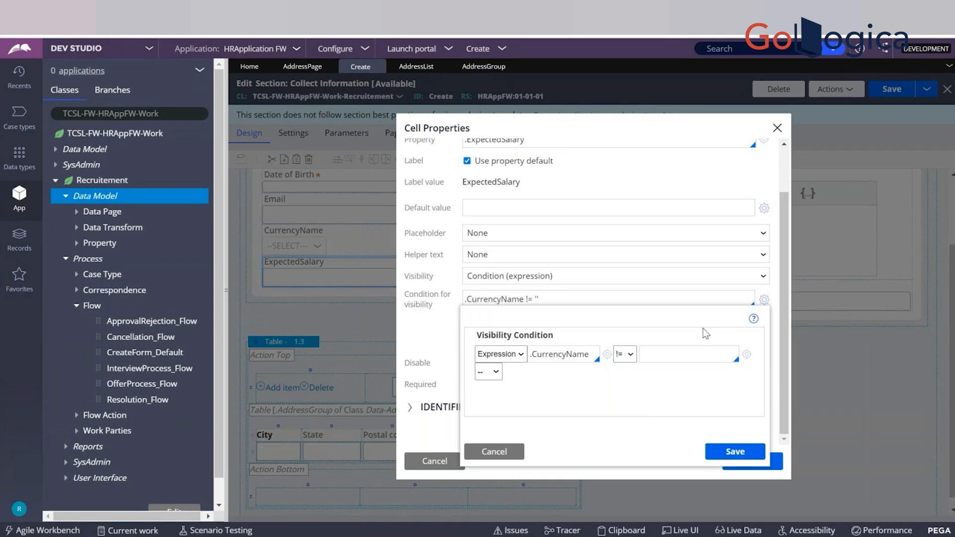
pyautogui.click(744, 454)
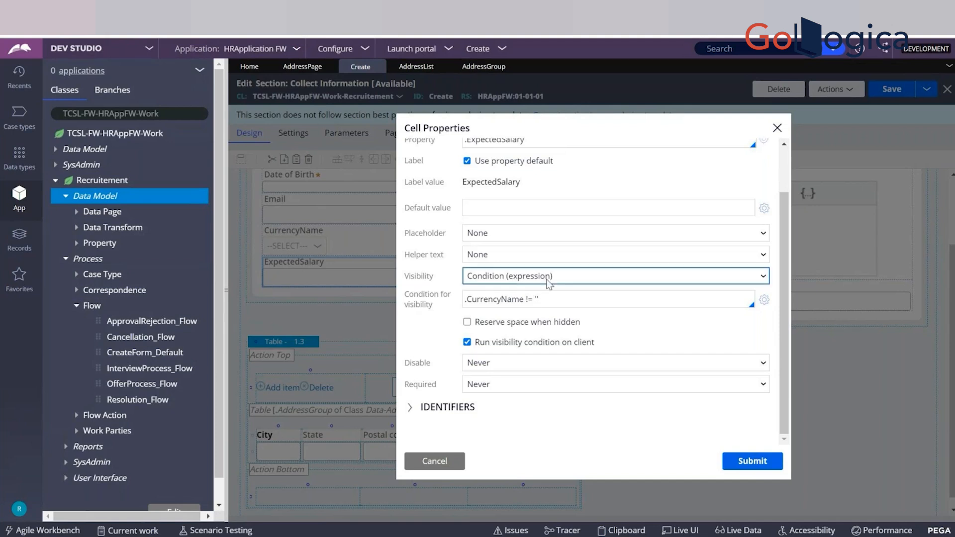
pyautogui.click(741, 463)
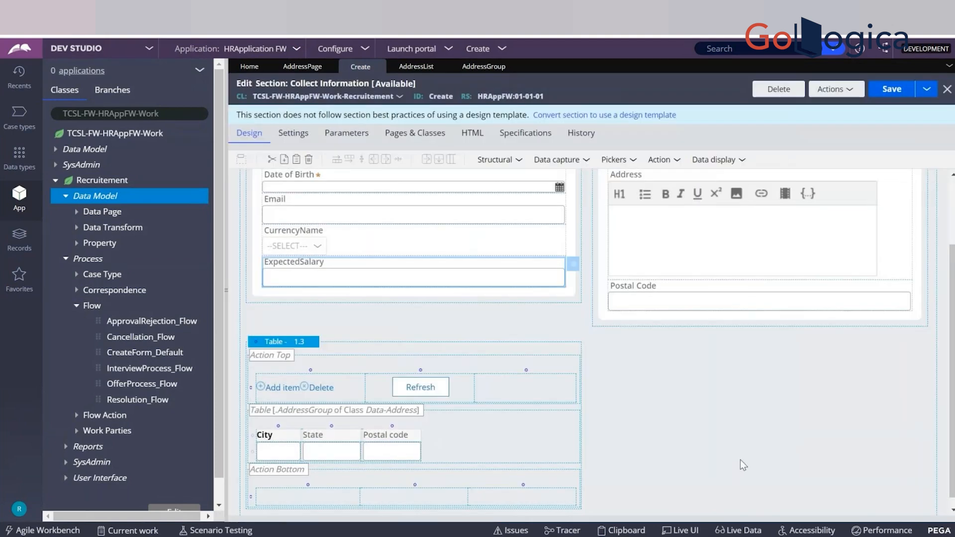
pyautogui.click(886, 94)
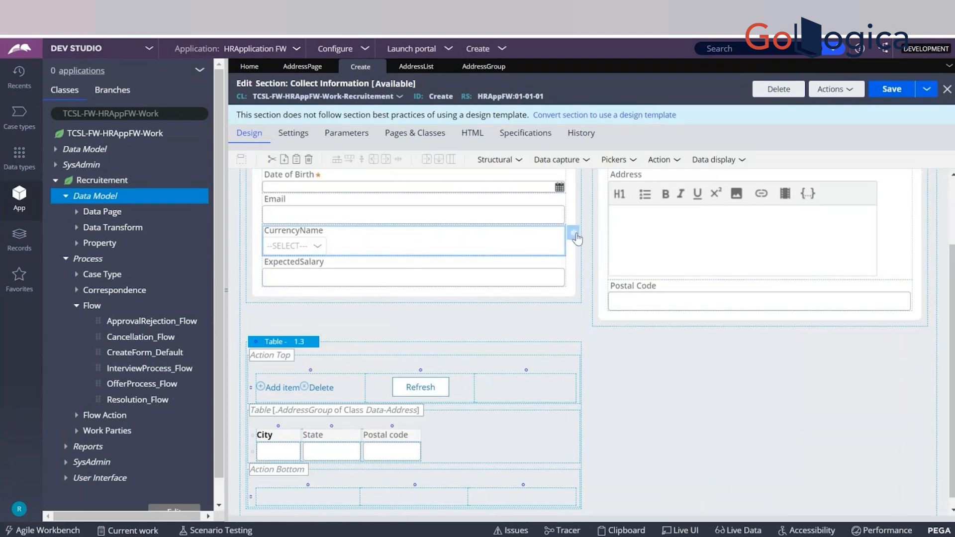
# Open the CurrencyName property from its cell properties and examine the first entry of its local list of table values.
pyautogui.click(575, 235)
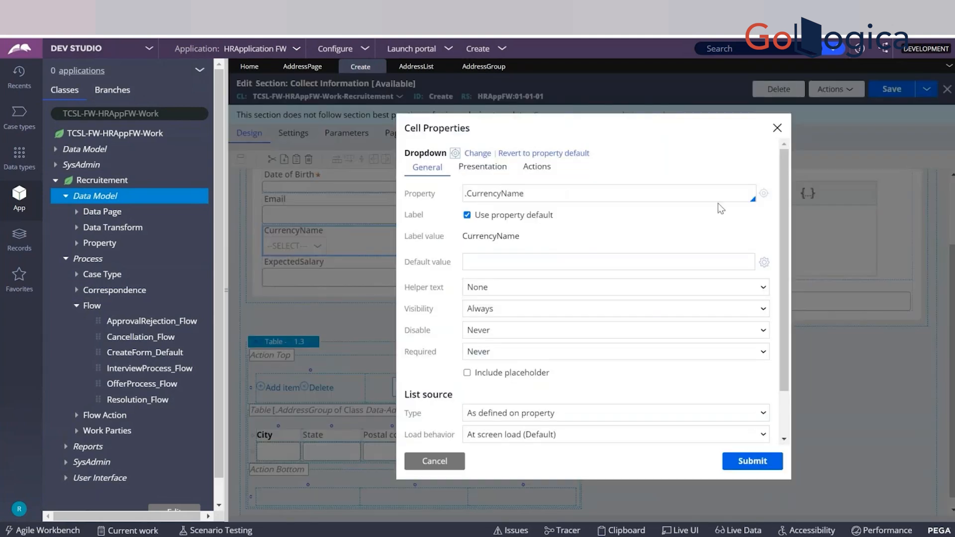
pyautogui.click(763, 195)
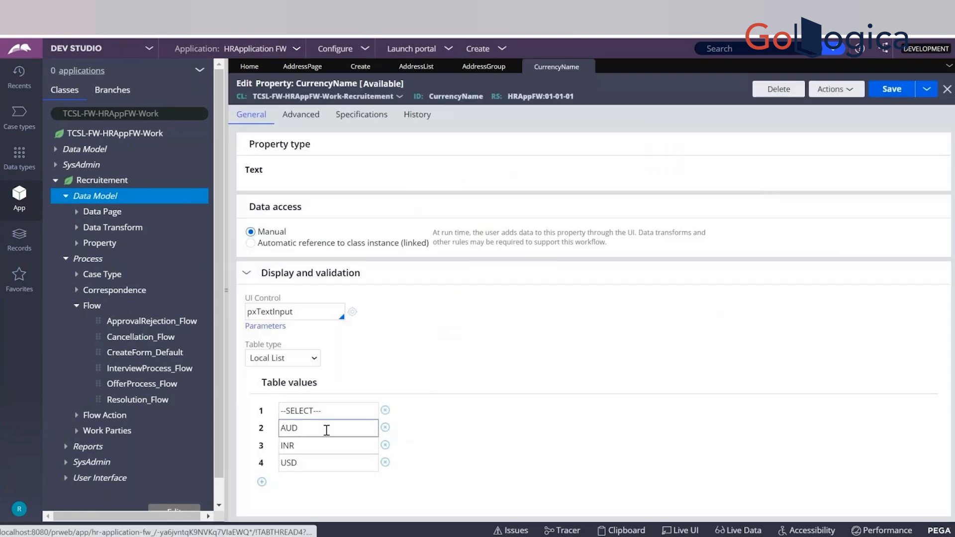
pyautogui.moveTo(335, 411); pyautogui.dragTo(278, 412)
pyautogui.click(278, 413)
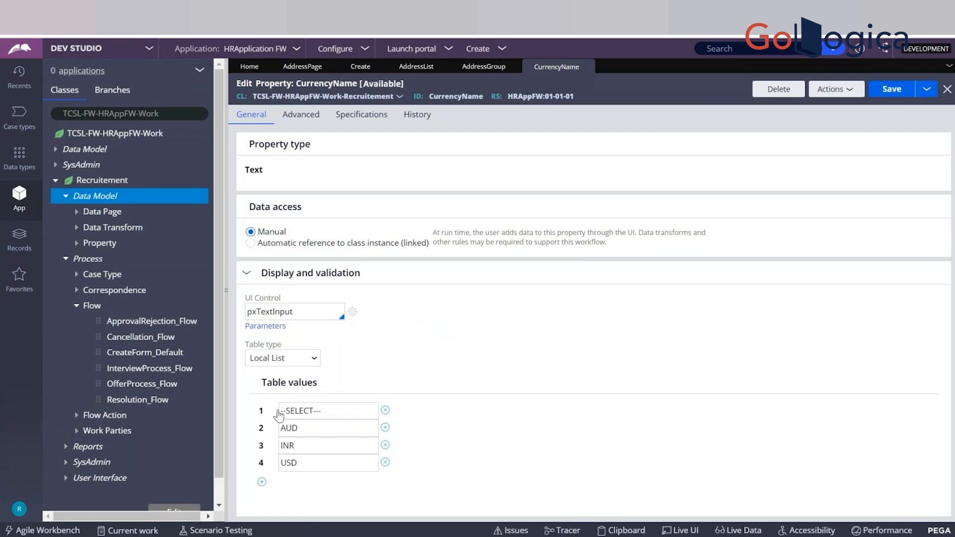
pyautogui.click(291, 411)
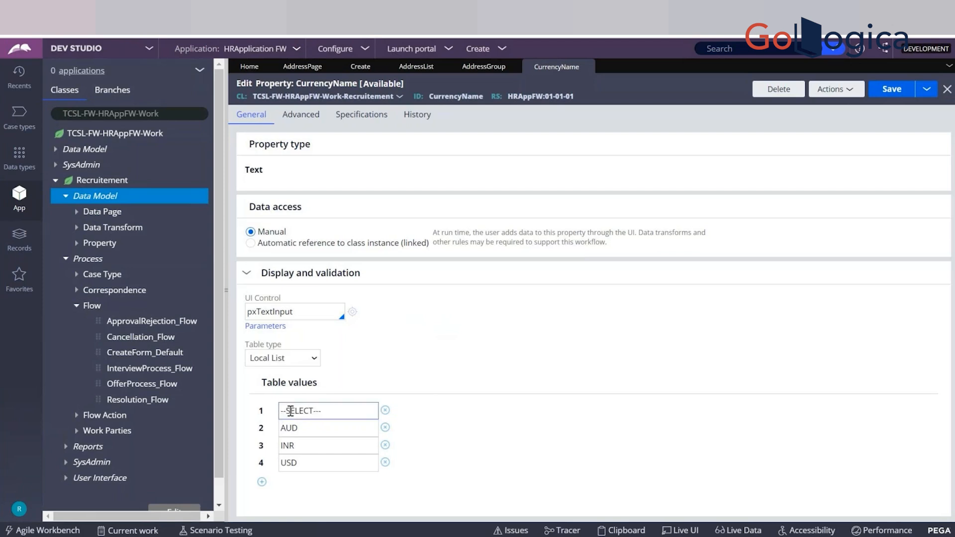
pyautogui.tripleClick(290, 412)
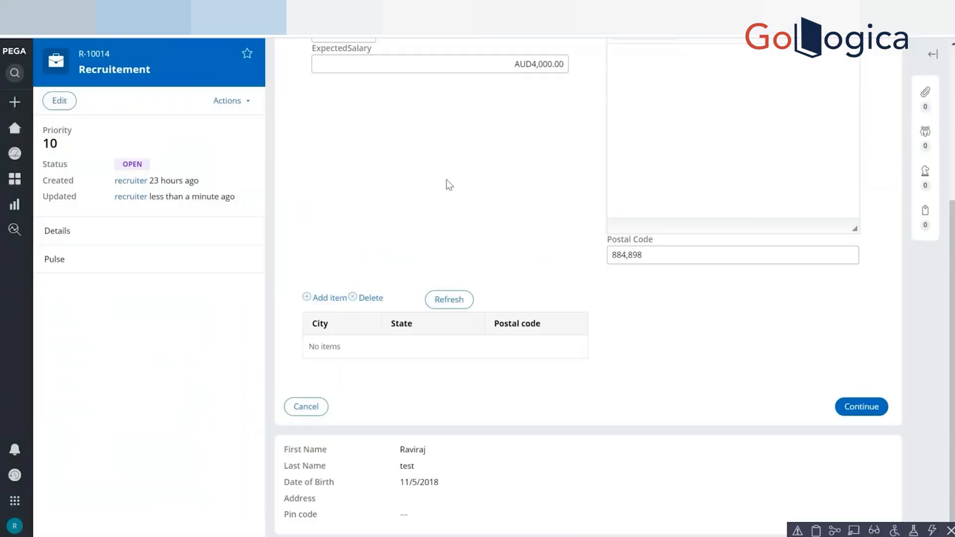
# Switch to the Recruitement case and set CurrencyName to --SELECT---.
pyautogui.scroll(3, 946, 233)
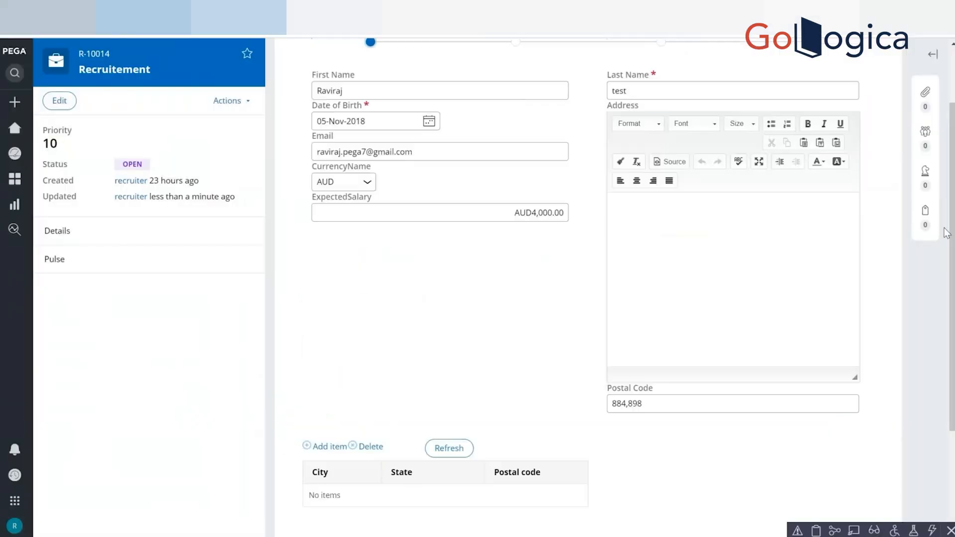
pyautogui.click(354, 184)
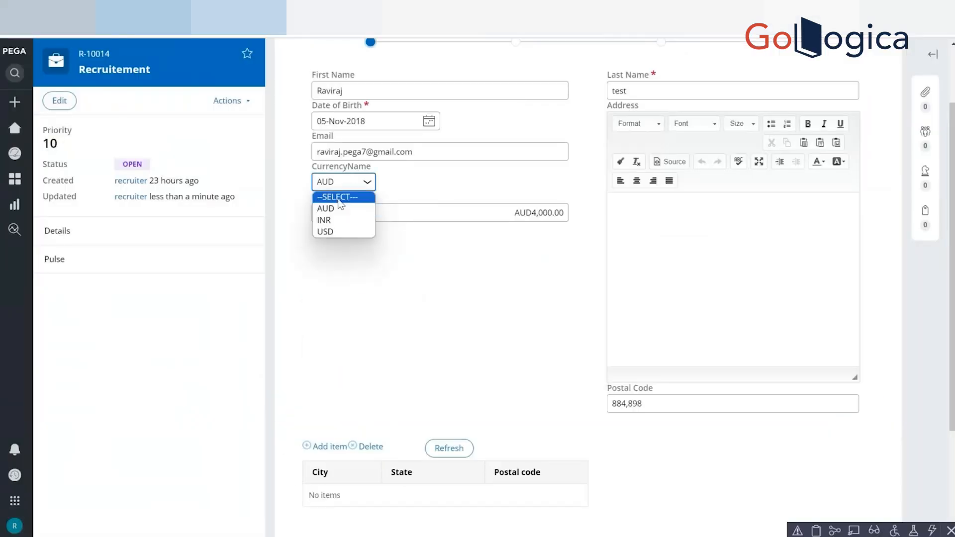
pyautogui.click(338, 197)
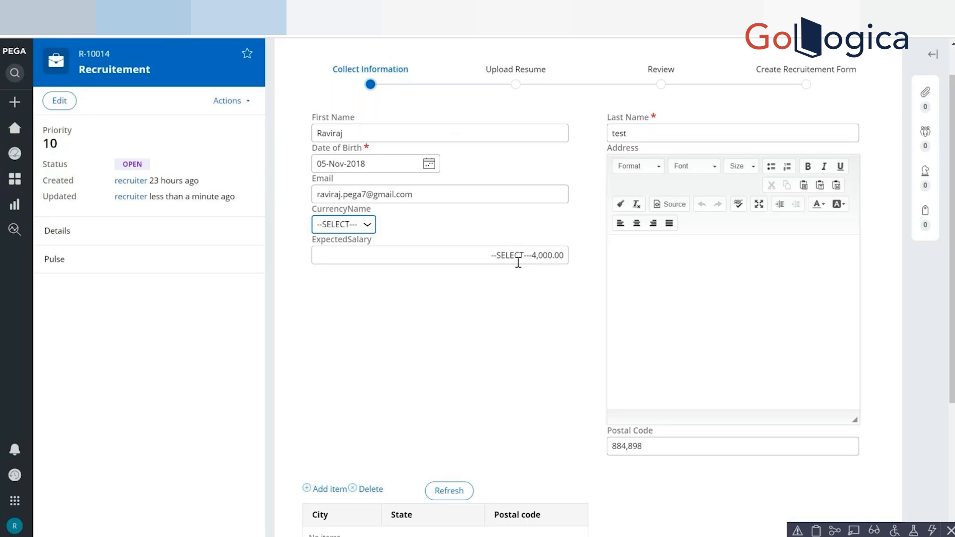
# Open the Clipboard and examine the CurrencyName value stored on pyWorkPage.
pyautogui.click(816, 530)
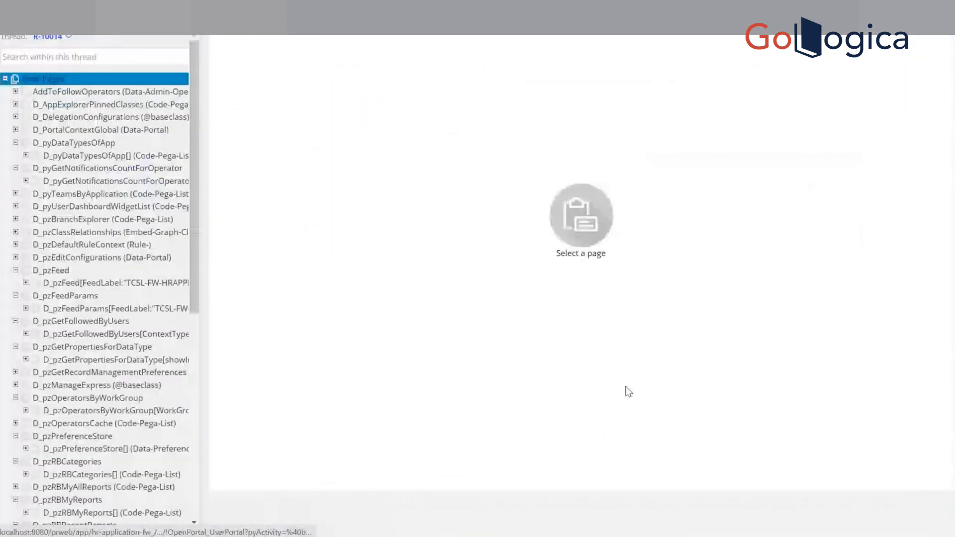
pyautogui.click(190, 388)
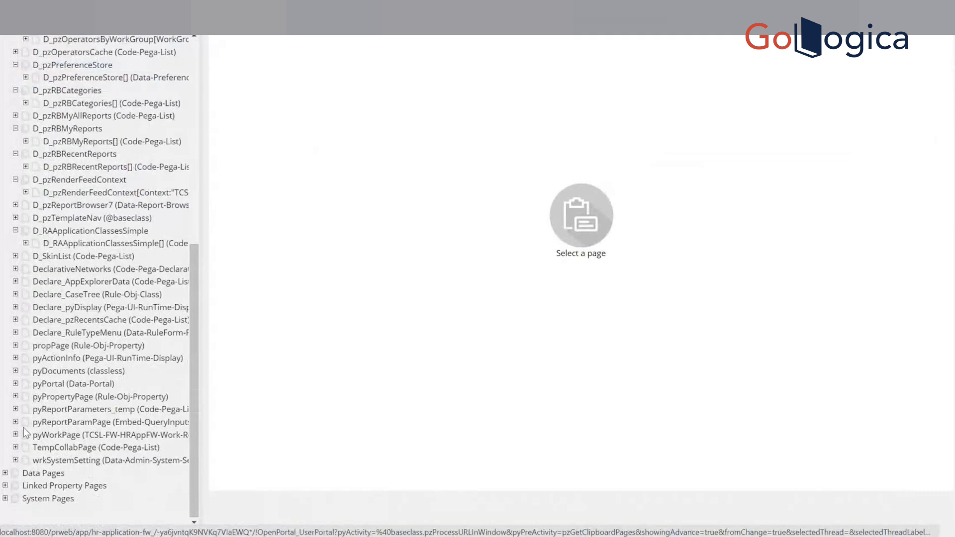
pyautogui.click(38, 433)
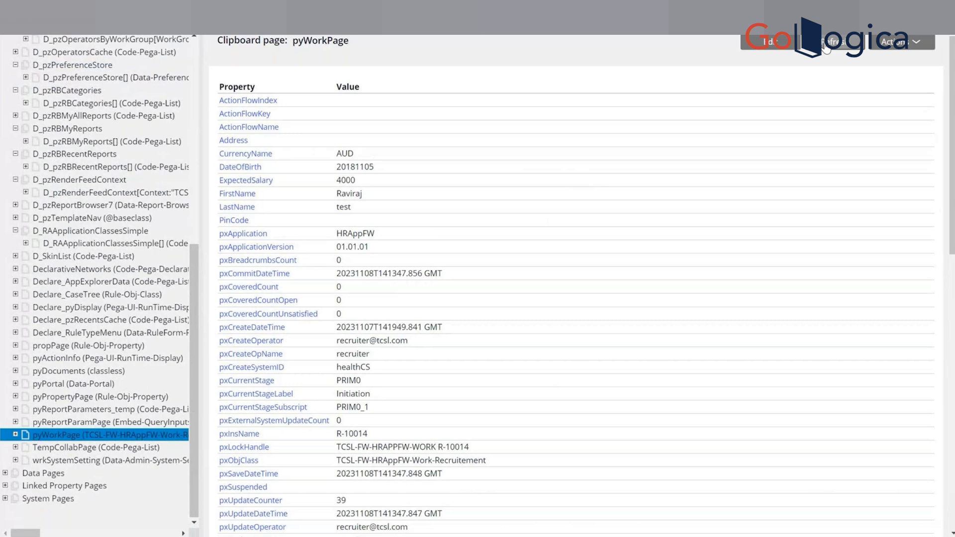
pyautogui.click(195, 45)
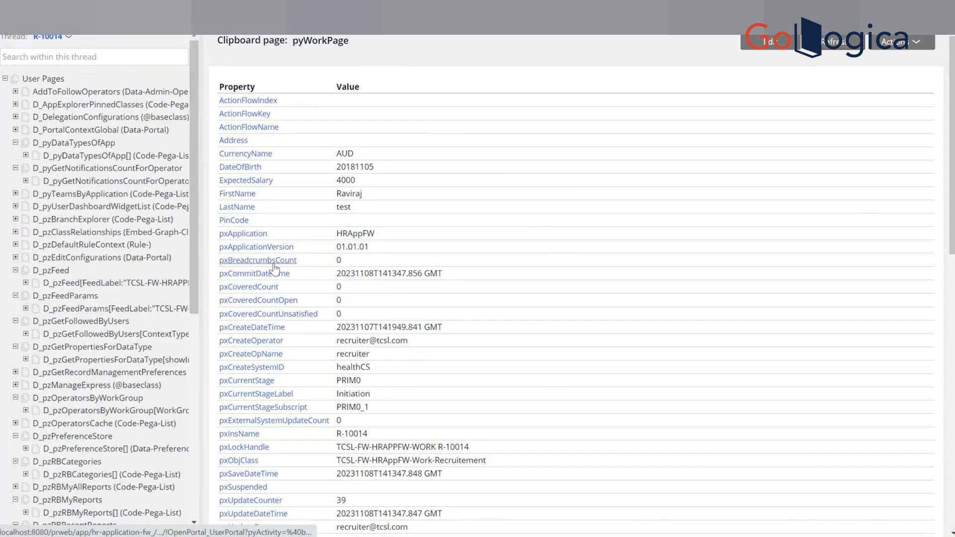
# Return to the Recruitement case, choose --SELECT--- for CurrencyName again, refresh the section and recheck pyWorkPage in the Clipboard.
pyautogui.hotkey('alt', 'Tab')
pyautogui.click(357, 225)
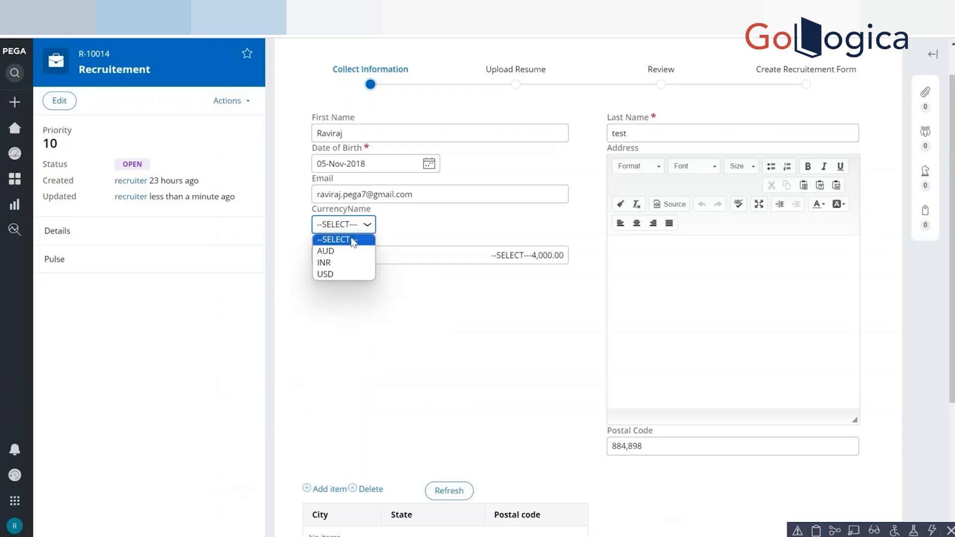
pyautogui.click(352, 240)
pyautogui.click(449, 490)
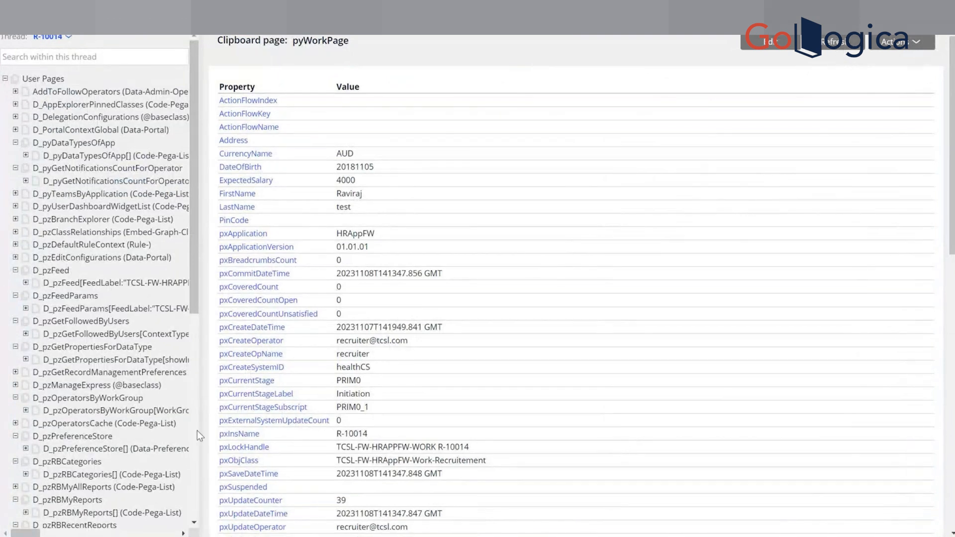
pyautogui.scroll(-10, 197, 431)
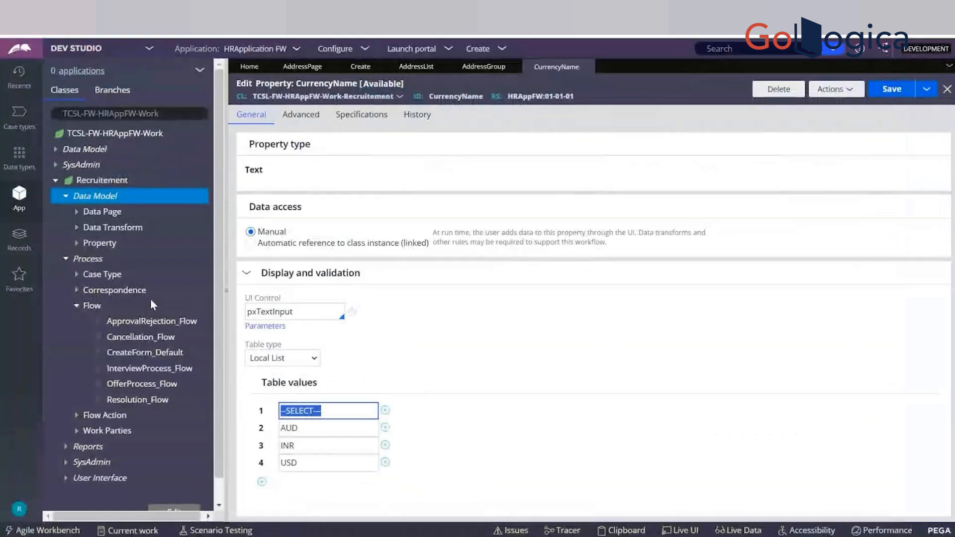
# In Dev Studio, open the CreateForm_Default flow and open the Create flow action from the Collect Information assignment.
pyautogui.click(179, 352)
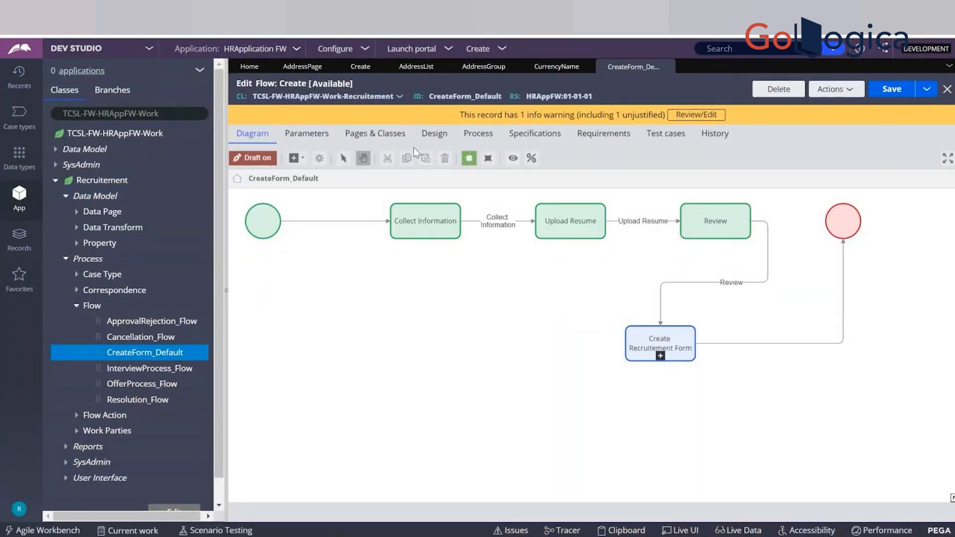
pyautogui.click(432, 227)
pyautogui.doubleClick(432, 226)
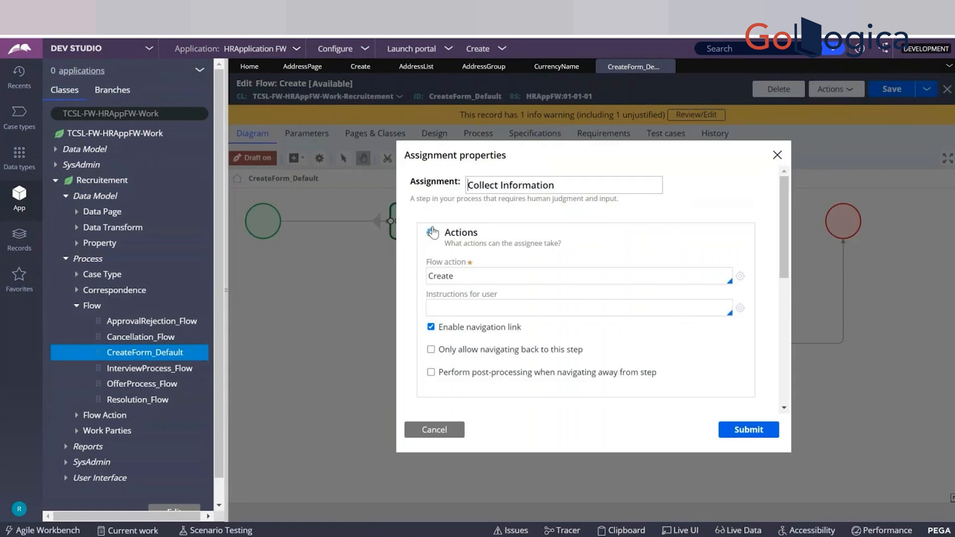
pyautogui.click(740, 277)
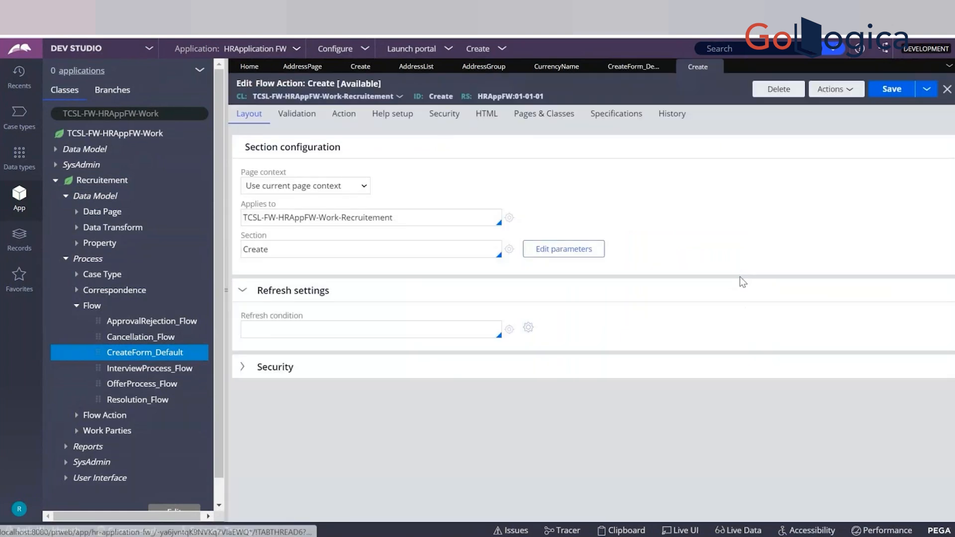
# Open the InitCreateForm data transform used in the flow action's pre-processing, examine the properties it sets and close it.
pyautogui.click(356, 120)
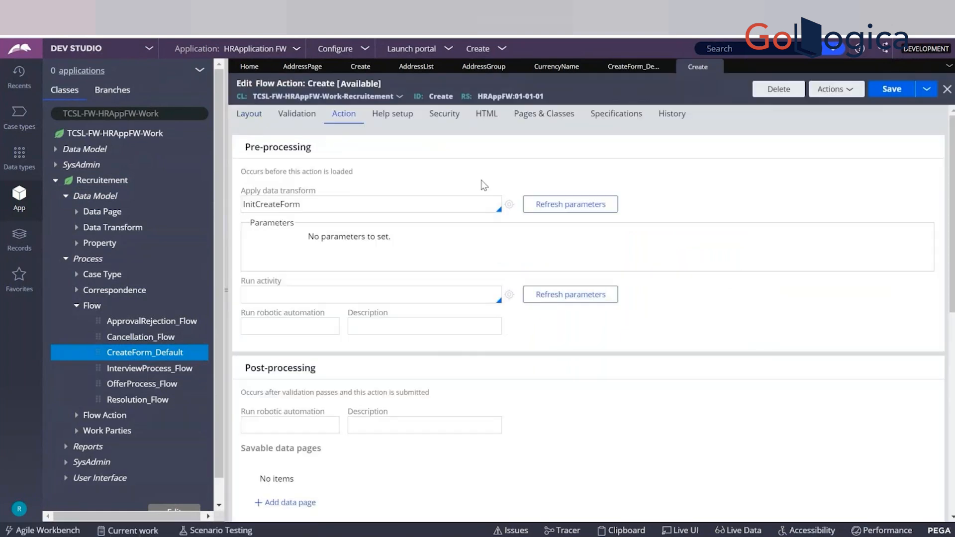
pyautogui.doubleClick(278, 205)
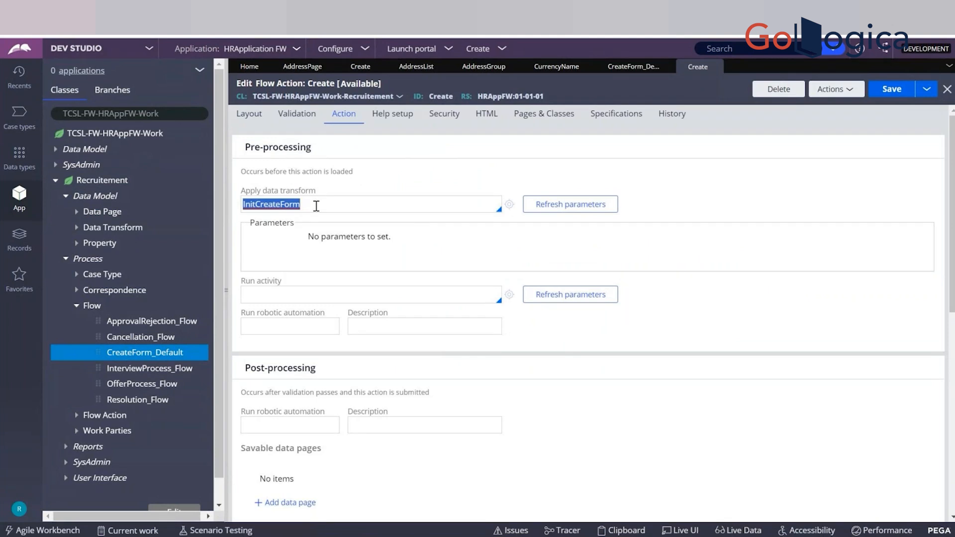
pyautogui.click(509, 204)
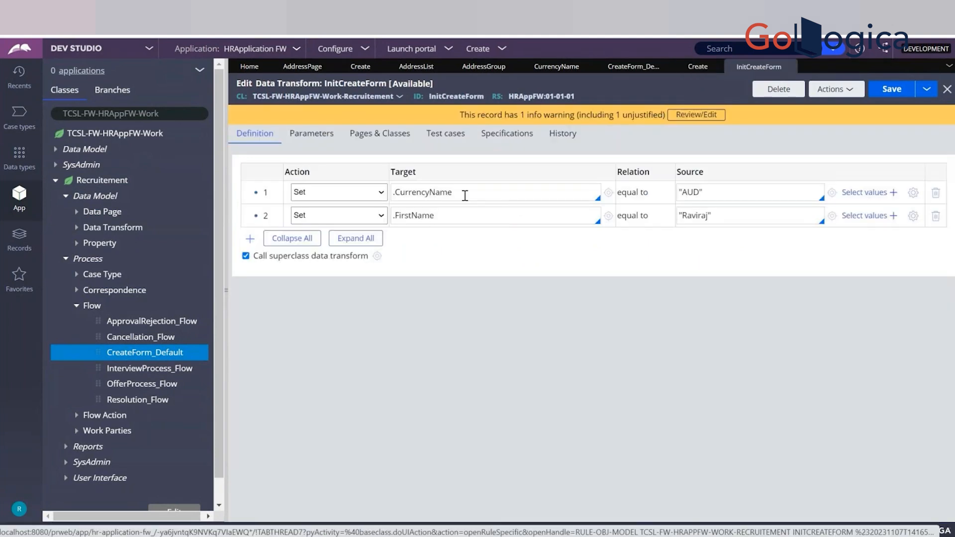
pyautogui.click(790, 66)
# Remove the InitCreateForm data transform from the Create flow action's pre-processing and save the rule.
pyautogui.click(422, 207)
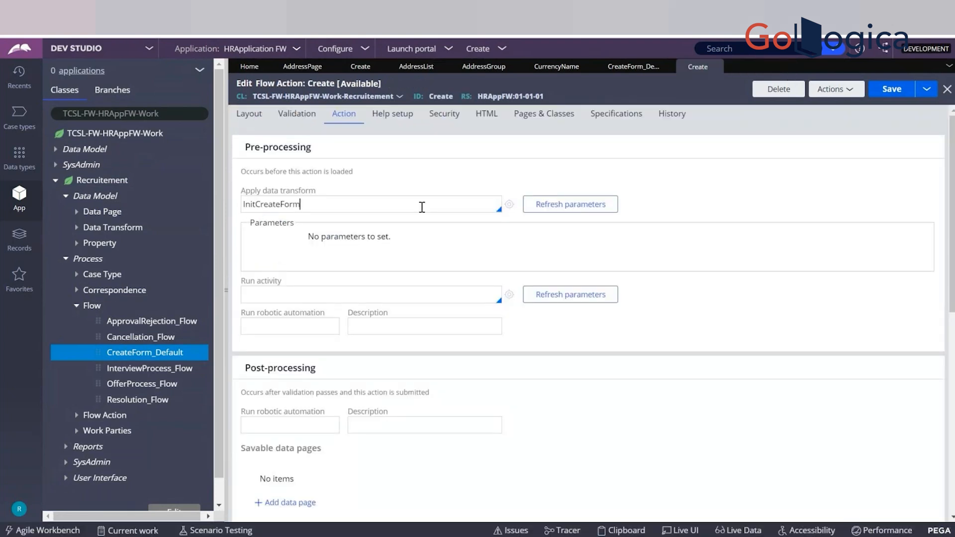
pyautogui.hotkey('ctrl', 'a')
pyautogui.press('BackSpace')
pyautogui.hotkey('ctrl', 's')
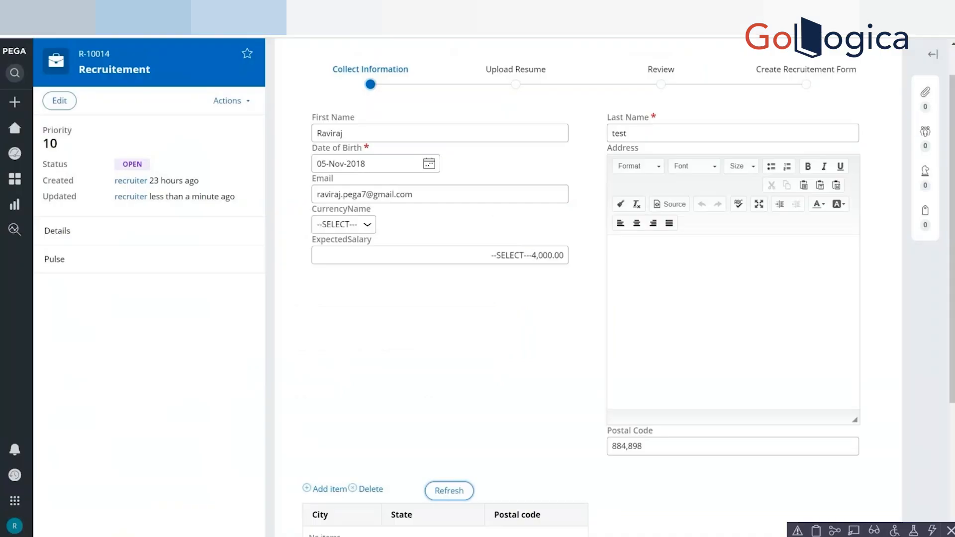
# Refresh the section in the Recruitement case and choose --SELECT--- again for CurrencyName.
pyautogui.click(447, 491)
pyautogui.click(349, 133)
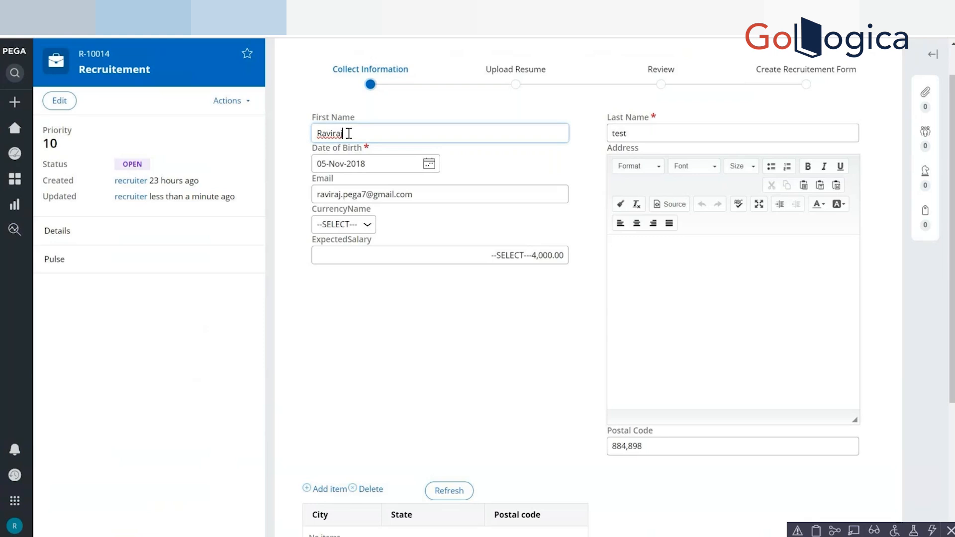
pyautogui.doubleClick(349, 134)
pyautogui.click(342, 230)
pyautogui.click(336, 276)
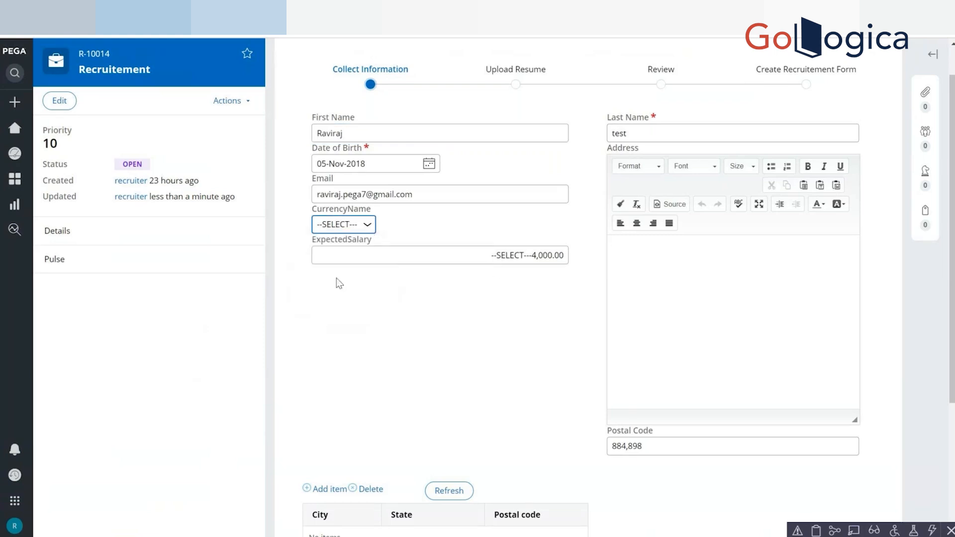
pyautogui.click(345, 225)
pyautogui.click(337, 240)
# Open the Clipboard and examine the CurrencyName value on pyWorkPage before submitting the form.
pyautogui.click(816, 532)
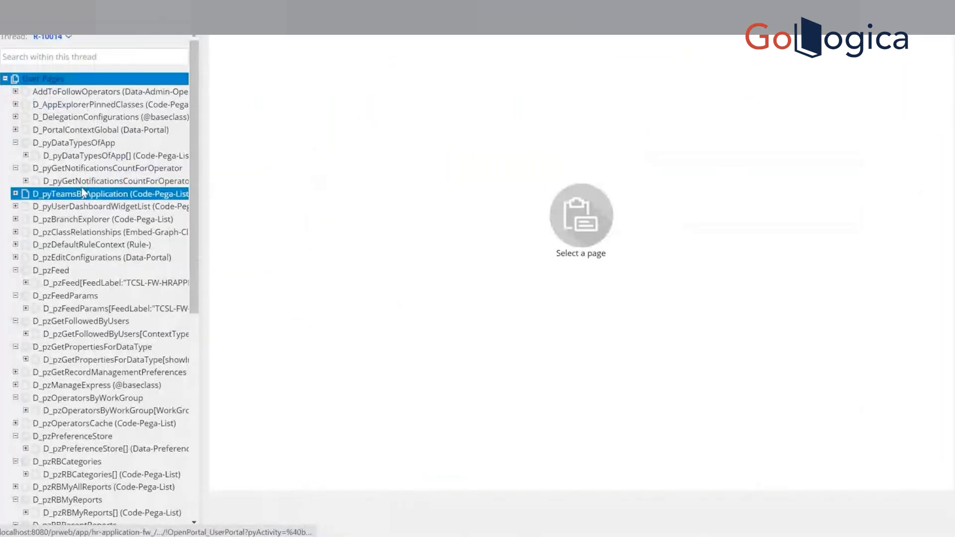
pyautogui.scroll(-7, 64, 396)
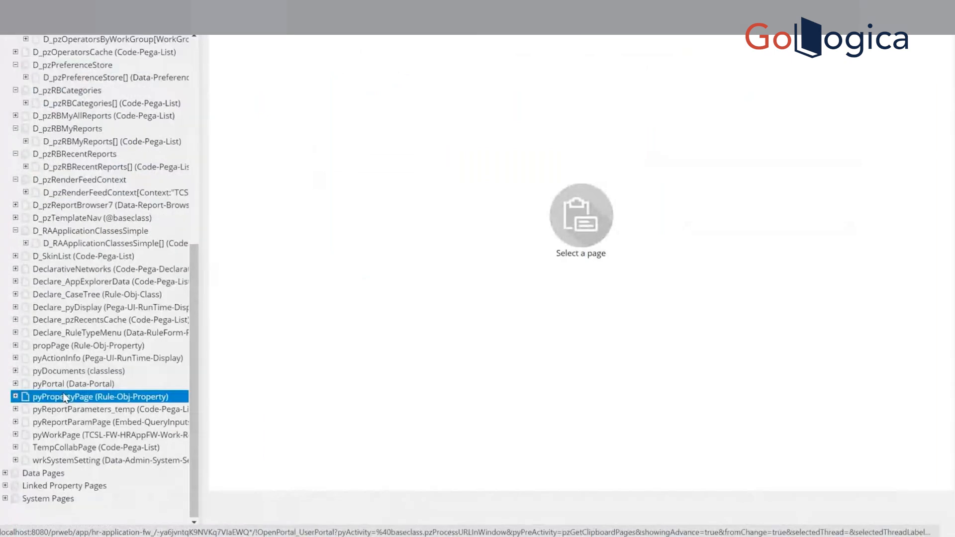
pyautogui.click(108, 435)
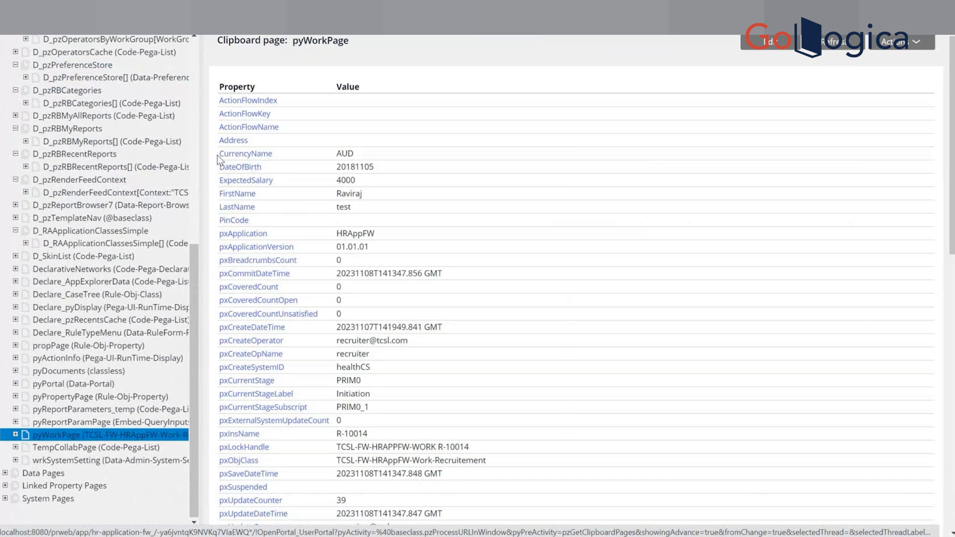
pyautogui.moveTo(217, 159); pyautogui.dragTo(222, 86)
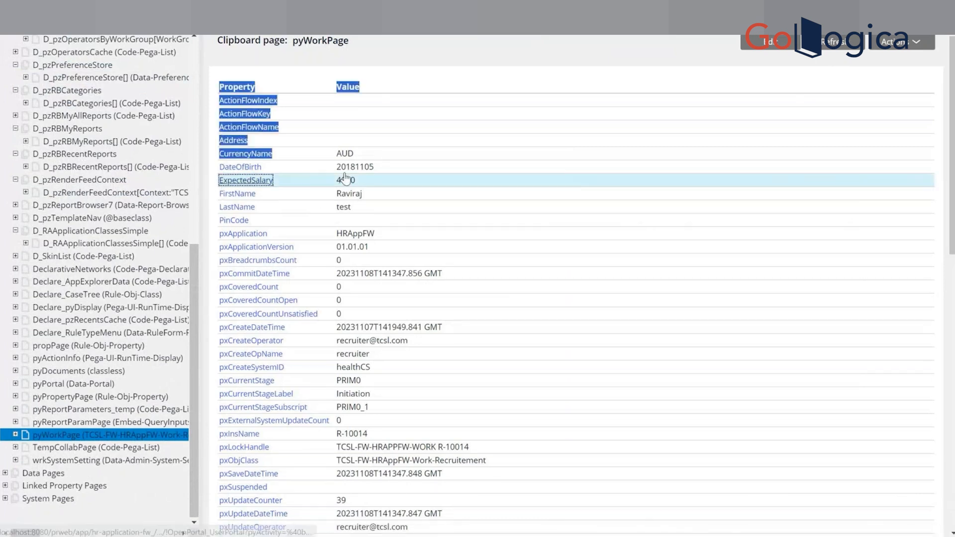
pyautogui.doubleClick(344, 155)
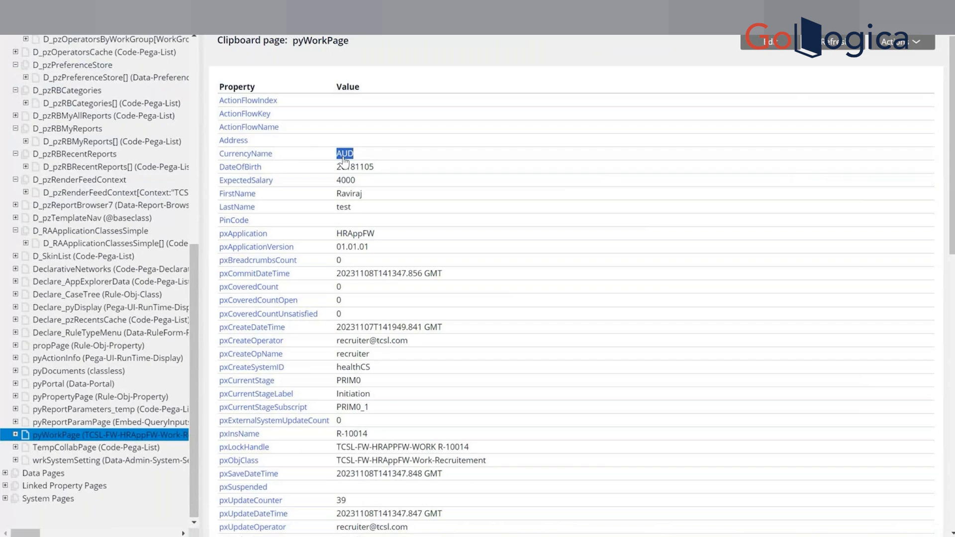
# Return to the Recruitement case and submit the Collect Information step.
pyautogui.hotkey('alt', 'Tab')
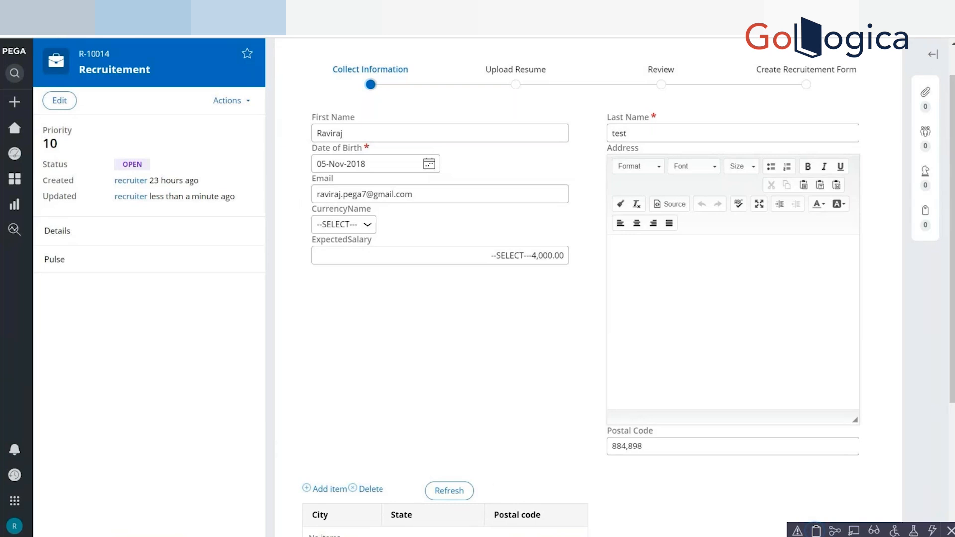
pyautogui.scroll(-4, 588, 283)
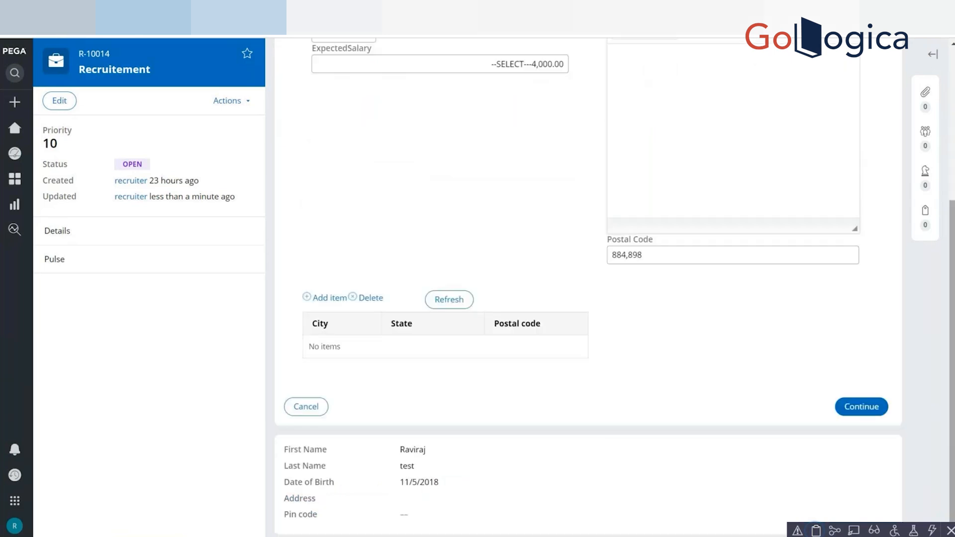
pyautogui.click(861, 407)
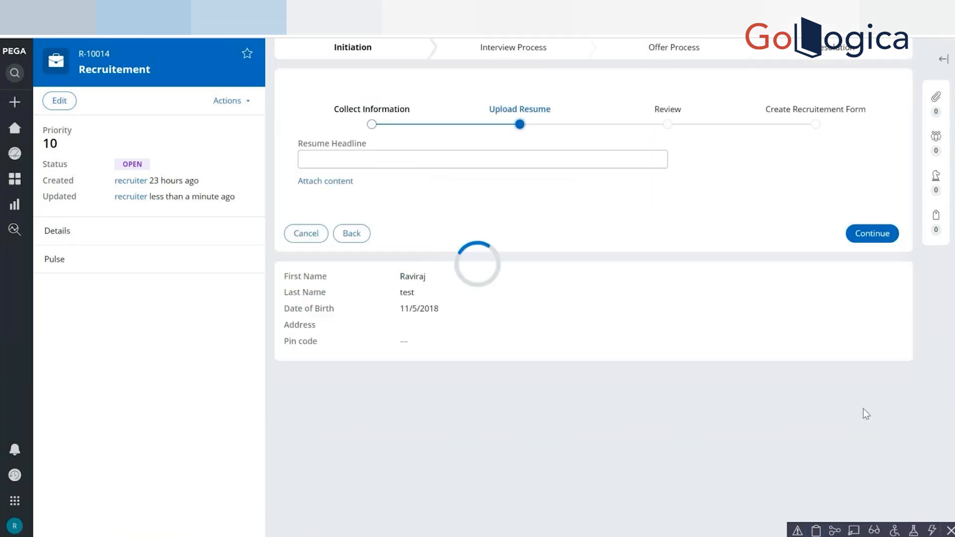
# Reopen the Clipboard and check the submitted CurrencyName value on pyWorkPage.
pyautogui.click(817, 531)
pyautogui.click(176, 398)
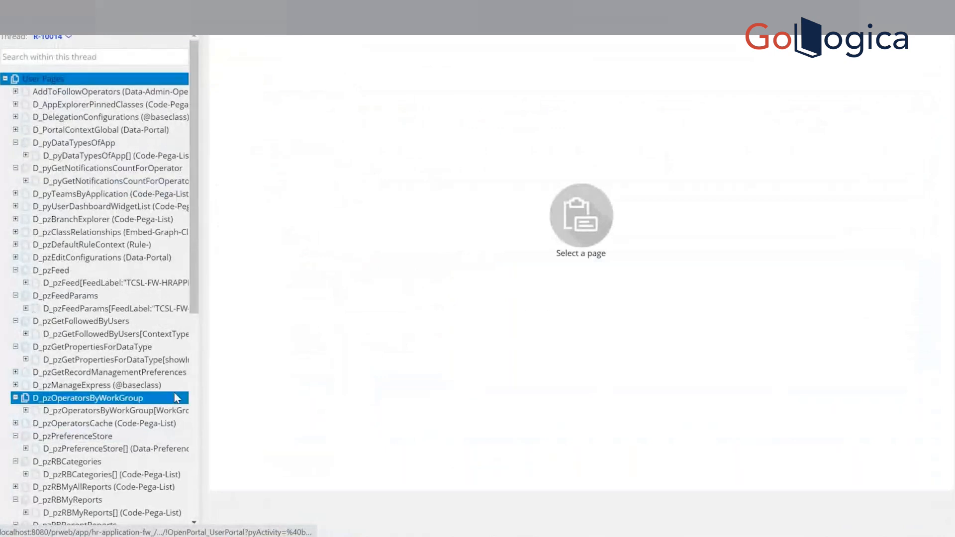
pyautogui.click(149, 475)
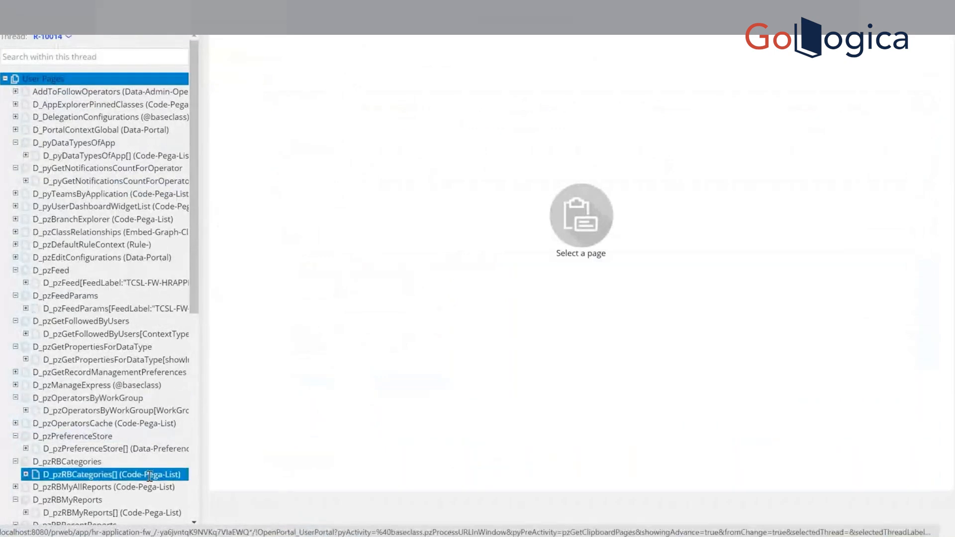
pyautogui.click(195, 503)
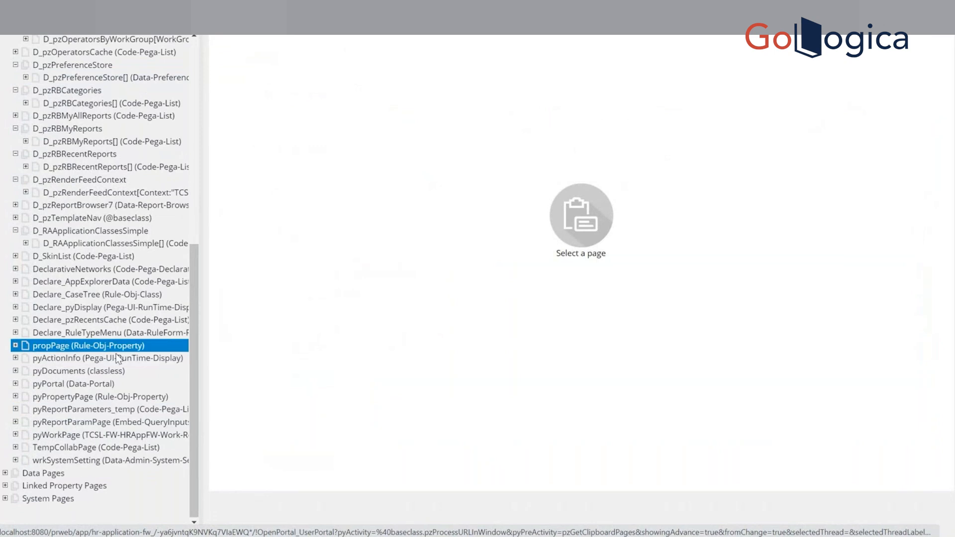
pyautogui.click(89, 434)
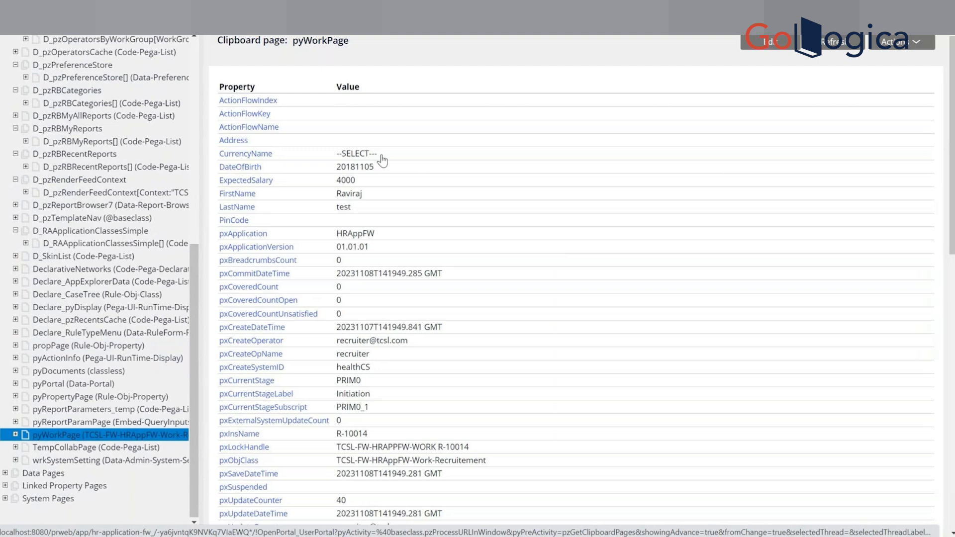
pyautogui.moveTo(381, 160); pyautogui.dragTo(339, 161)
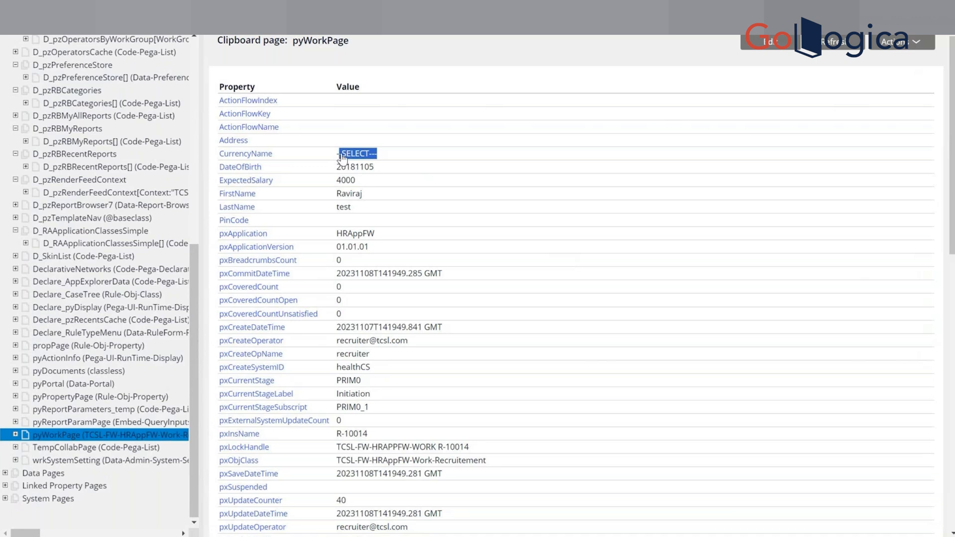
# Switch to Dev Studio, open the CurrencyName property rule and set its table type to Prompt List.
pyautogui.hotkey('alt', 'Tab')
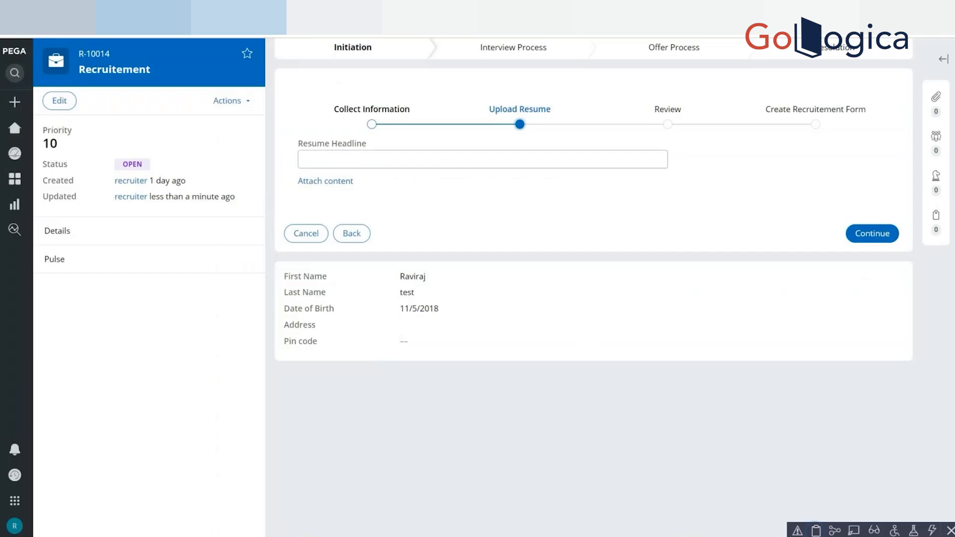
pyautogui.hotkey('alt', 'Tab')
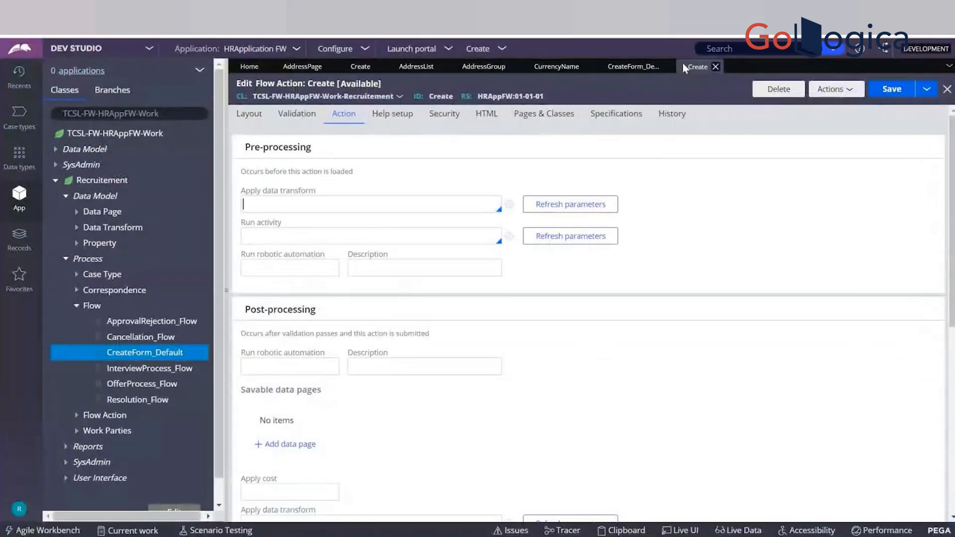
pyautogui.click(559, 71)
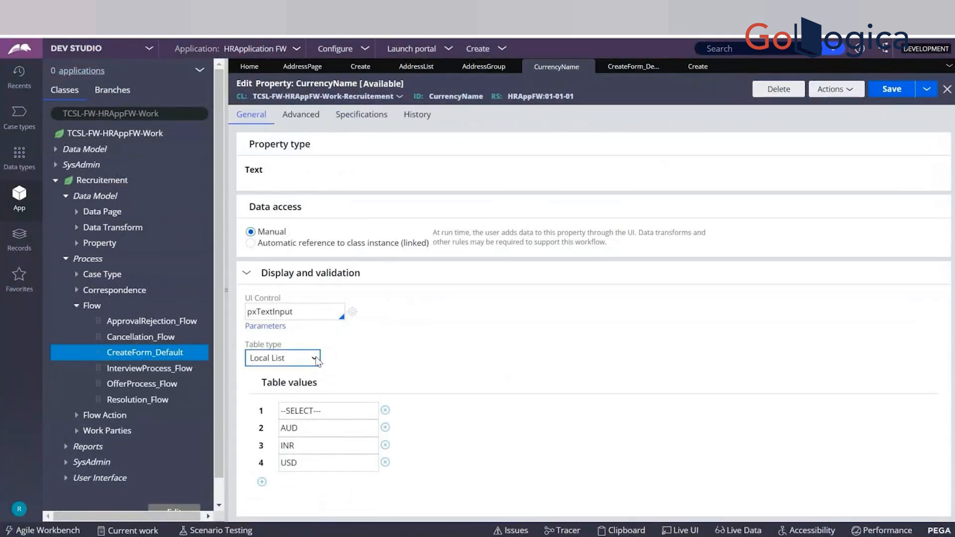
pyautogui.click(317, 359)
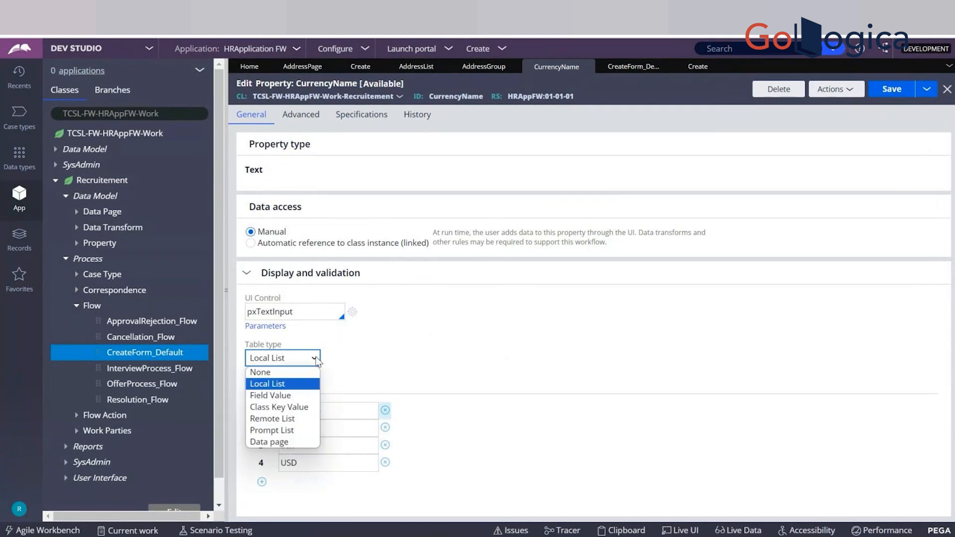
pyautogui.click(278, 430)
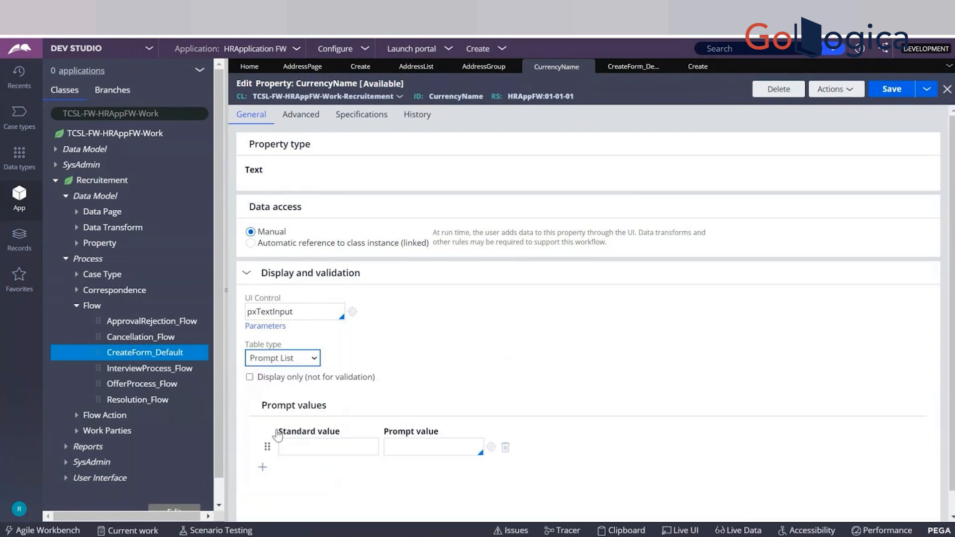
# Enter ----Select----- as the first row's prompt value, leaving its standard value empty.
pyautogui.moveTo(278, 432); pyautogui.dragTo(343, 436)
pyautogui.click(343, 436)
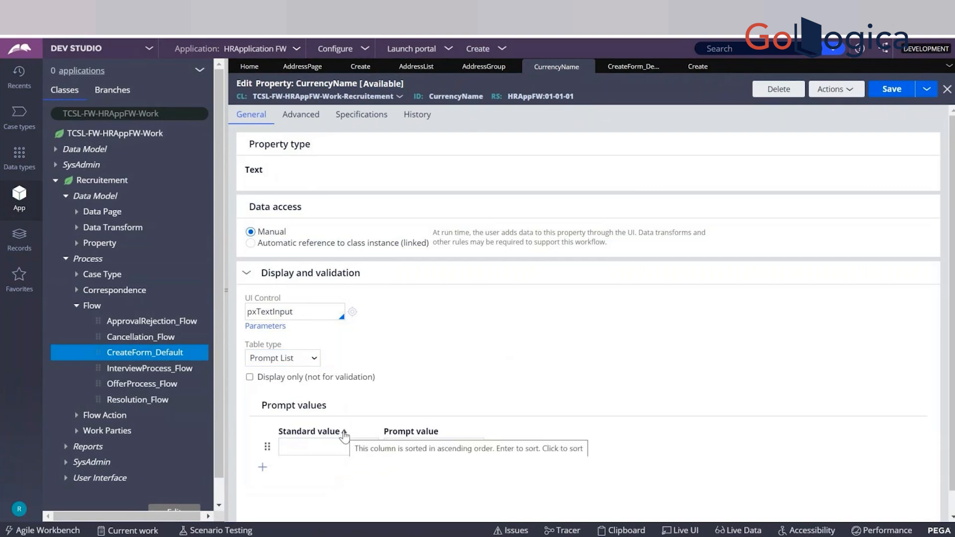
pyautogui.moveTo(388, 432); pyautogui.dragTo(425, 436)
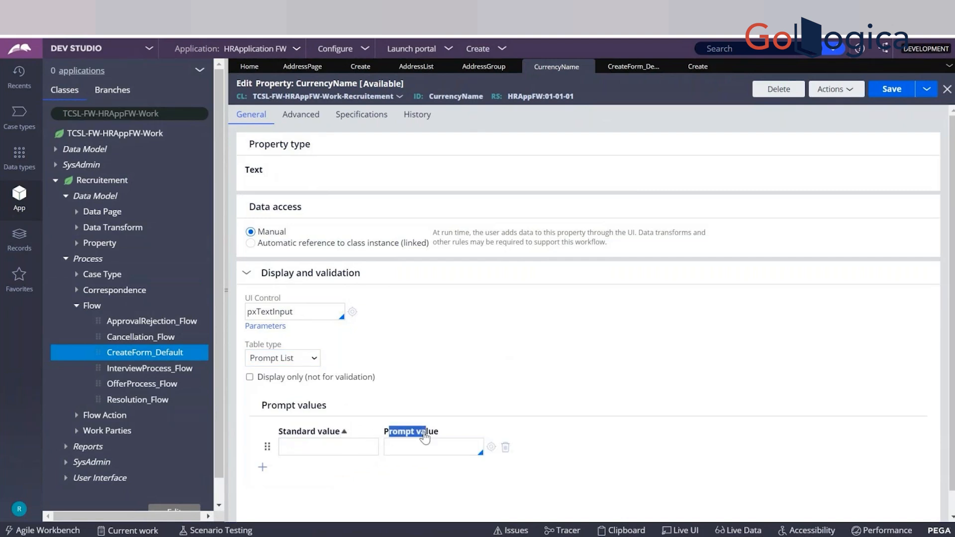
pyautogui.click(440, 434)
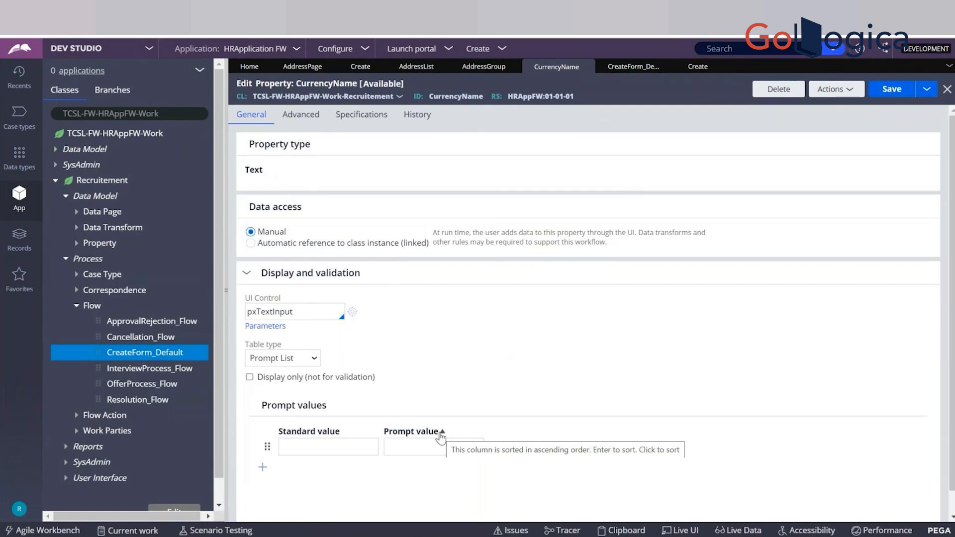
pyautogui.click(428, 447)
pyautogui.write('----')
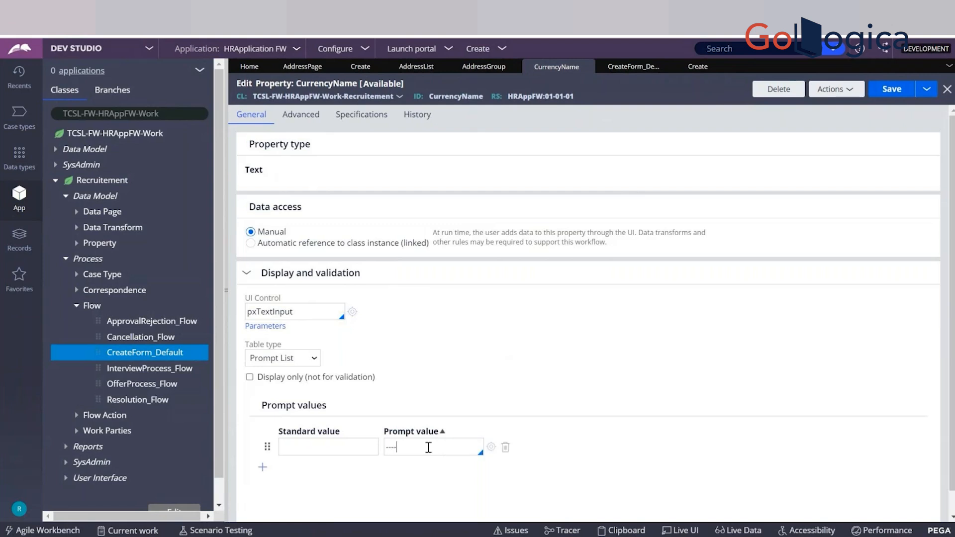
pyautogui.write('Select-----')
# Add two prompt list rows, AUD and INR, using the same text for standard value and prompt value.
pyautogui.click(262, 471)
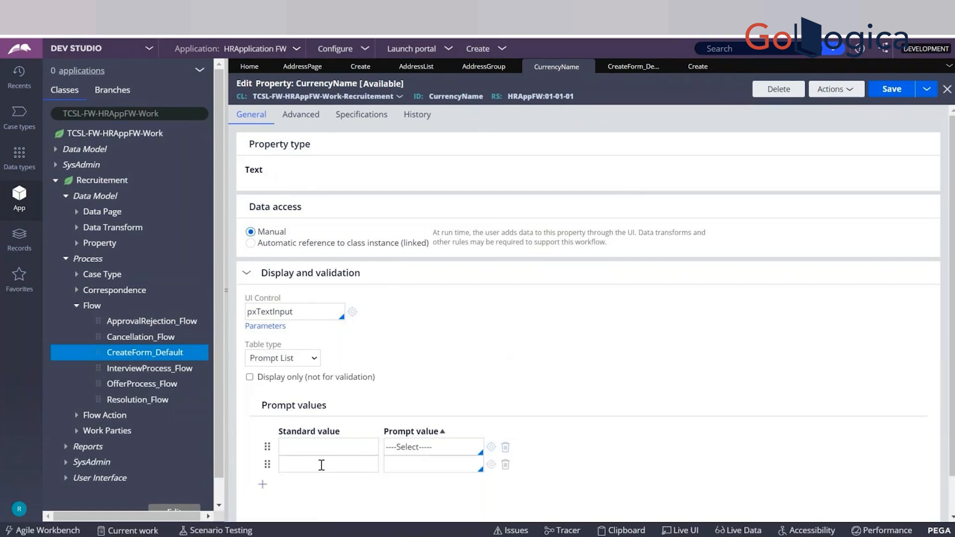
pyautogui.write('AUD')
pyautogui.press('Tab')
pyautogui.write('AUD')
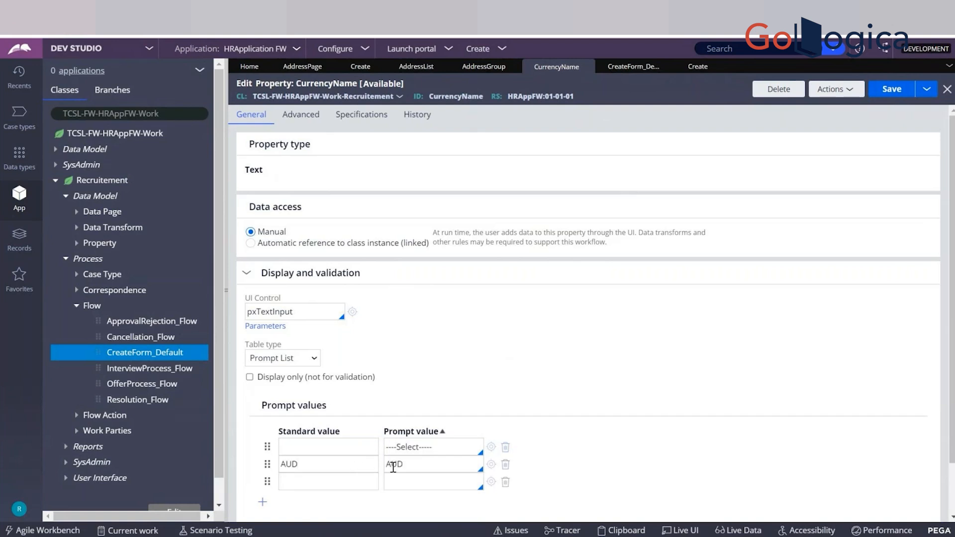
pyautogui.write('INR')
pyautogui.press('Tab')
pyautogui.write('INR')
# Add a fourth prompt list row with USD as both standard and prompt value, and save the CurrencyName property.
pyautogui.click(262, 503)
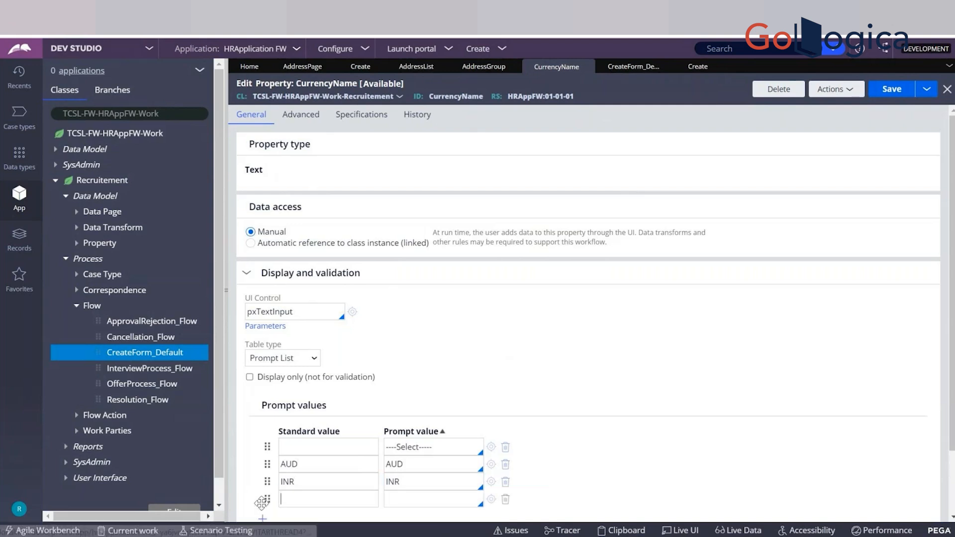
pyautogui.write('USD')
pyautogui.press('Tab')
pyautogui.write('USD')
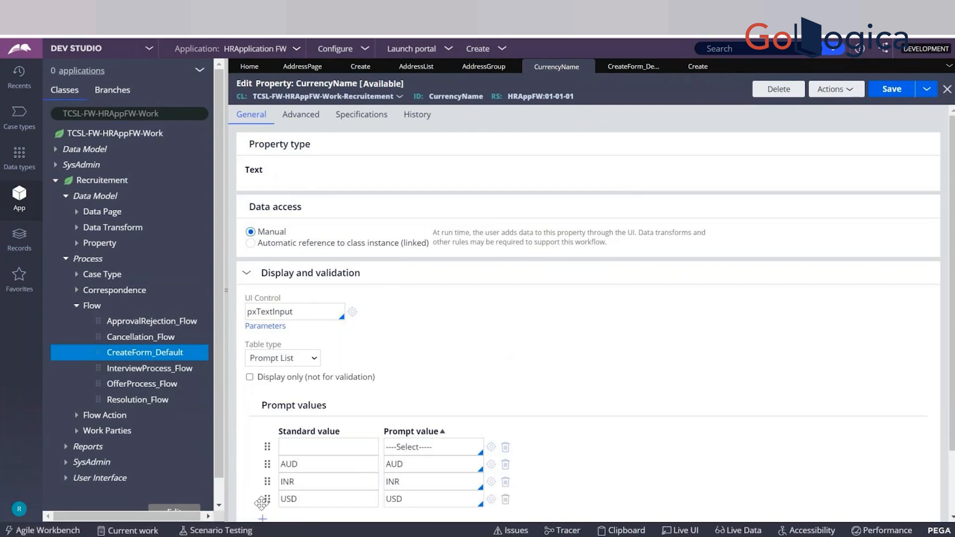
pyautogui.hotkey('ctrl', 's')
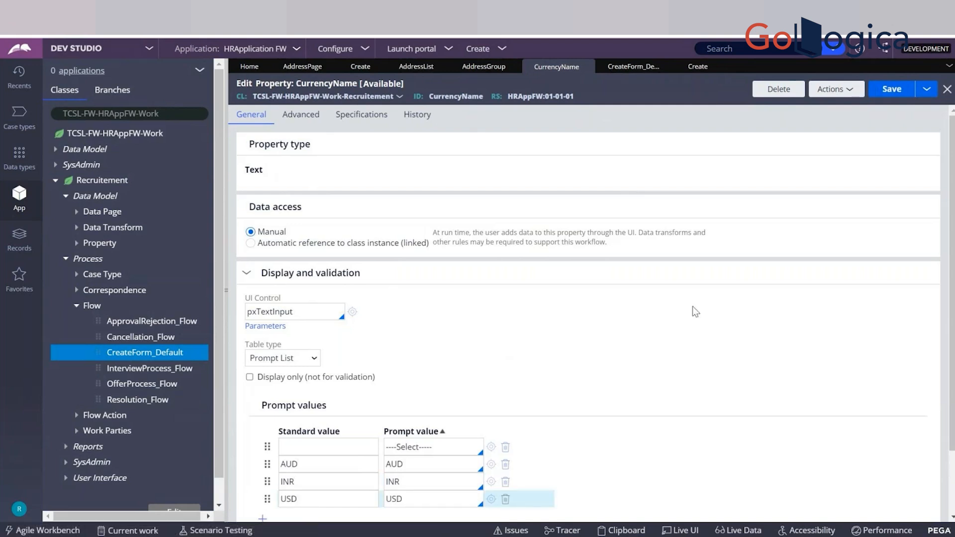
pyautogui.click(896, 97)
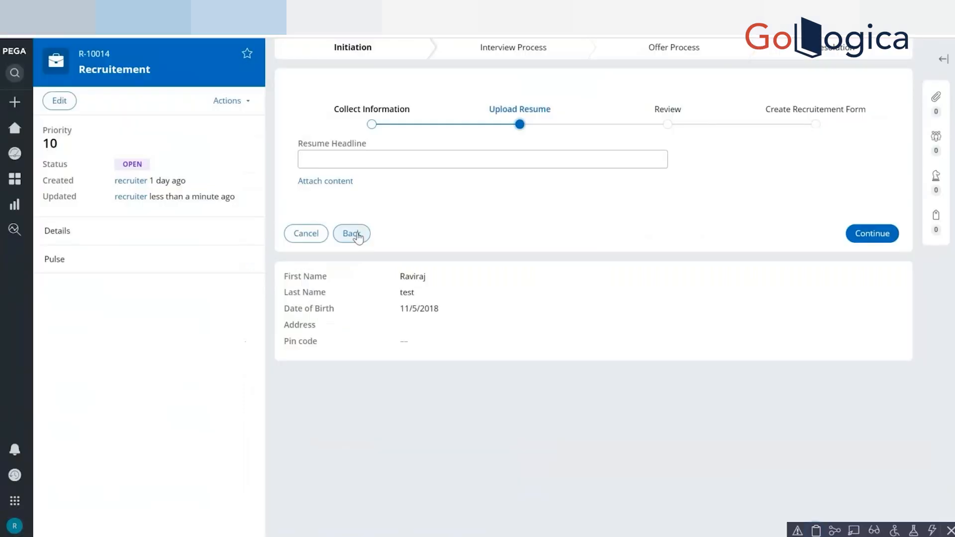
# Go back to the case's Collect Information step and test CurrencyName by choosing AUD and then ----Select-----.
pyautogui.click(358, 236)
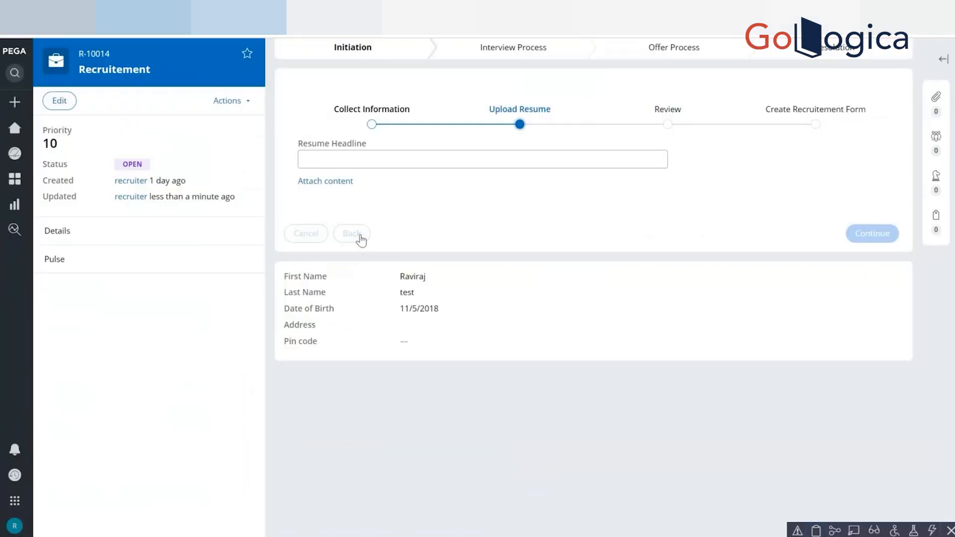
pyautogui.click(365, 265)
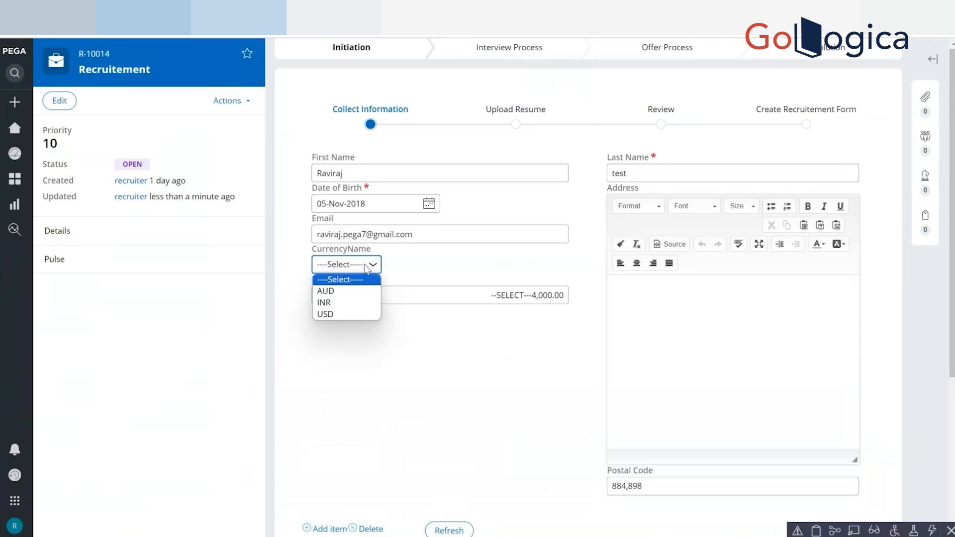
pyautogui.click(348, 292)
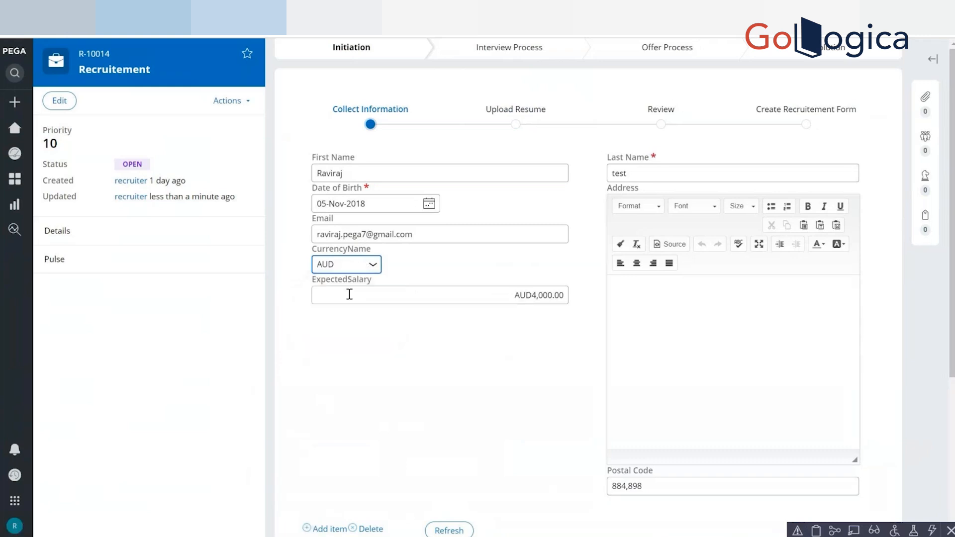
pyautogui.click(356, 264)
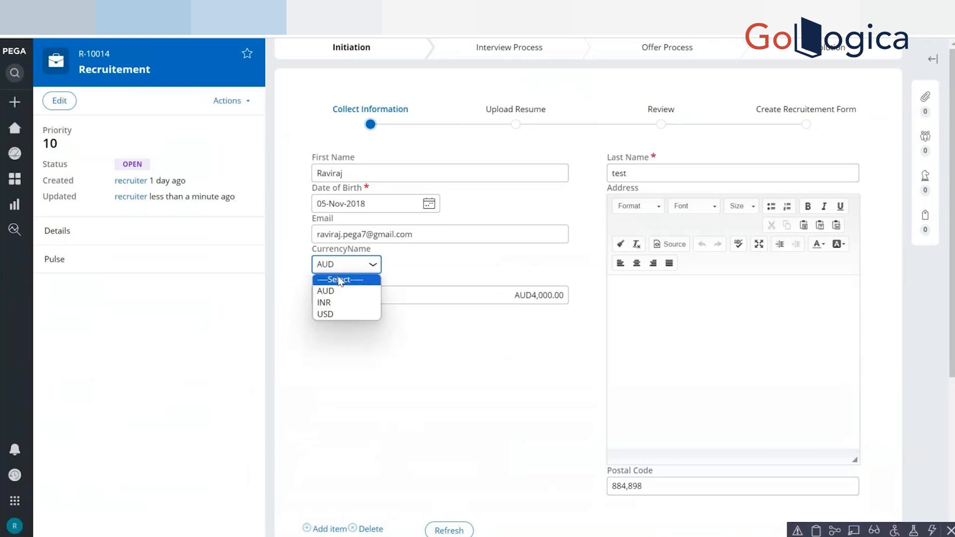
pyautogui.click(340, 280)
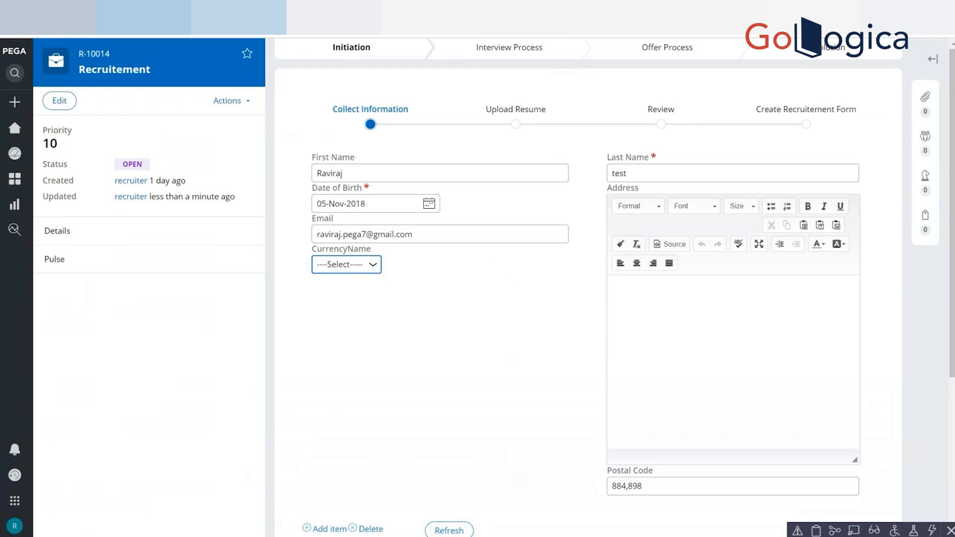
# Switch to Dev Studio and review the visibility condition in ExpectedSalary's cell properties in the Collect Information section.
pyautogui.hotkey('alt', 'Tab')
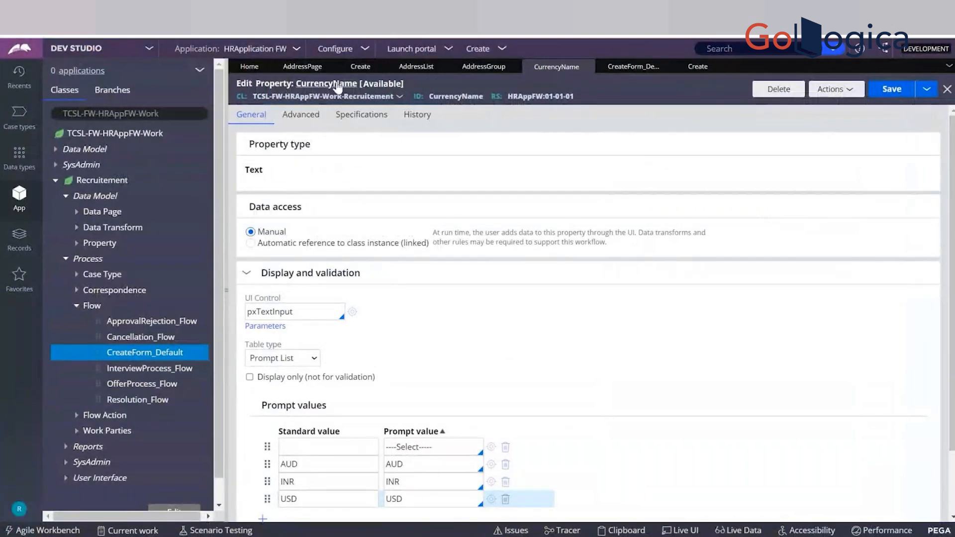
pyautogui.click(364, 70)
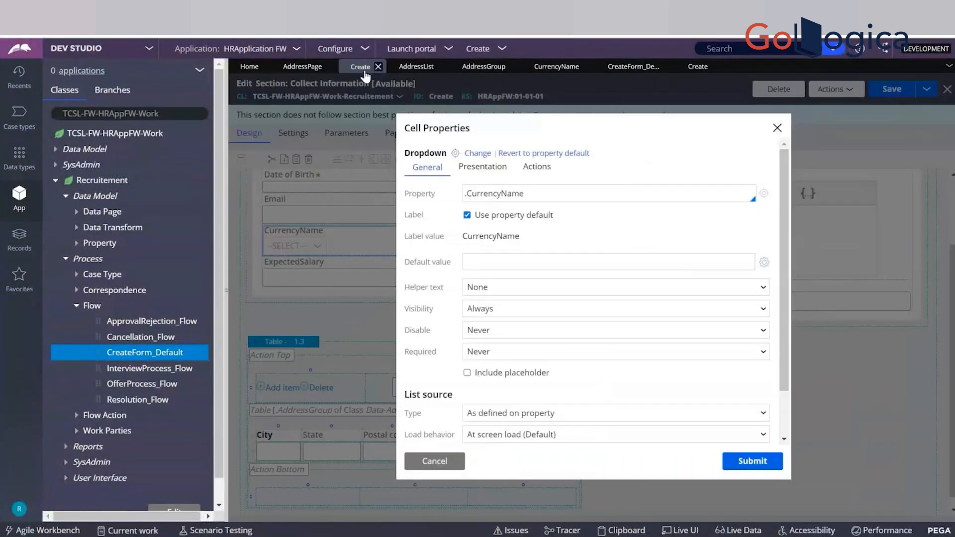
pyautogui.click(436, 461)
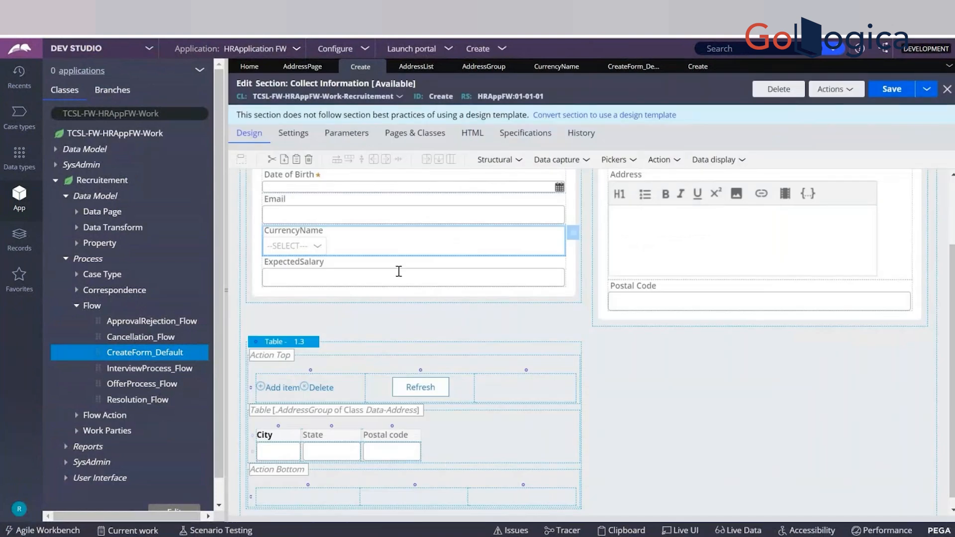
pyautogui.doubleClick(399, 271)
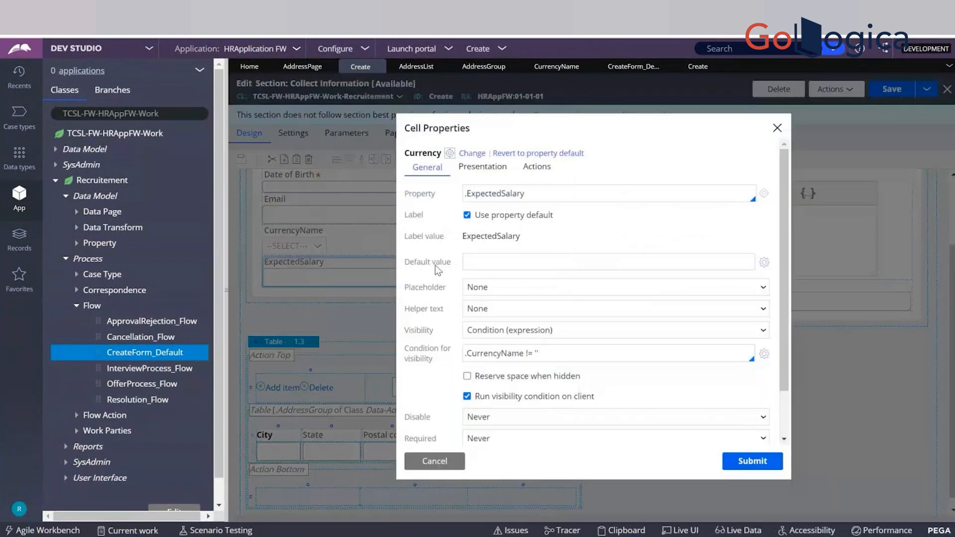
pyautogui.tripleClick(555, 358)
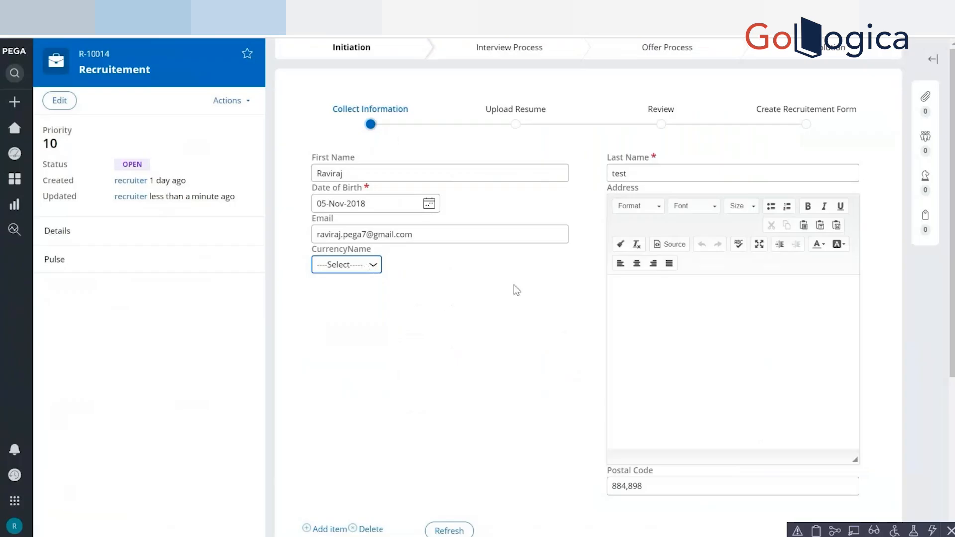
# Test the ExpectedSalary condition by choosing AUD as the case's CurrencyName, and close the field's cell properties in Dev Studio without changes.
pyautogui.click(349, 265)
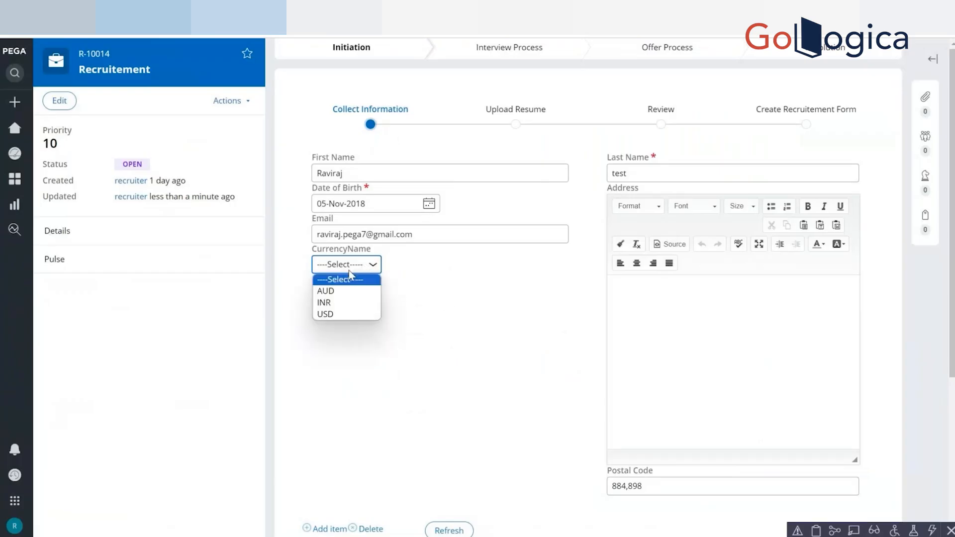
pyautogui.click(338, 295)
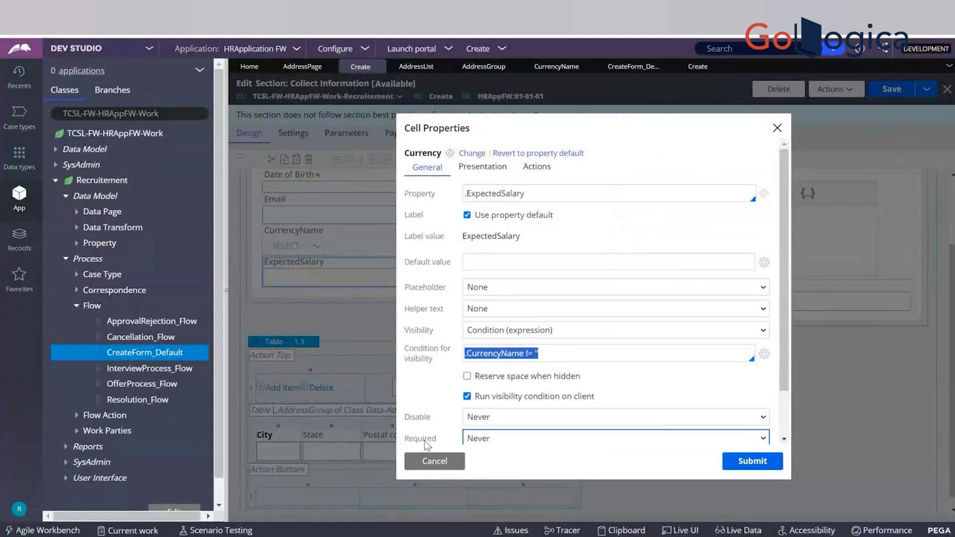
pyautogui.click(431, 463)
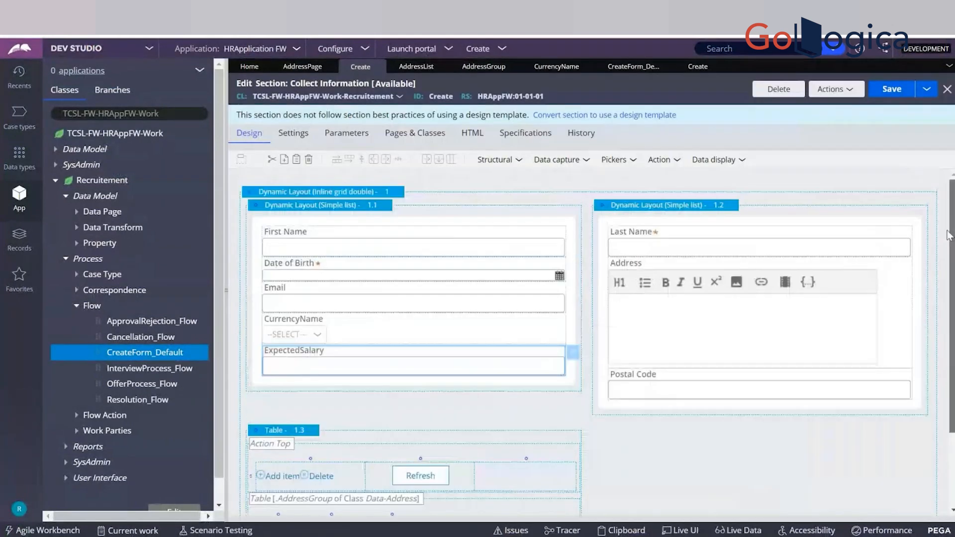
# Set the visibility of dynamic layout 1.2, holding Last Name, Address and Postal Code, to Condition (expression) with the property .CurrencyName.
pyautogui.click(699, 208)
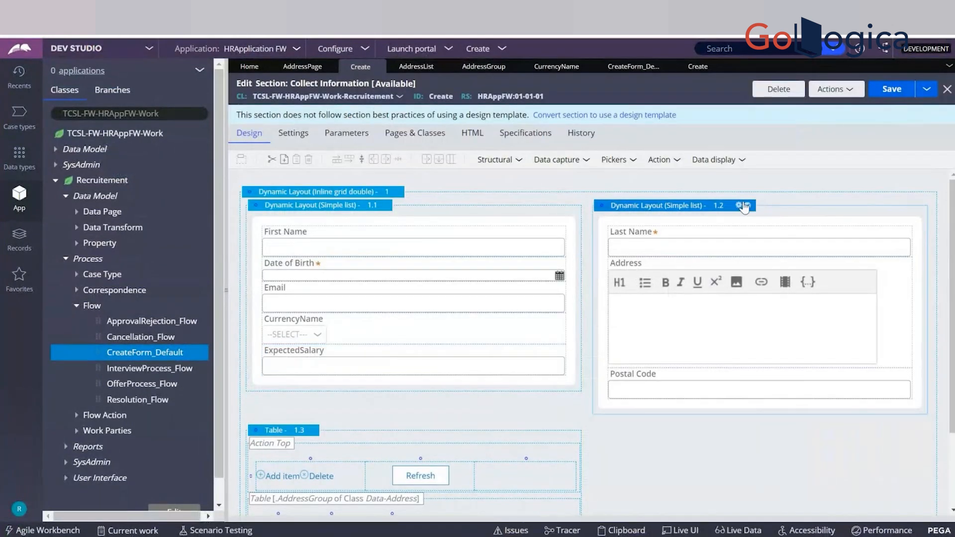
pyautogui.click(738, 206)
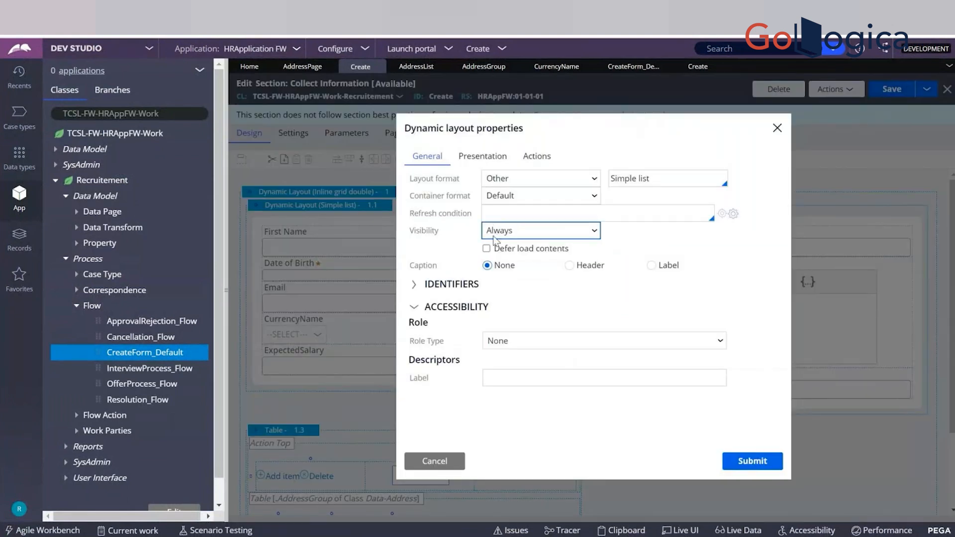
pyautogui.doubleClick(420, 233)
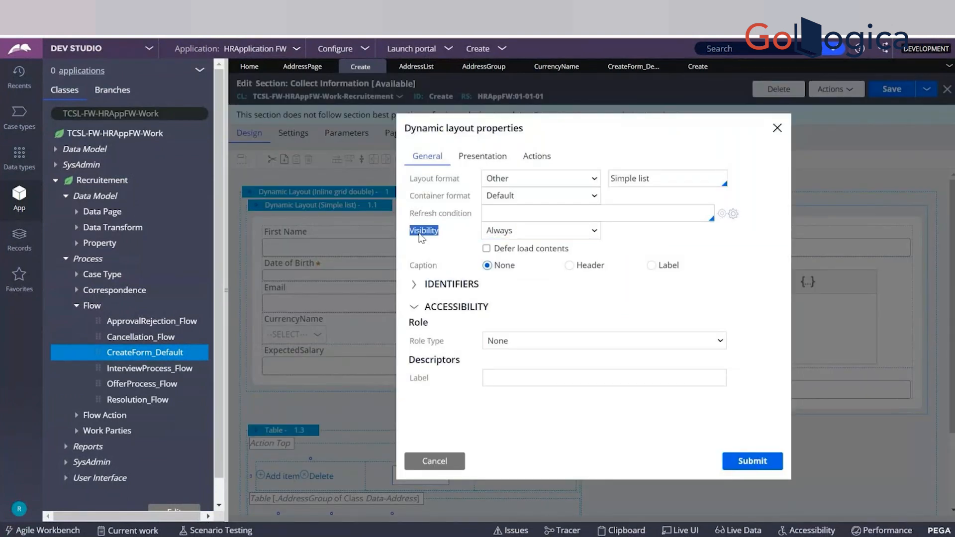
pyautogui.click(539, 230)
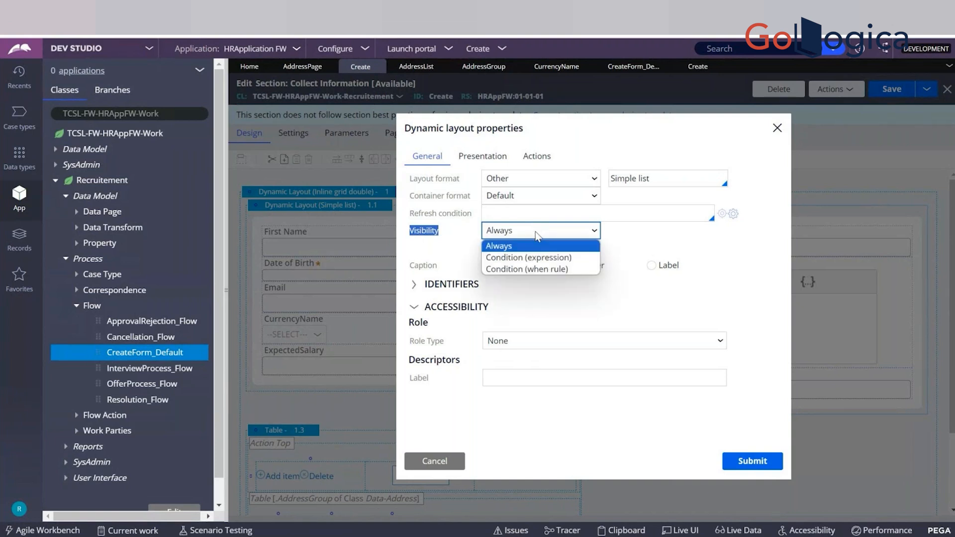
pyautogui.click(529, 258)
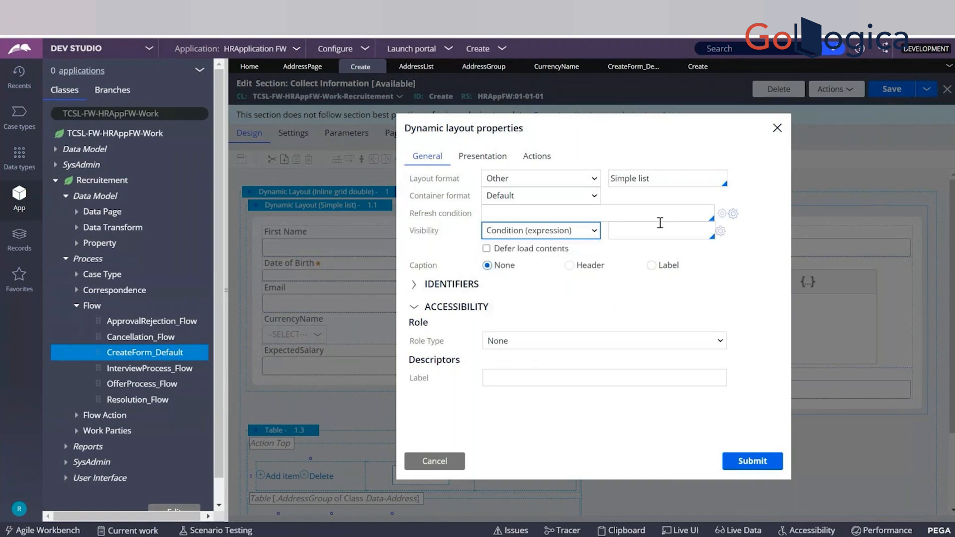
pyautogui.click(644, 234)
pyautogui.write('.')
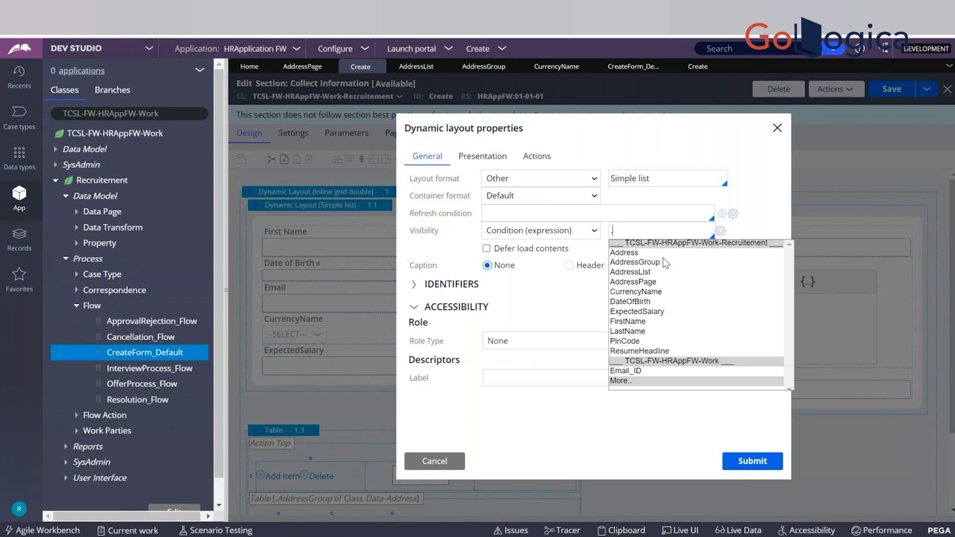
pyautogui.write('Curr')
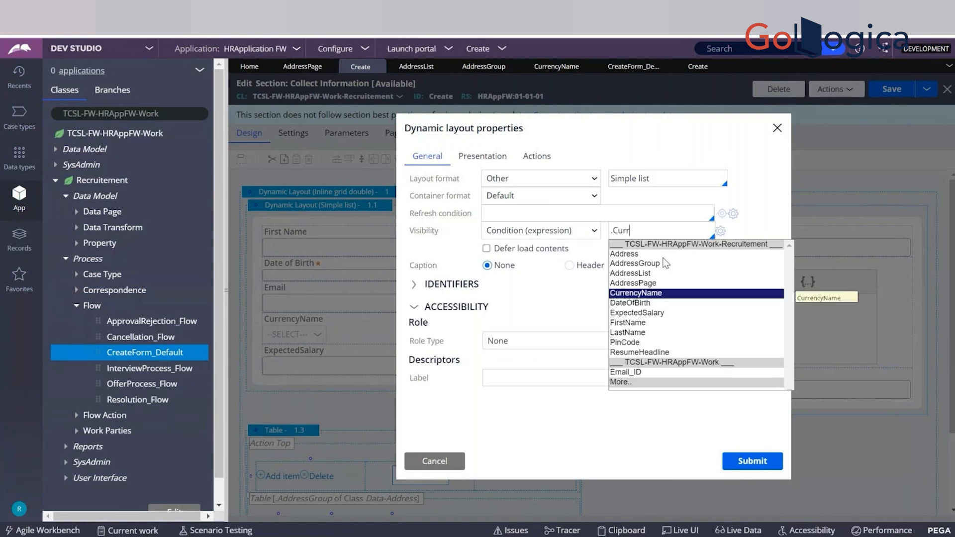
pyautogui.press('Return')
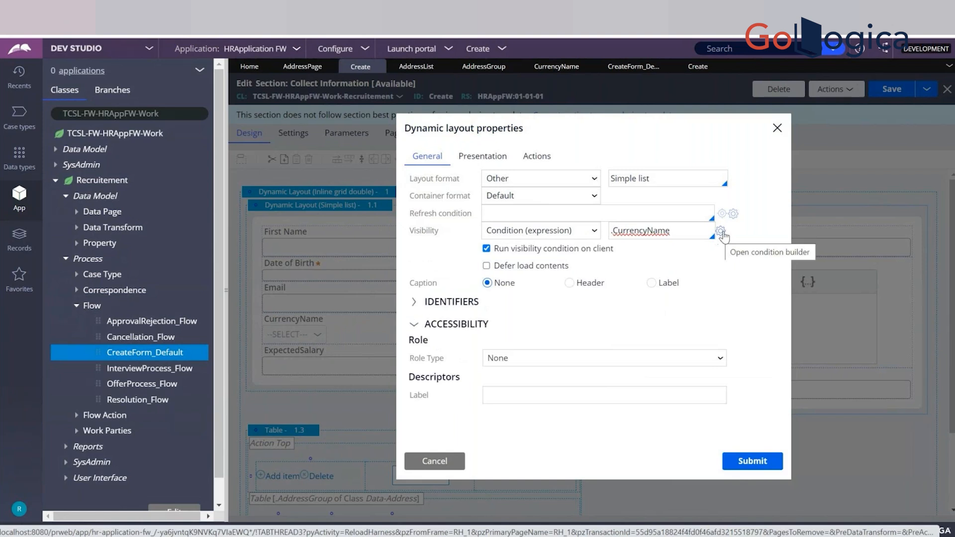
# Complete the layout's visibility condition as .CurrencyName != "" in the condition builder, submit the layout properties and save the section.
pyautogui.click(720, 232)
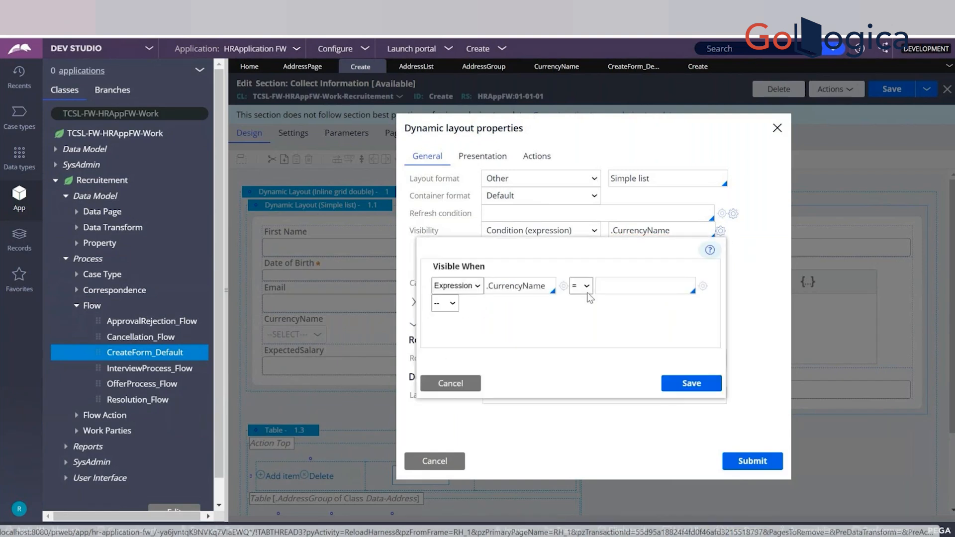
pyautogui.click(580, 286)
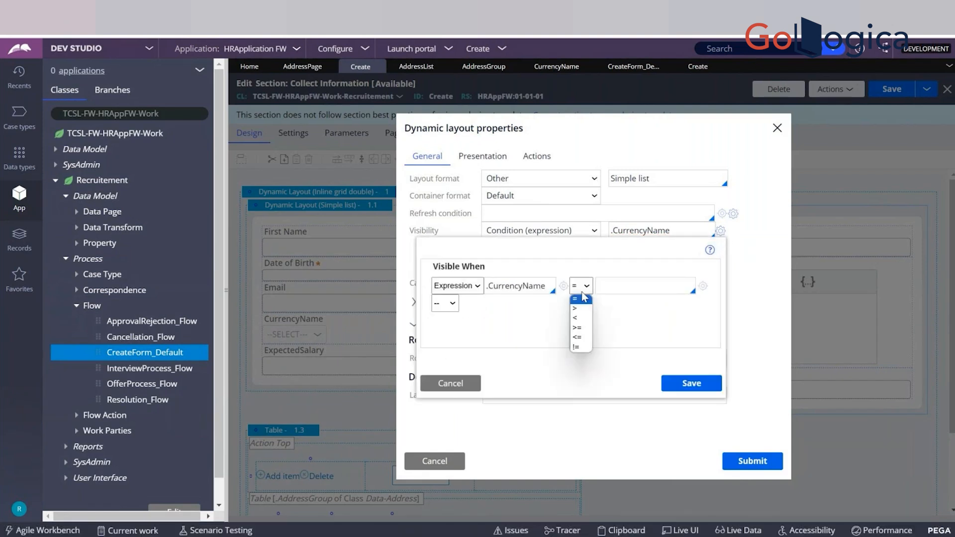
pyautogui.click(577, 347)
pyautogui.click(622, 286)
pyautogui.write('""')
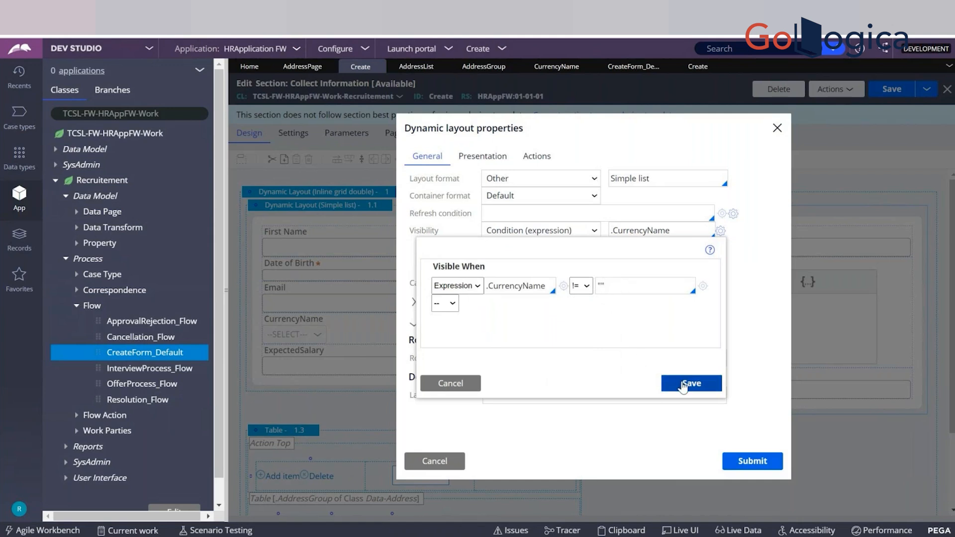
pyautogui.click(683, 384)
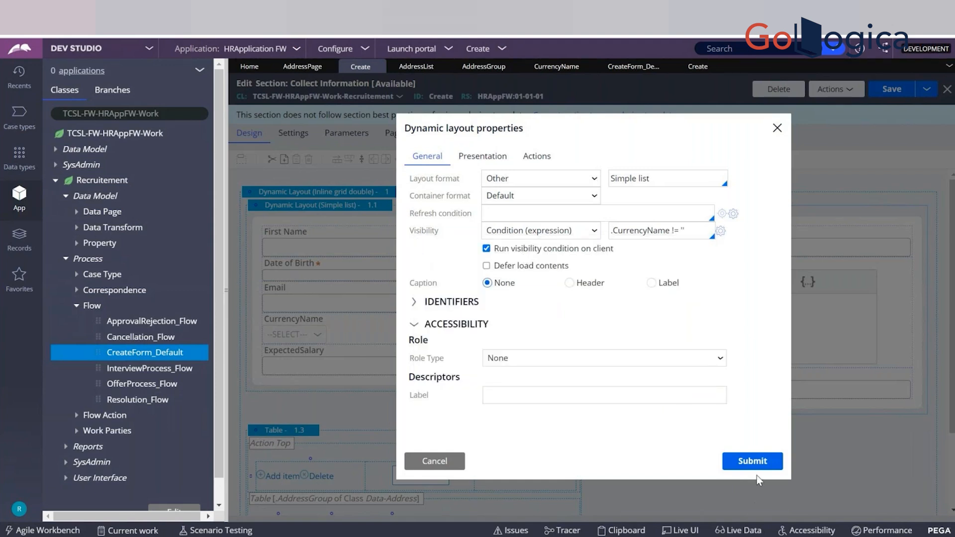
pyautogui.click(753, 461)
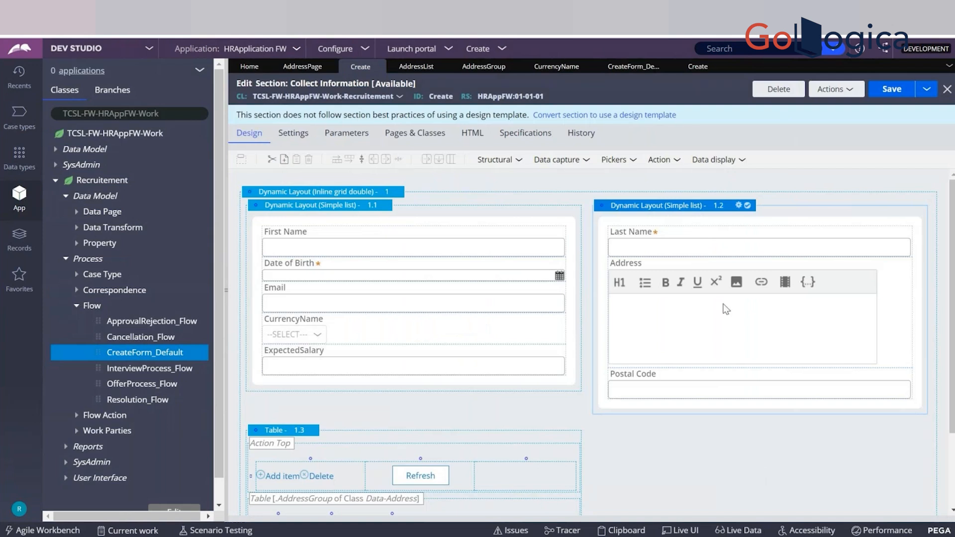
pyautogui.click(902, 93)
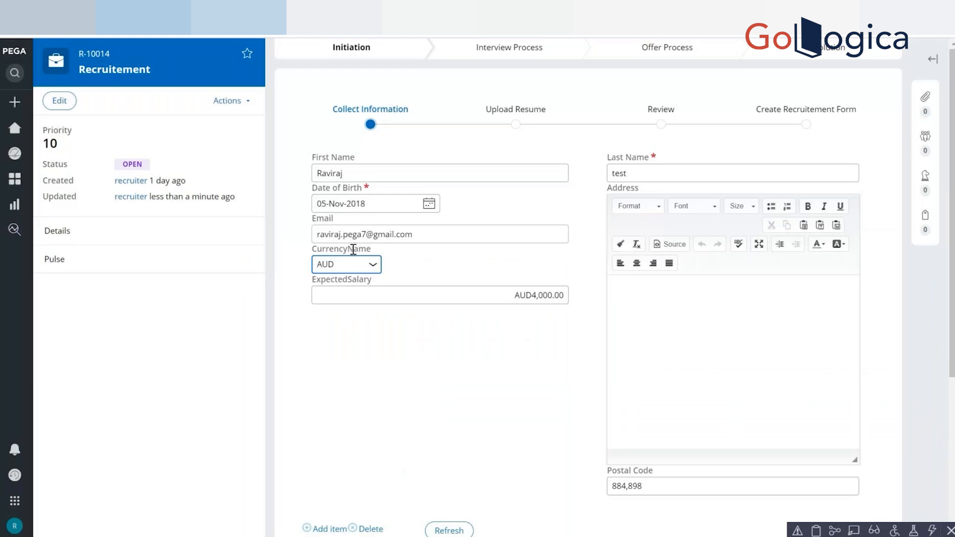
# Test the layout's visibility in the case by setting CurrencyName to ----Select----- and back to AUD.
pyautogui.click(348, 264)
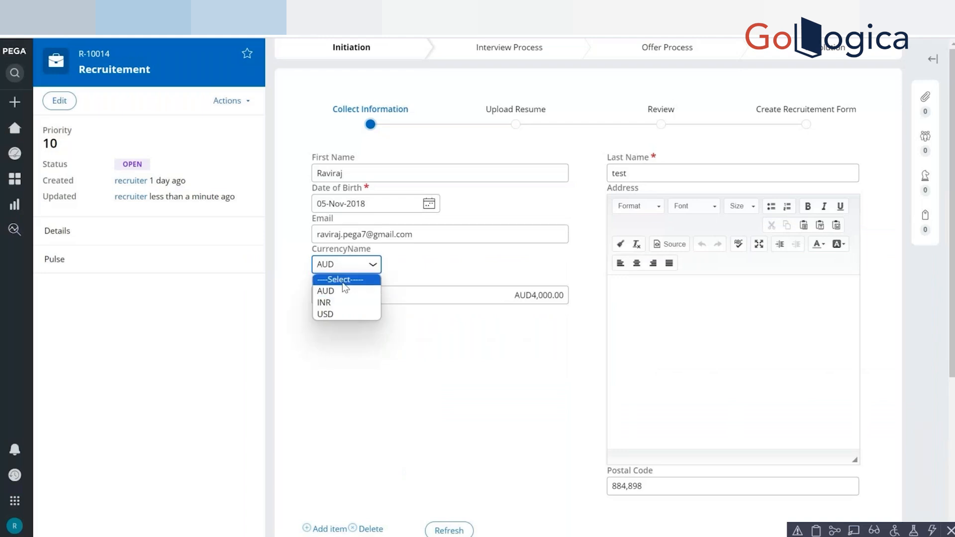
pyautogui.click(342, 277)
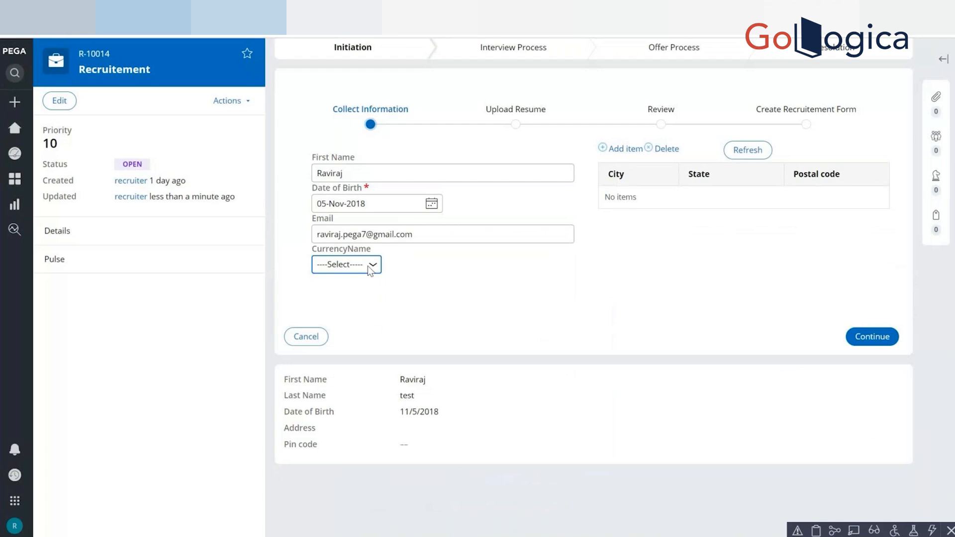
pyautogui.click(370, 269)
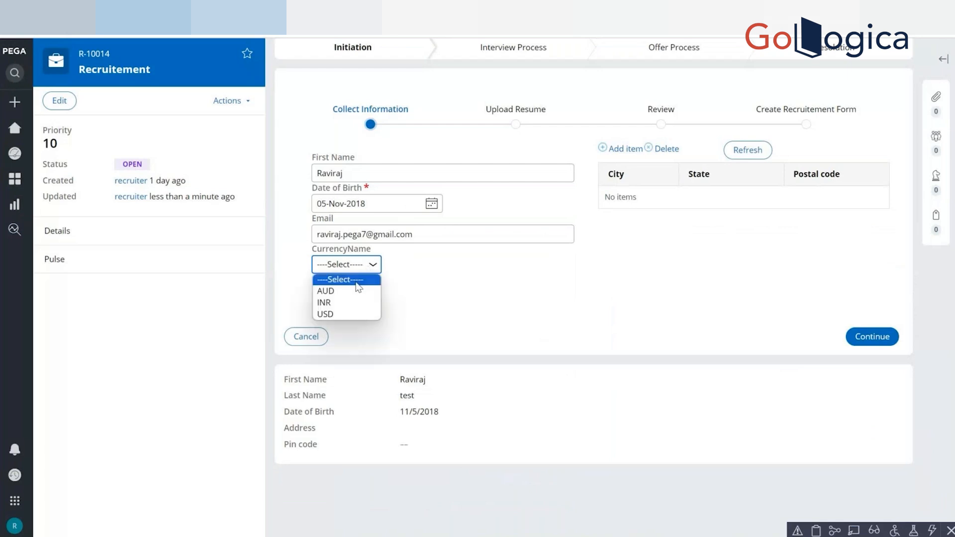
pyautogui.click(351, 292)
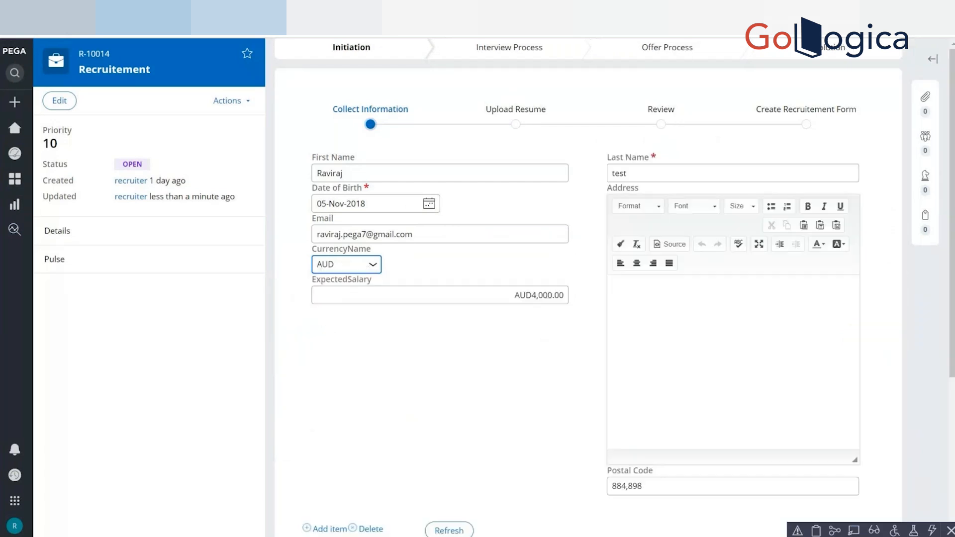
# Return to the section in Dev Studio, choose Always for Required in the Date of Birth cell properties, and submit them.
pyautogui.hotkey('alt', 'Tab')
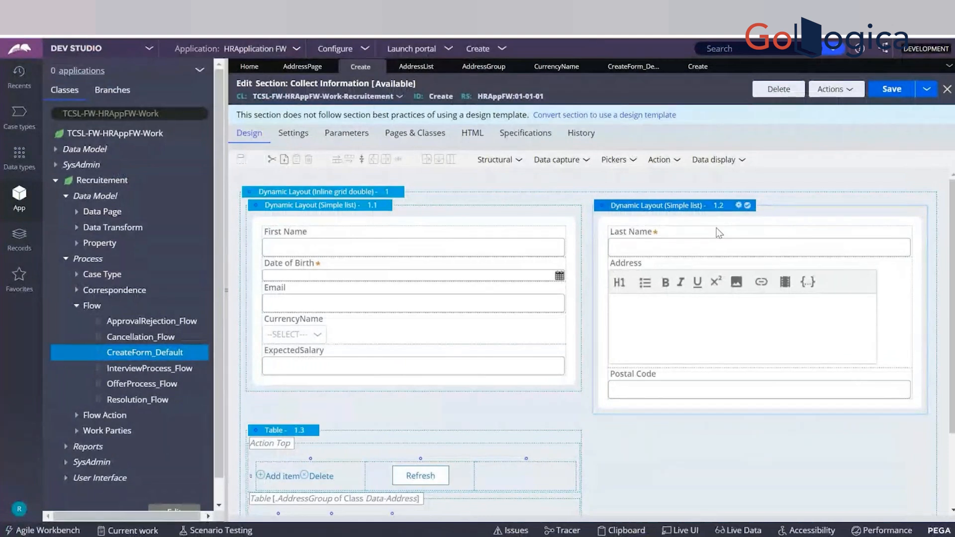
pyautogui.click(473, 337)
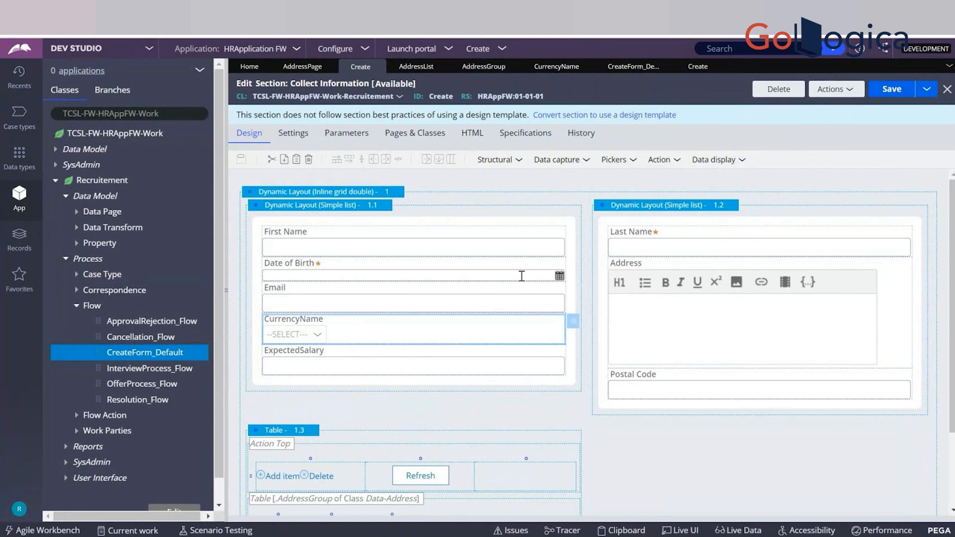
pyautogui.click(522, 276)
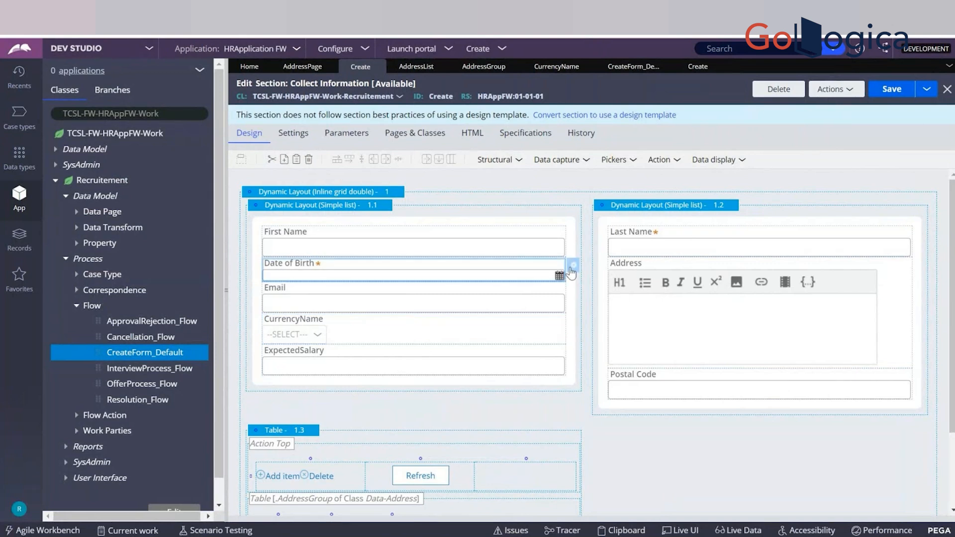
pyautogui.click(573, 265)
pyautogui.click(423, 396)
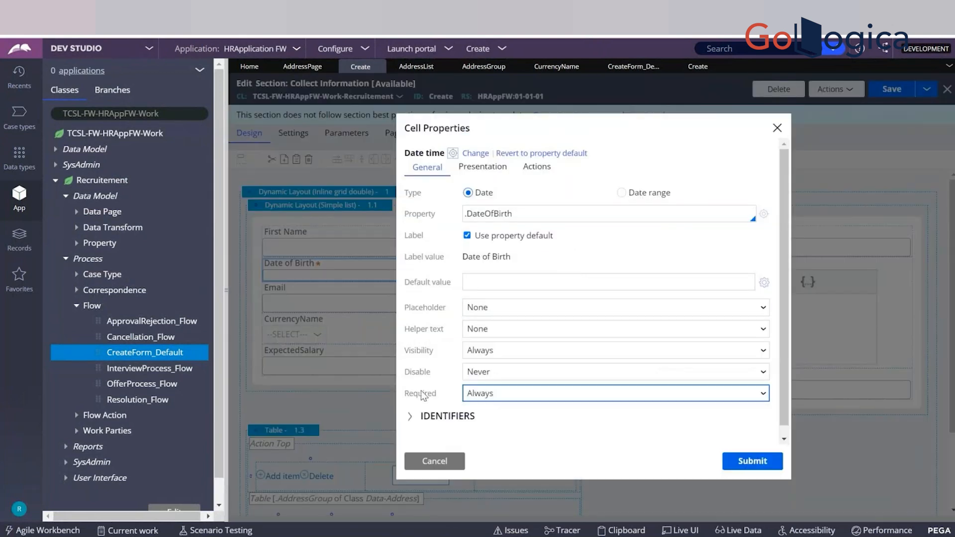
pyautogui.doubleClick(416, 397)
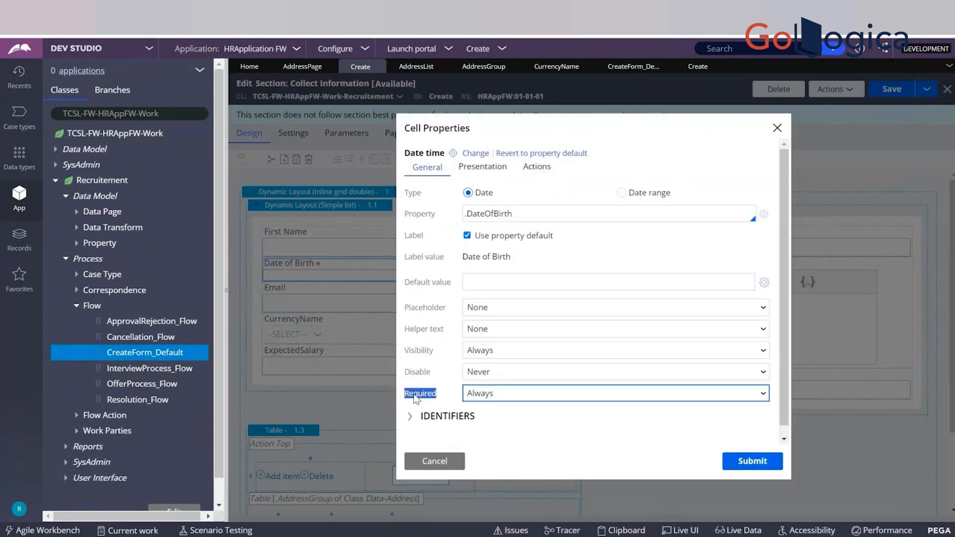
pyautogui.click(475, 395)
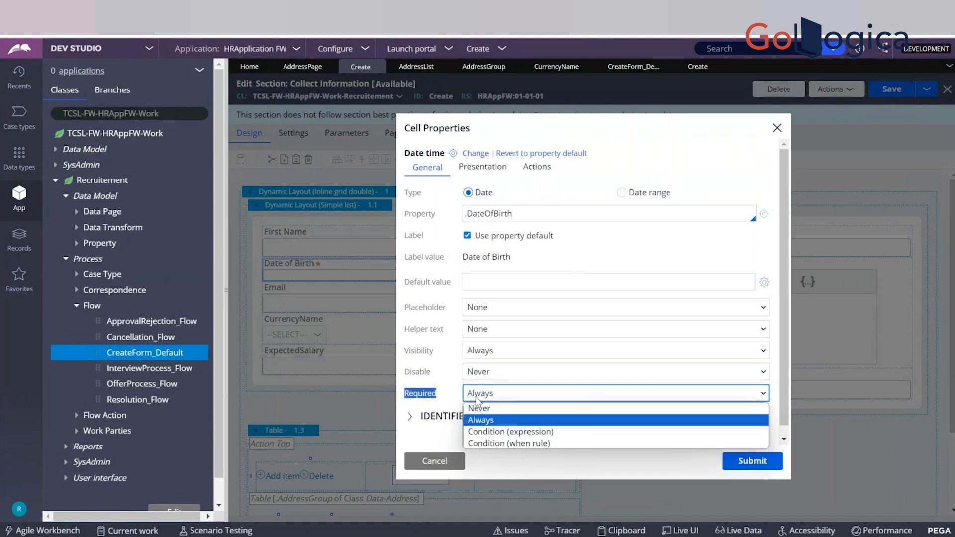
pyautogui.click(481, 423)
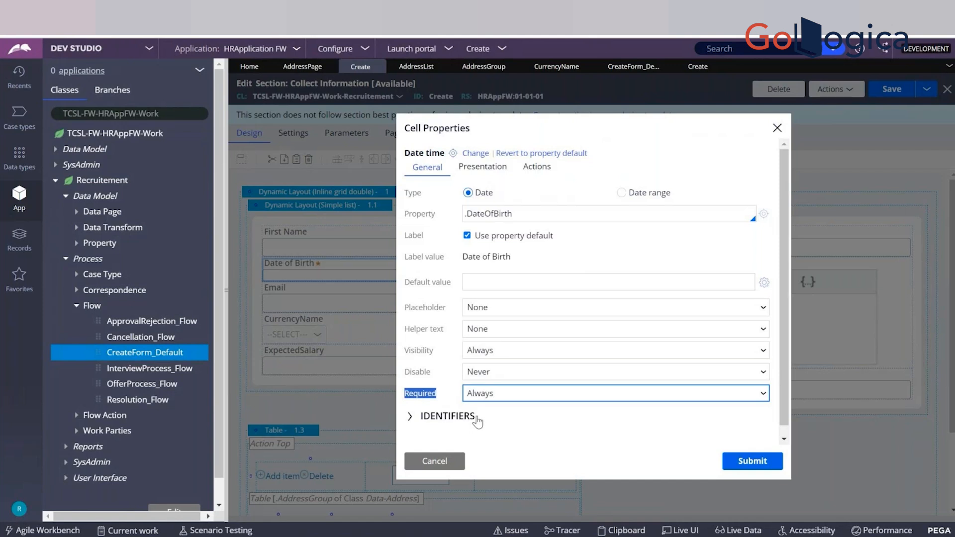
pyautogui.click(742, 470)
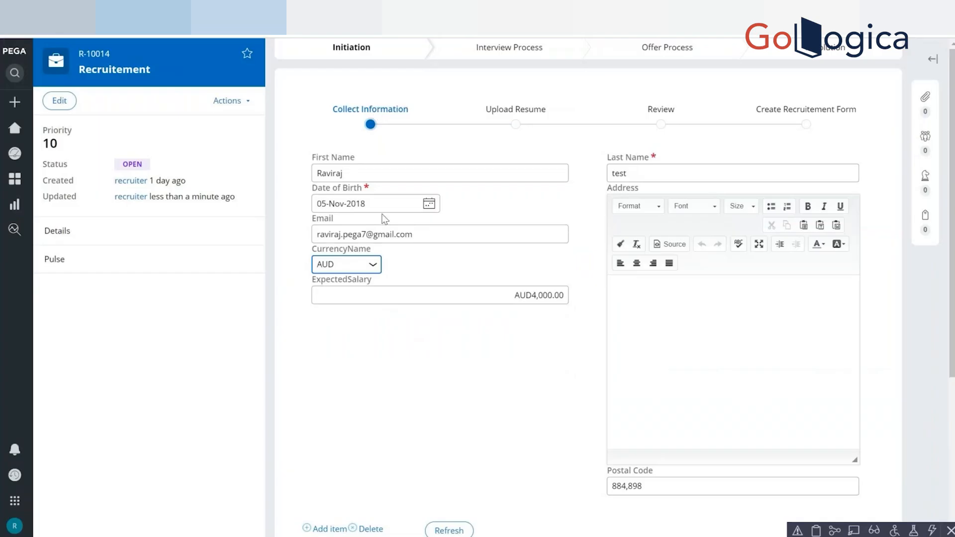
# Test the required Date of Birth field in the Recruitement case by clearing its value and leaving the field, and check its validation message.
pyautogui.click(383, 209)
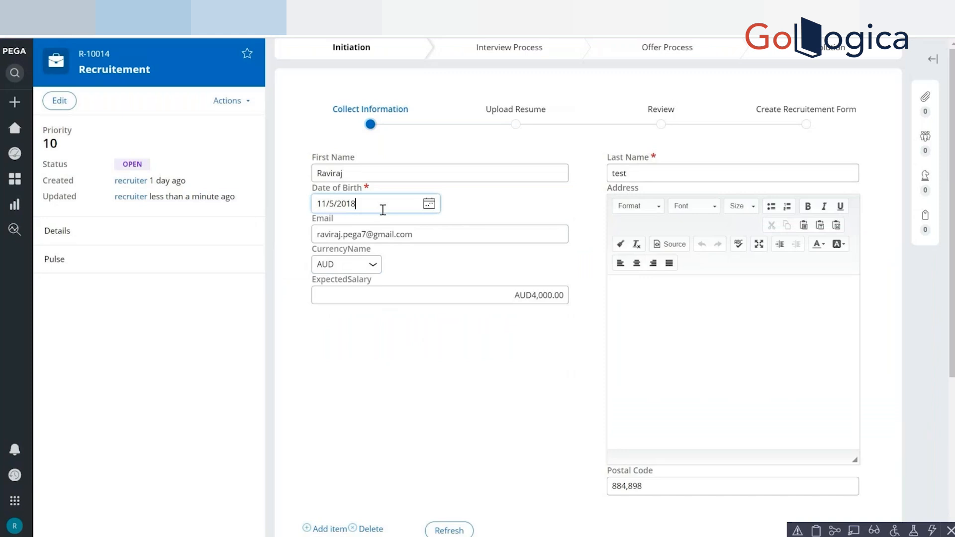
pyautogui.hotkey('ctrl', 'a')
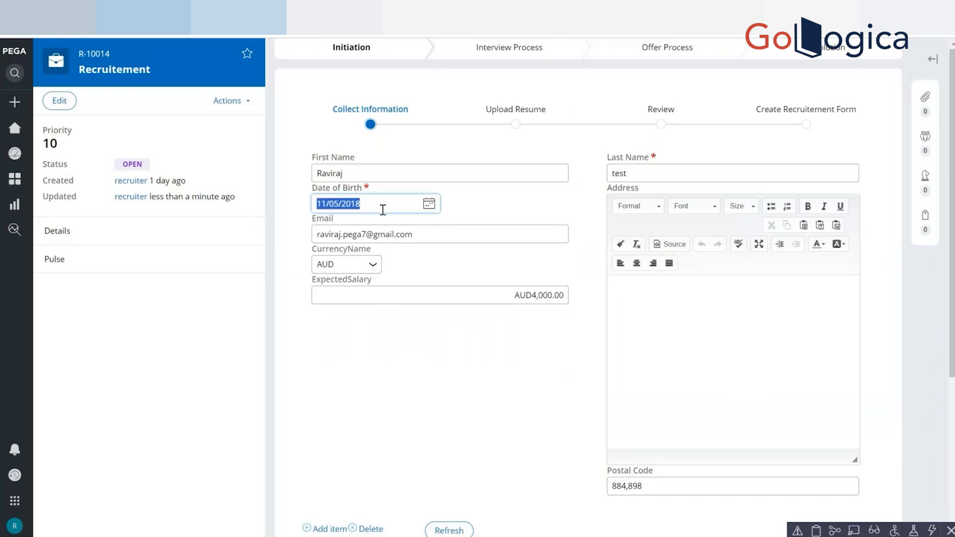
pyautogui.press('BackSpace')
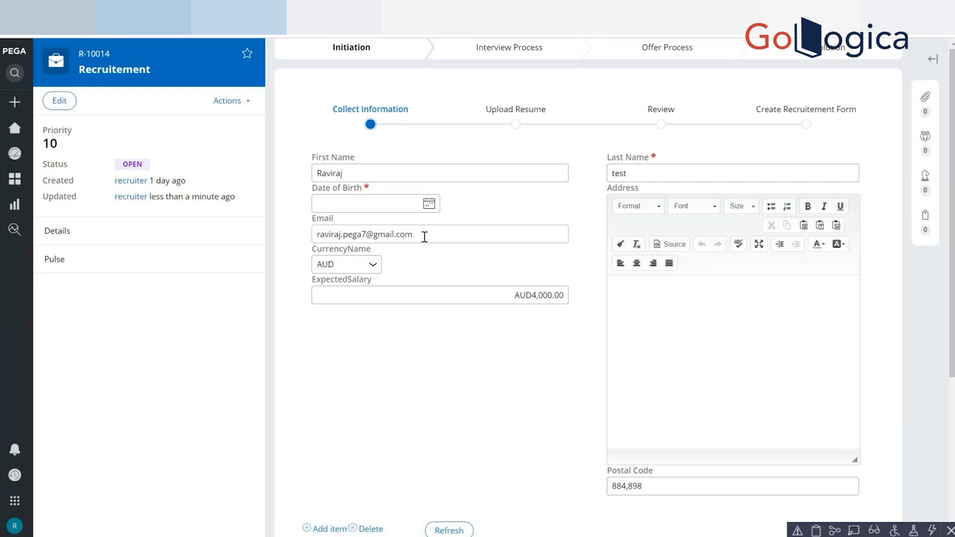
pyautogui.press('Tab')
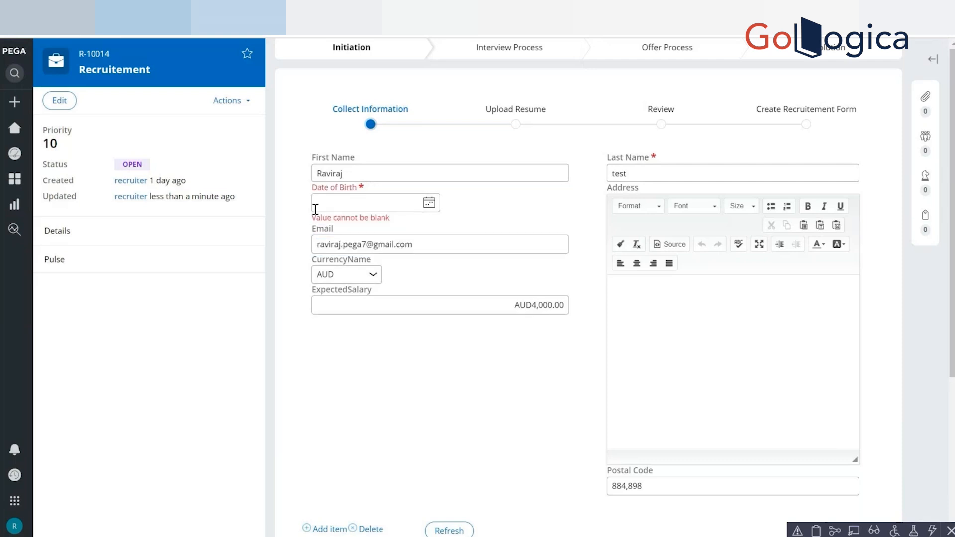
pyautogui.moveTo(312, 218); pyautogui.dragTo(389, 221)
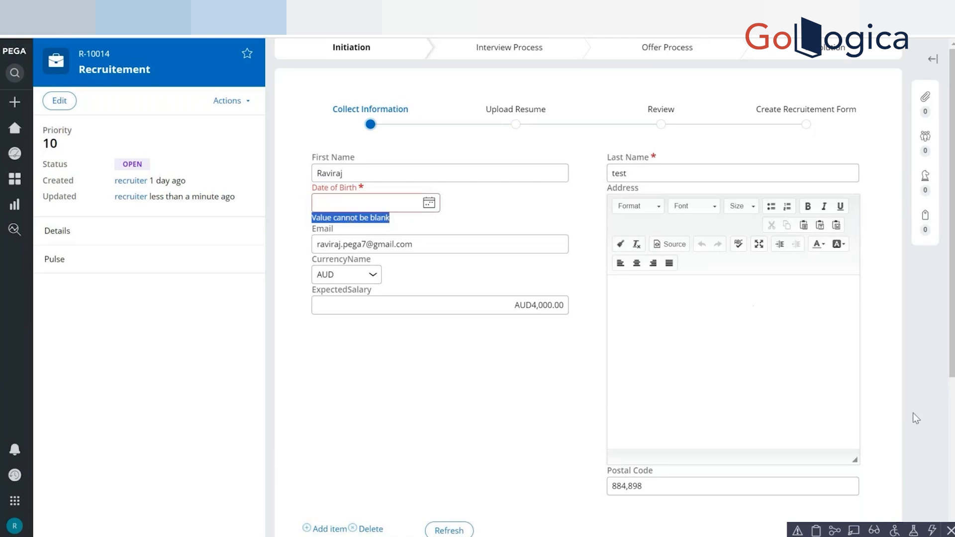
pyautogui.scroll(-4, 912, 412)
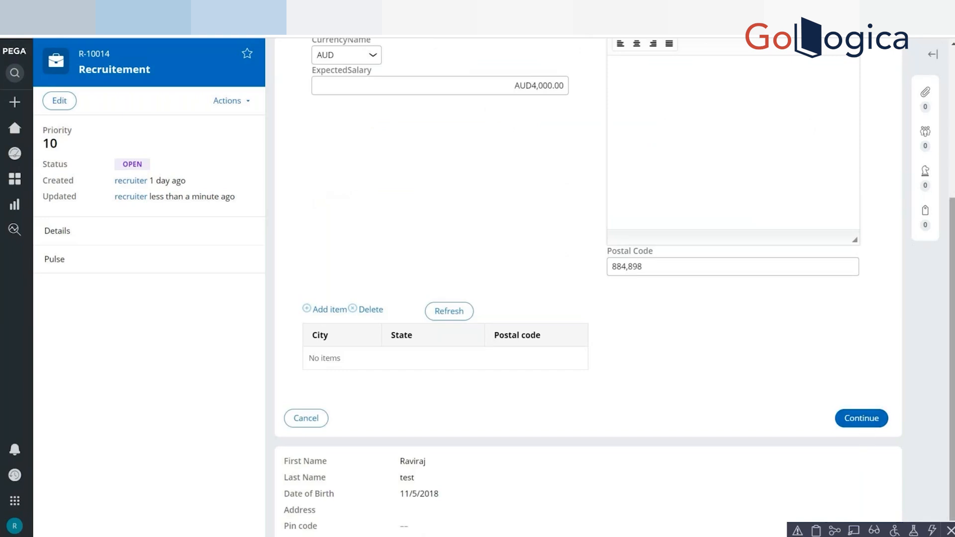
pyautogui.scroll(5, 587, 279)
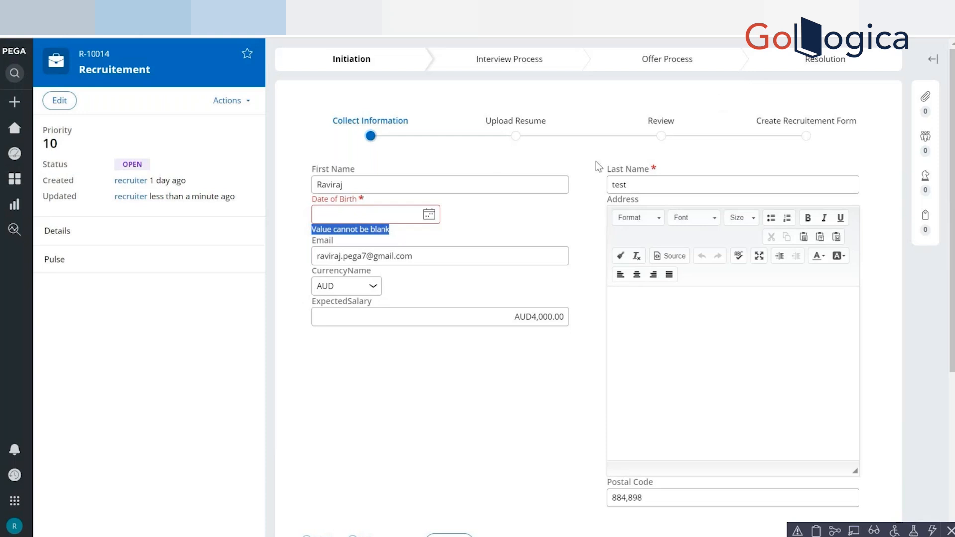
# Clear the Last Name value in the case form and leave the field to test its required validation.
pyautogui.doubleClick(625, 185)
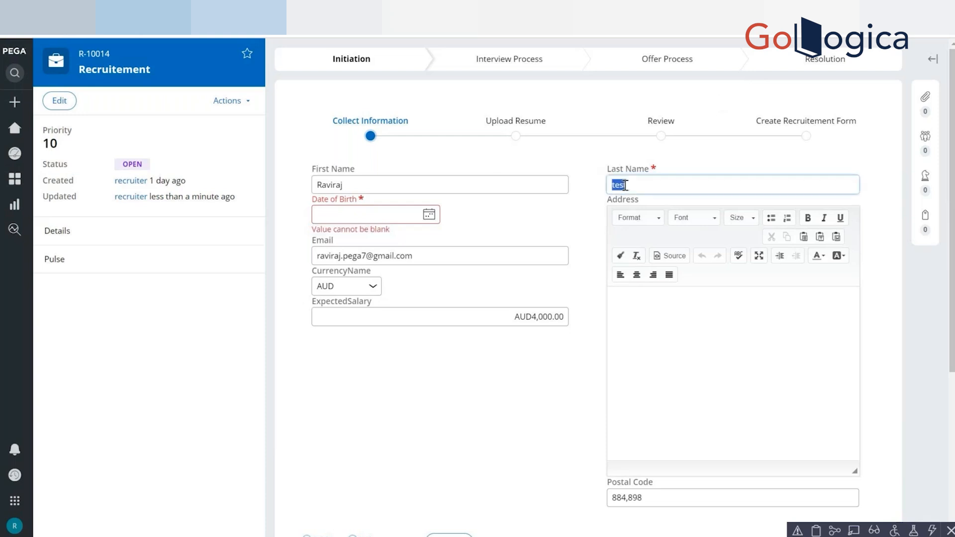
pyautogui.press('BackSpace')
pyautogui.press('Tab')
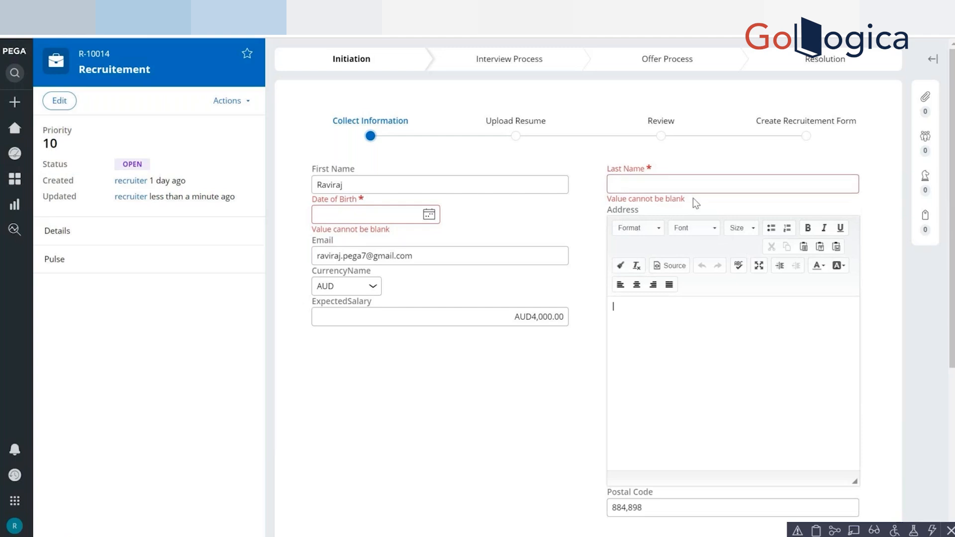
pyautogui.moveTo(952, 239); pyautogui.dragTo(952, 401)
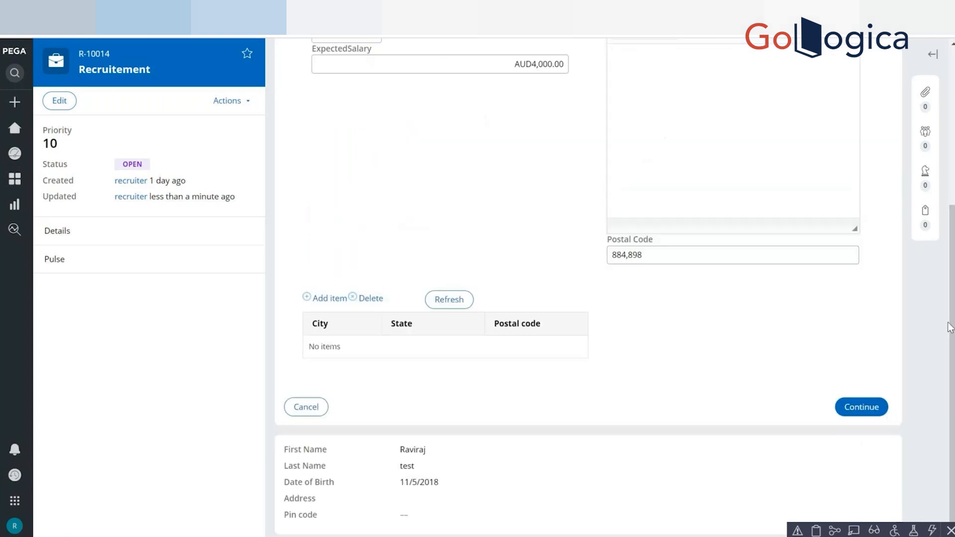
pyautogui.click(952, 129)
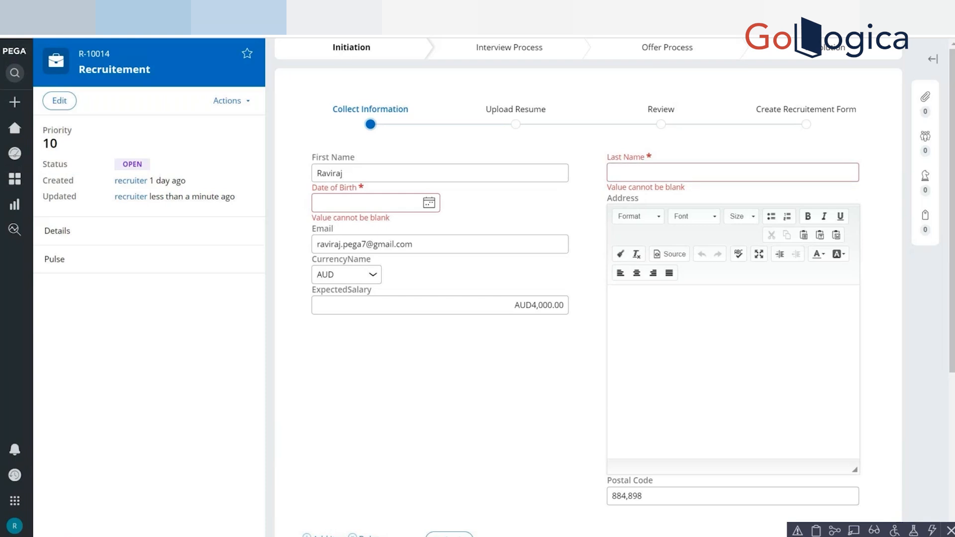
# Back in the Dev Studio section, review the Date of Birth cell properties without changes and examine ExpectedSalary's "Run visibility condition on client" option.
pyautogui.hotkey('alt', 'Tab')
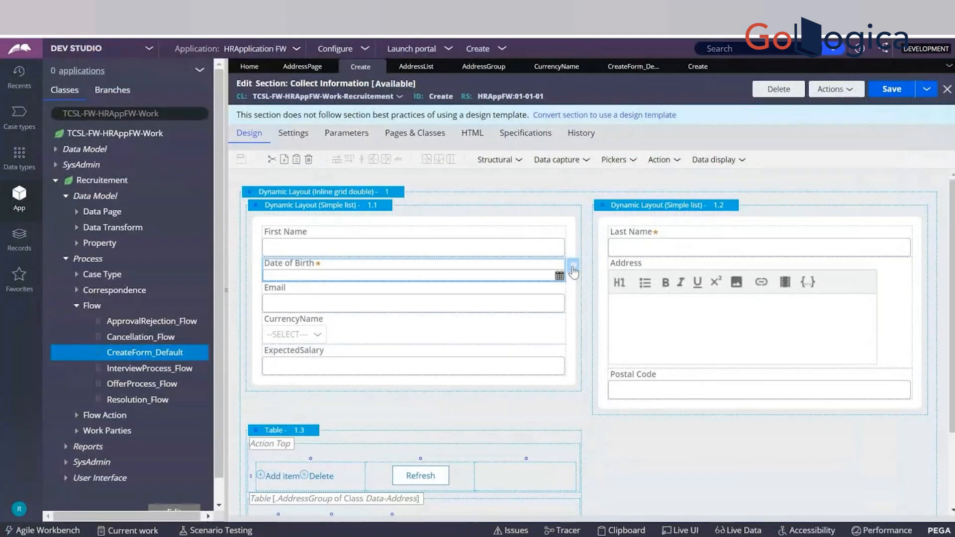
pyautogui.click(574, 267)
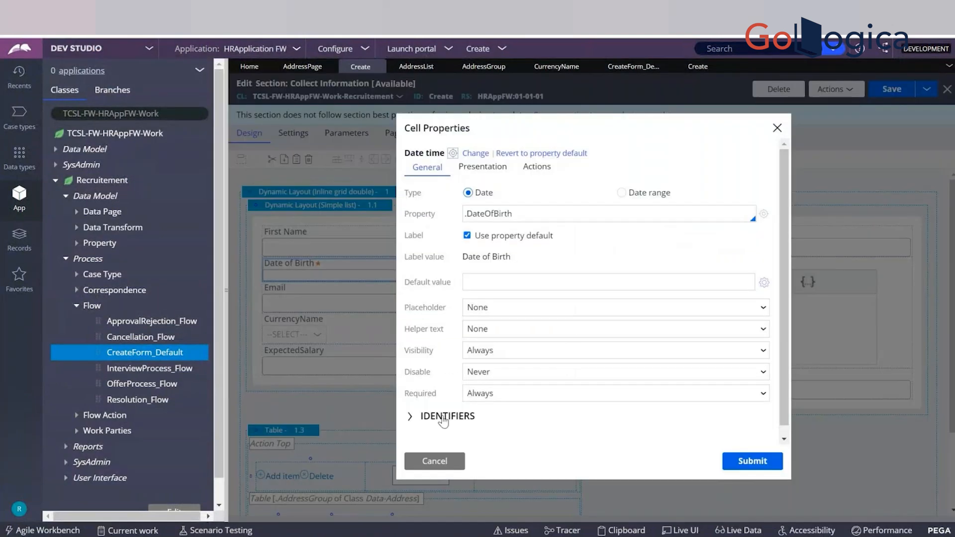
pyautogui.click(425, 467)
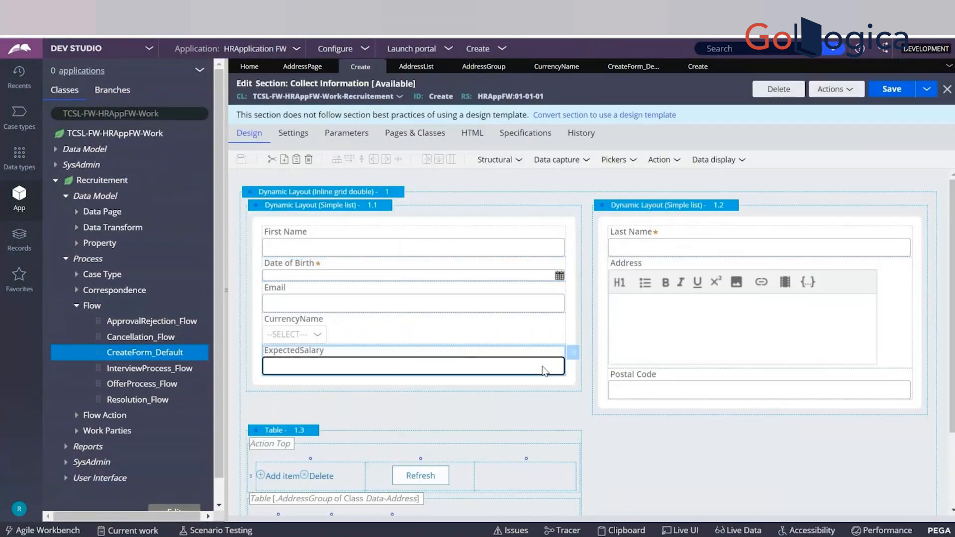
pyautogui.click(573, 353)
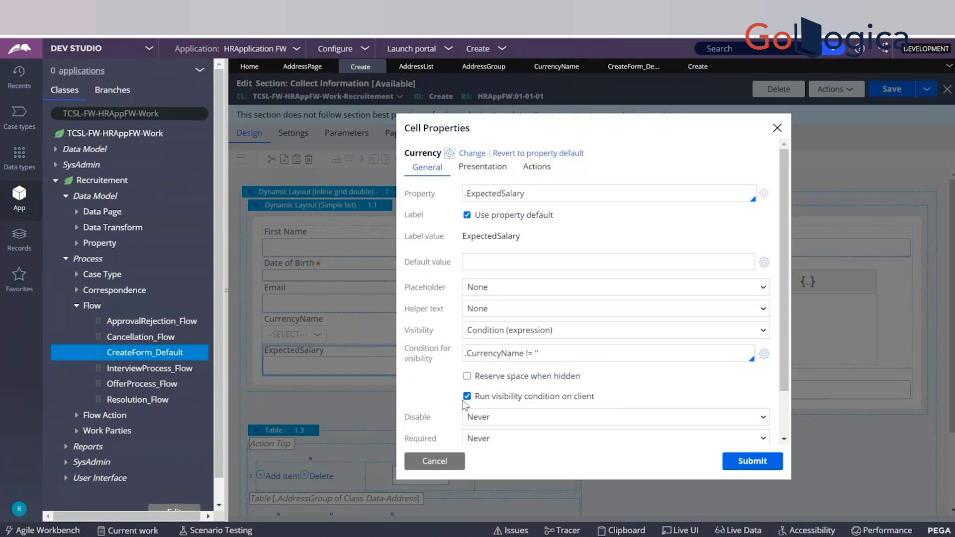
pyautogui.moveTo(470, 400); pyautogui.dragTo(595, 396)
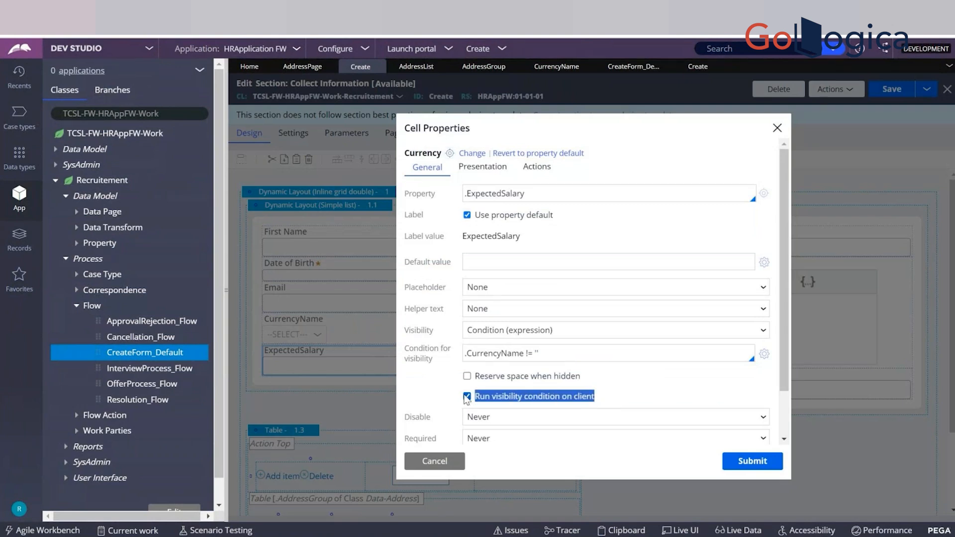
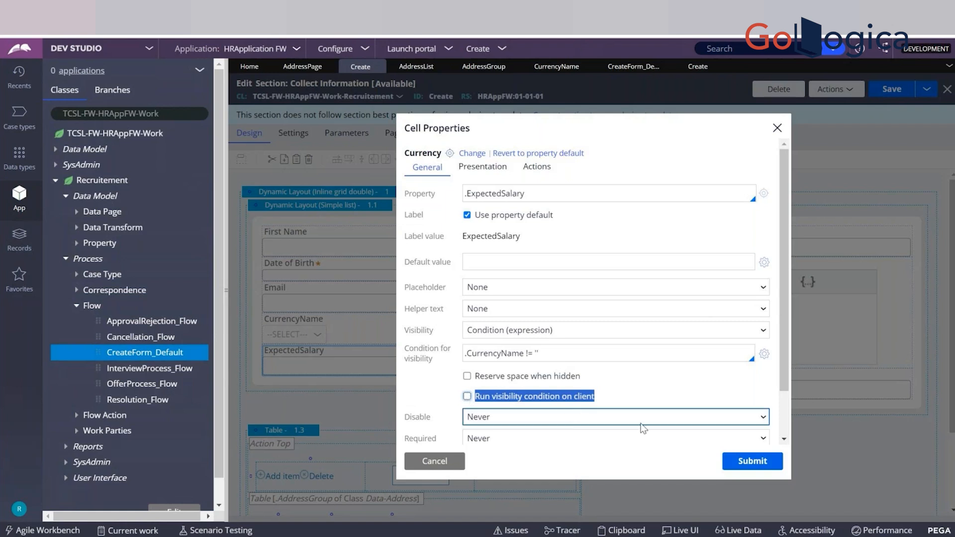
# Submit the ExpectedSalary cell properties, then delete the Refresh-This section action from the CurrencyName dropdown's Change event and submit.
pyautogui.click(754, 463)
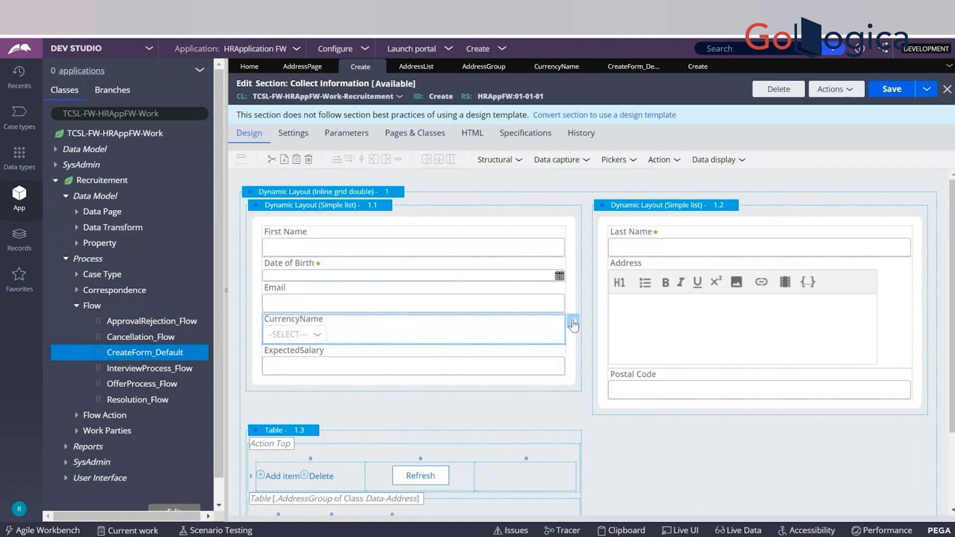
pyautogui.click(573, 324)
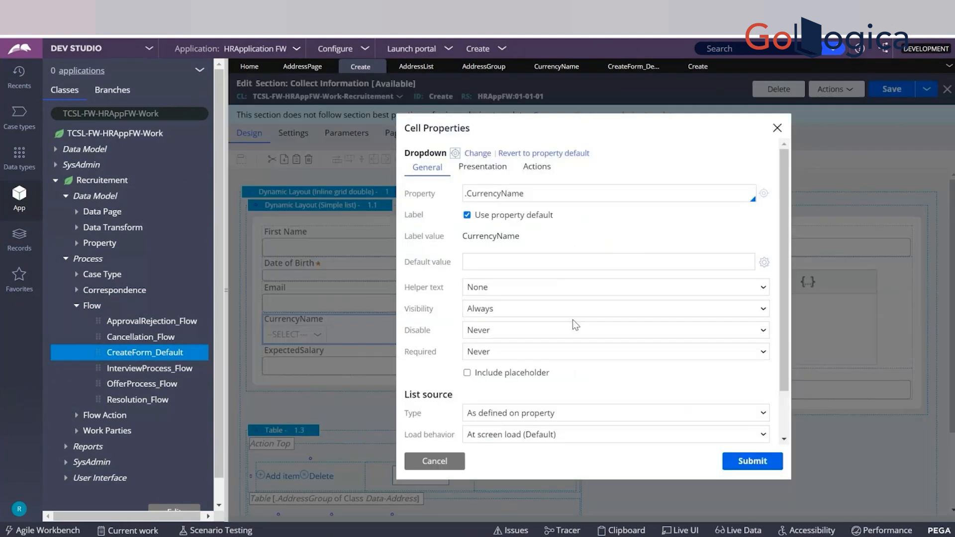
pyautogui.click(537, 167)
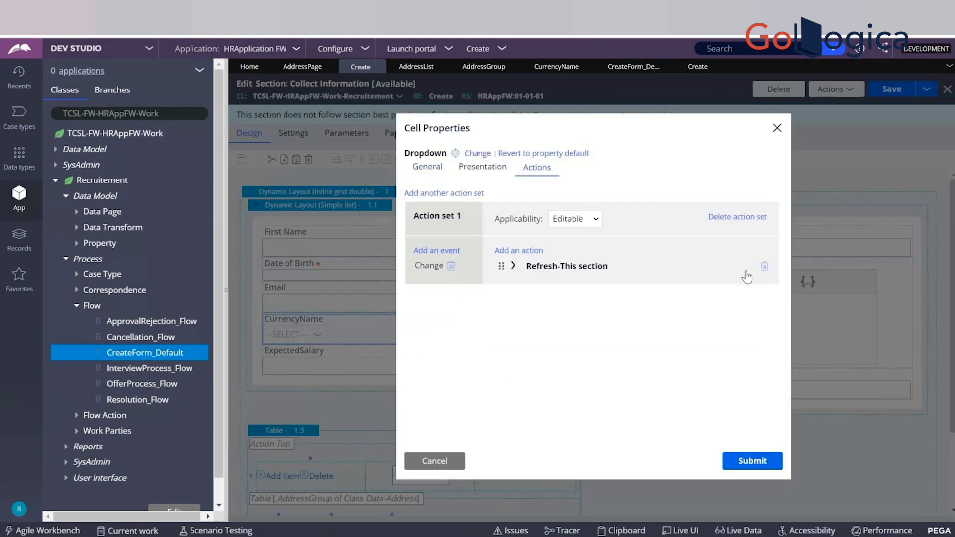
pyautogui.click(762, 268)
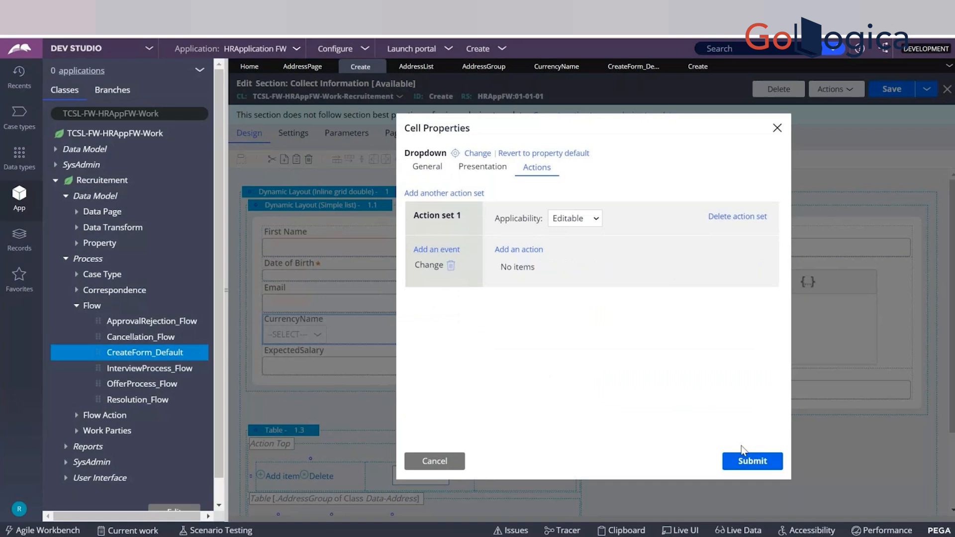
pyautogui.click(746, 463)
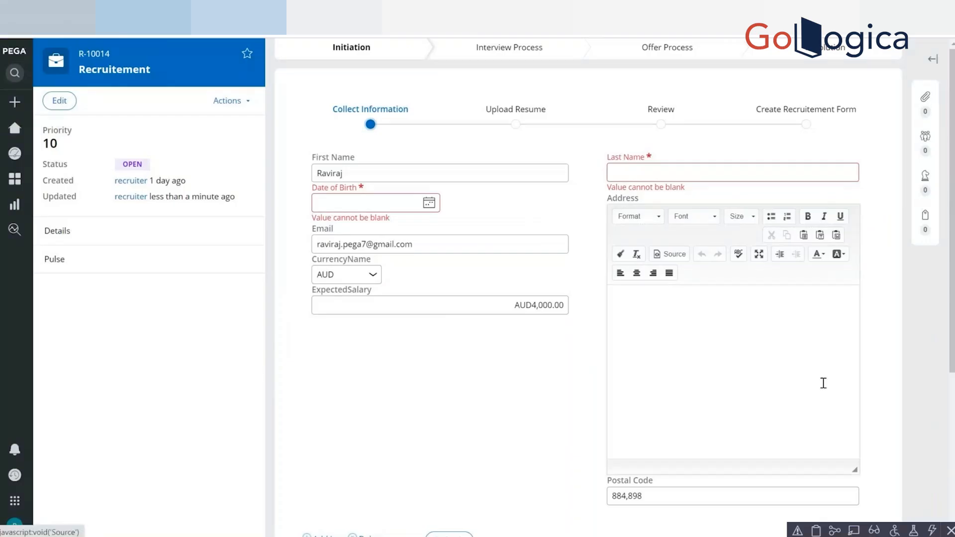
# In the Recruitement case, refresh the form, reset CurrencyName to ----Select-----, and check whether ExpectedSalary is still shown.
pyautogui.scroll(-5, 517, 301)
pyautogui.click(445, 313)
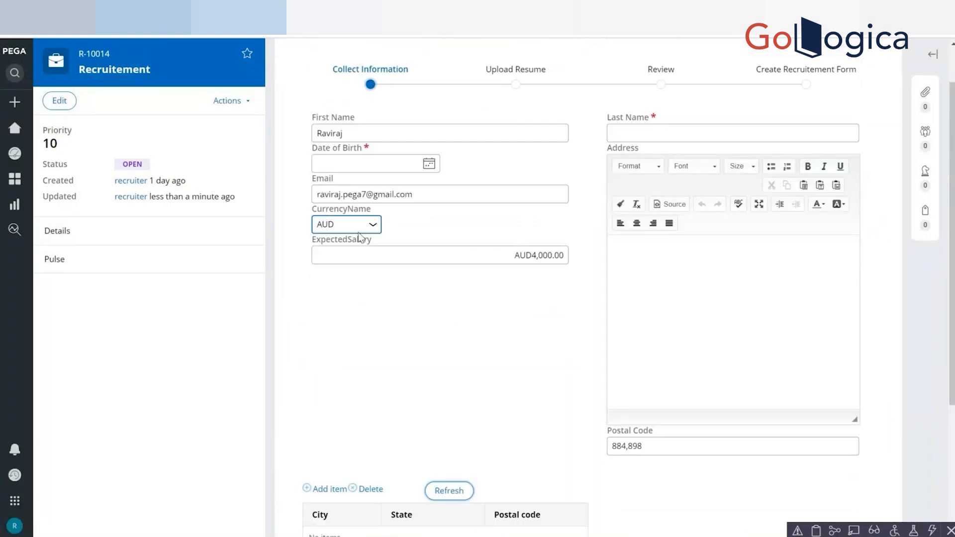
pyautogui.click(357, 228)
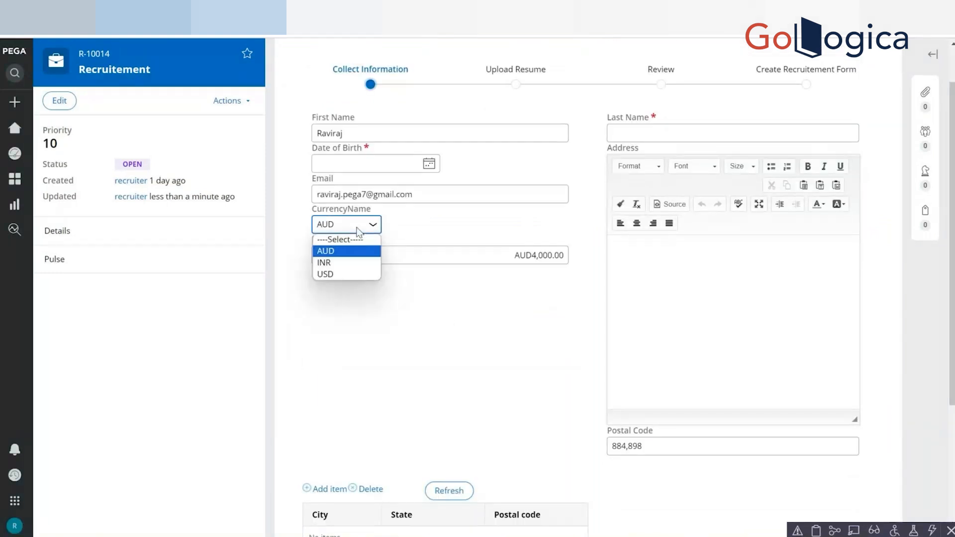
pyautogui.click(326, 240)
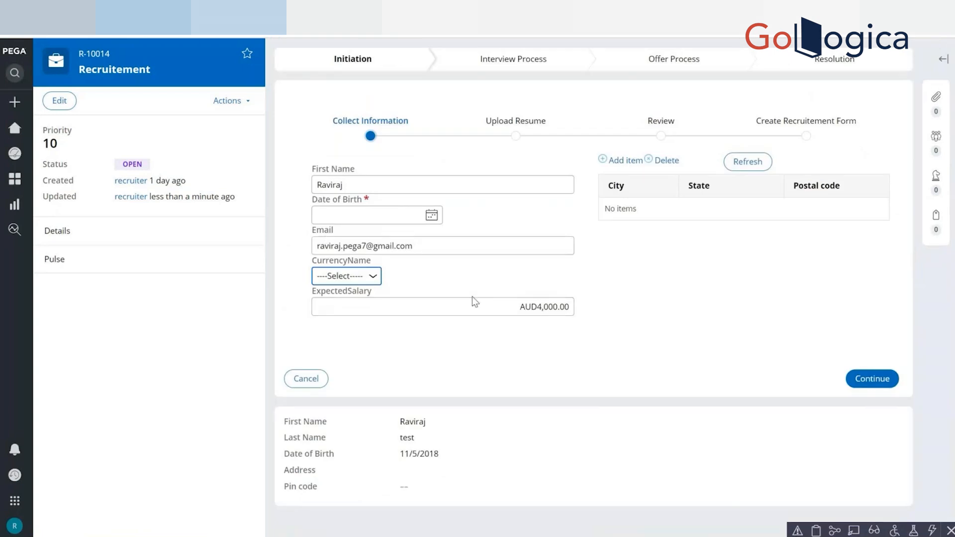
pyautogui.moveTo(505, 315); pyautogui.dragTo(575, 321)
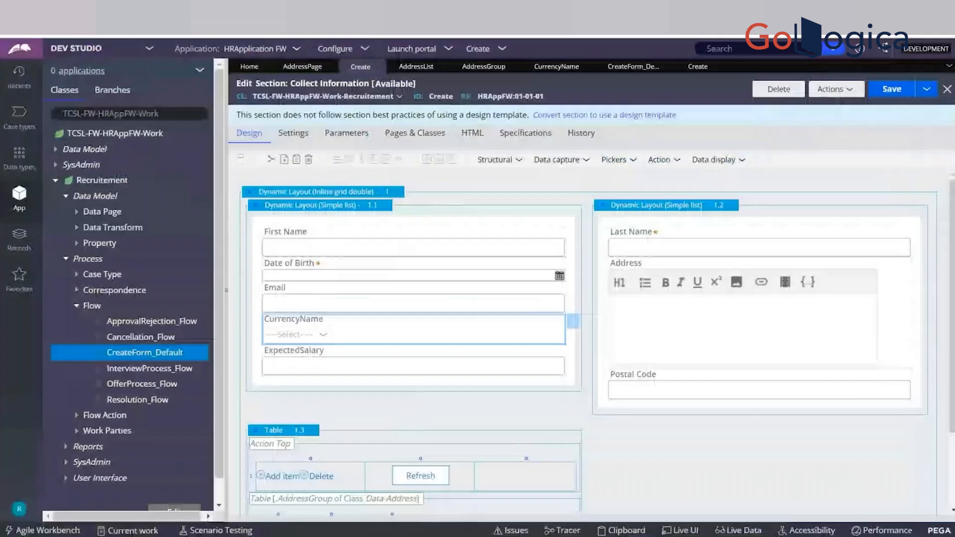
# In the Dev Studio section, enable "Run visibility condition on client" for ExpectedSalary, submit the cell properties, and save the section.
pyautogui.click(454, 359)
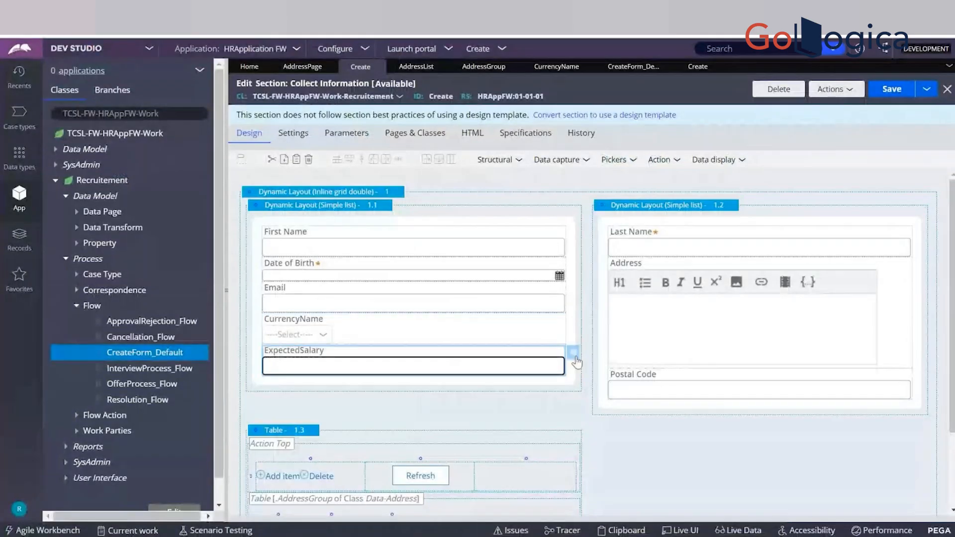
pyautogui.click(573, 354)
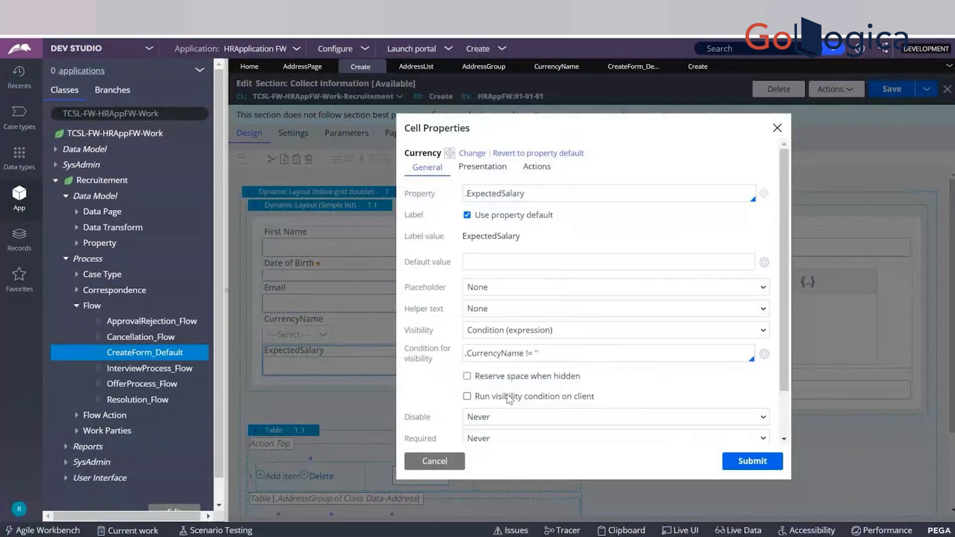
pyautogui.click(467, 397)
pyautogui.click(753, 461)
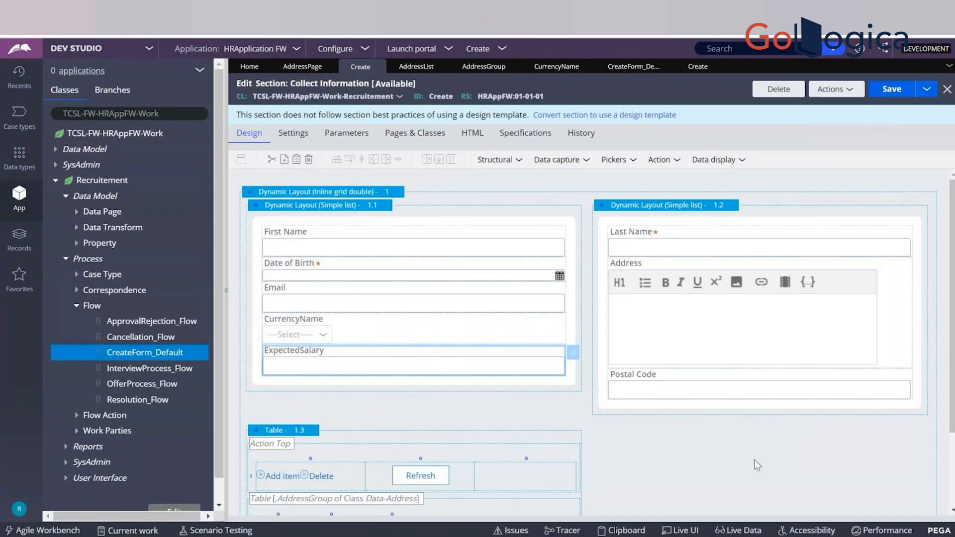
pyautogui.hotkey('ctrl', 's')
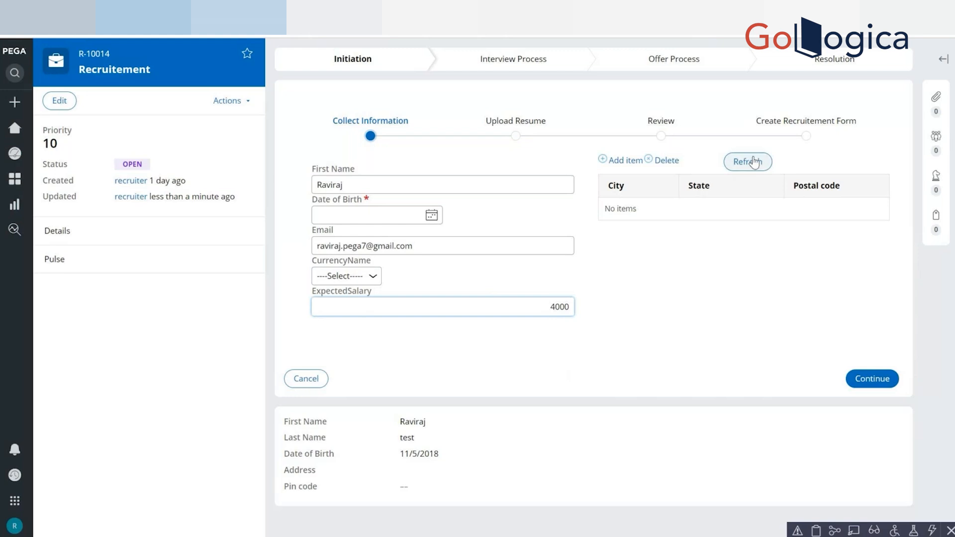
# Refresh the Recruitement case form and test ExpectedSalary's client-side visibility by switching CurrencyName between AUD and ----Select-----, ending on AUD.
pyautogui.click(753, 162)
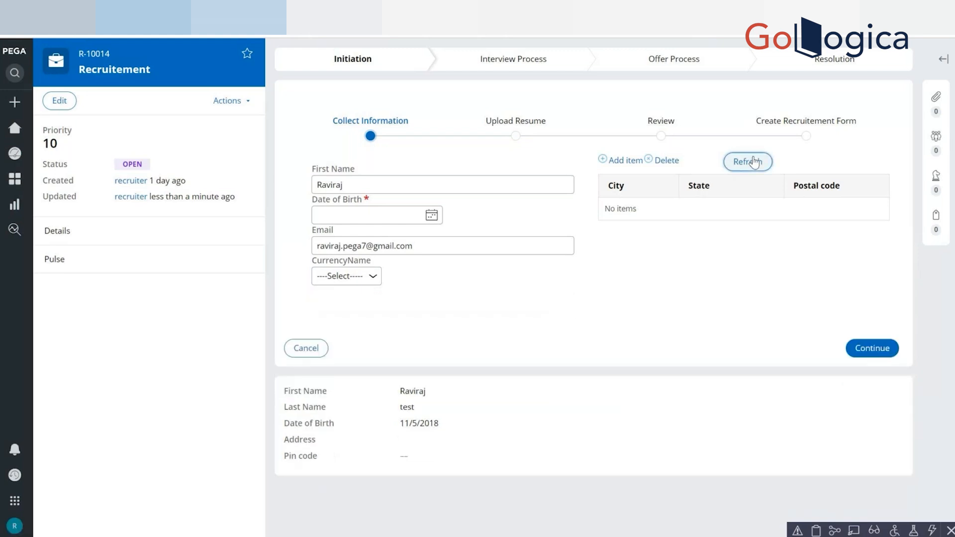
pyautogui.click(355, 281)
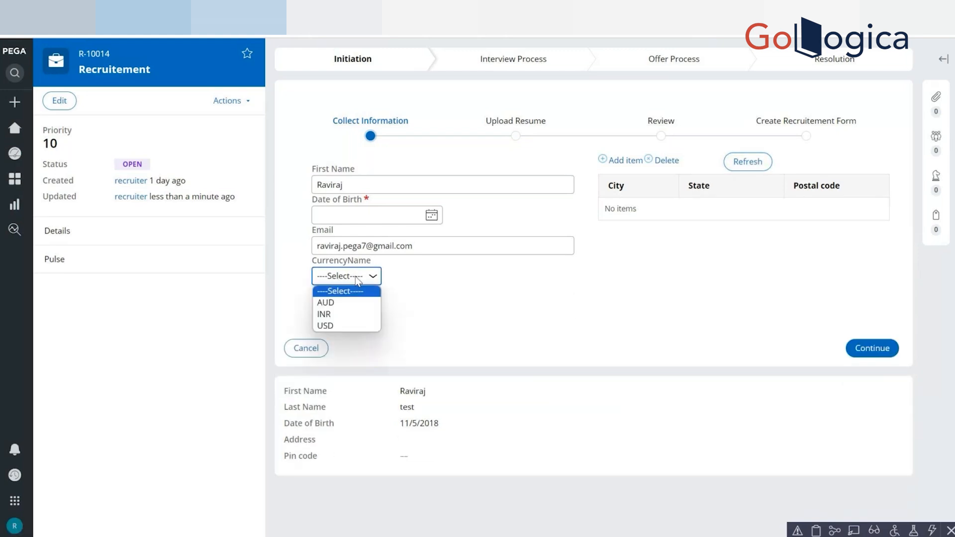
pyautogui.click(342, 303)
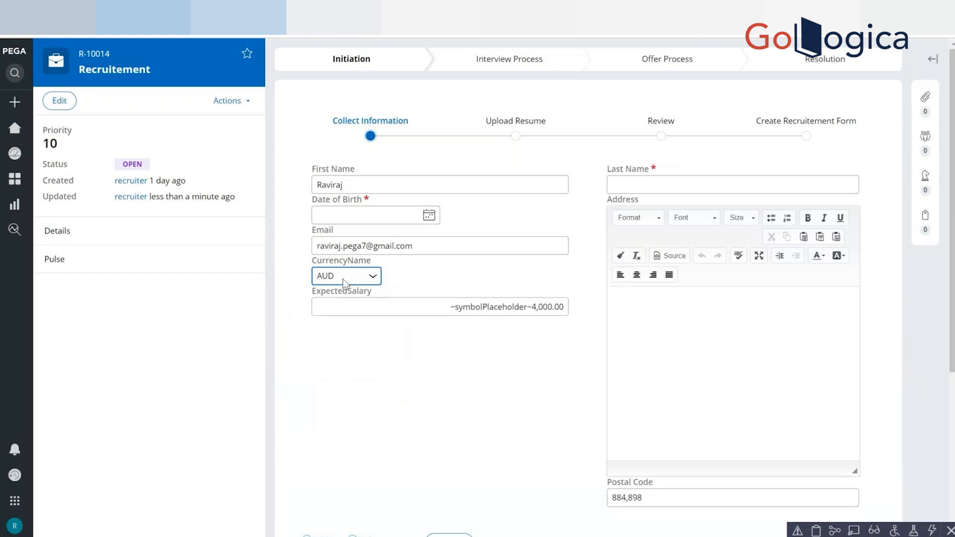
pyautogui.click(343, 279)
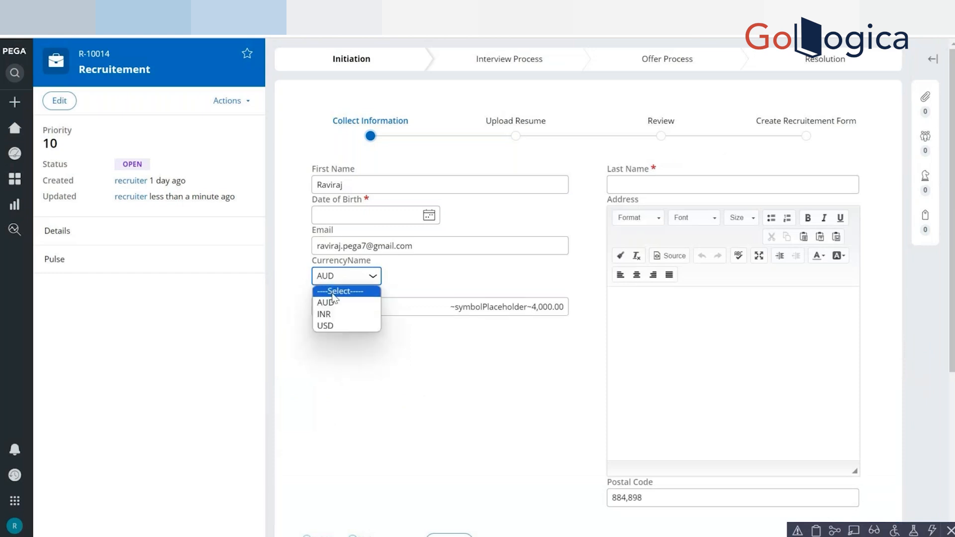
pyautogui.click(334, 291)
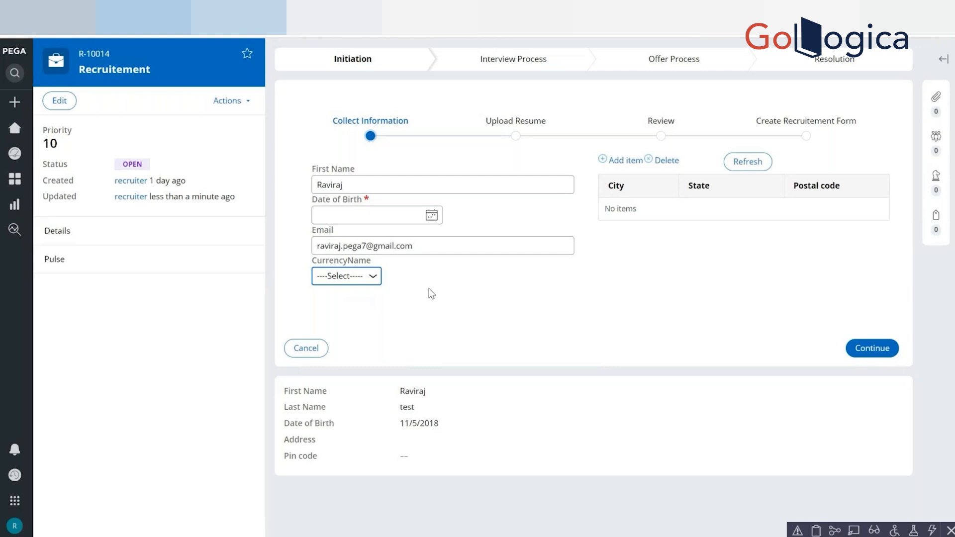
pyautogui.click(375, 281)
pyautogui.click(353, 302)
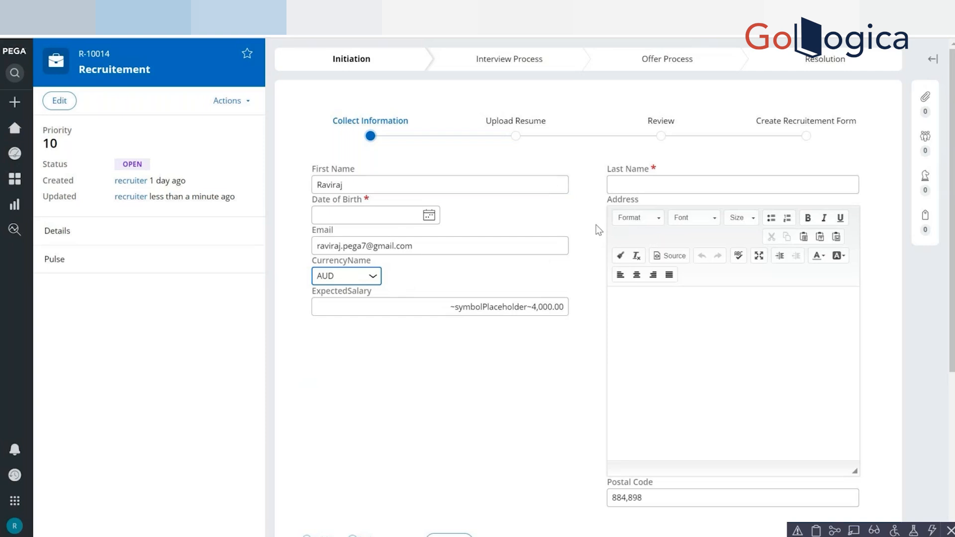
# Open the Clipboard for the case and examine the CurrencyName value on pyWorkPage.
pyautogui.click(816, 530)
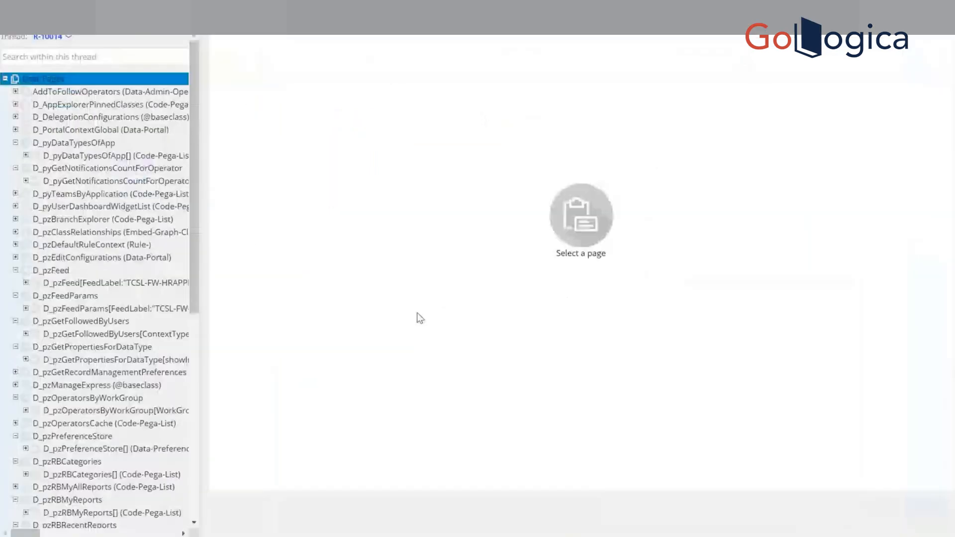
pyautogui.click(195, 387)
pyautogui.click(110, 421)
pyautogui.click(109, 435)
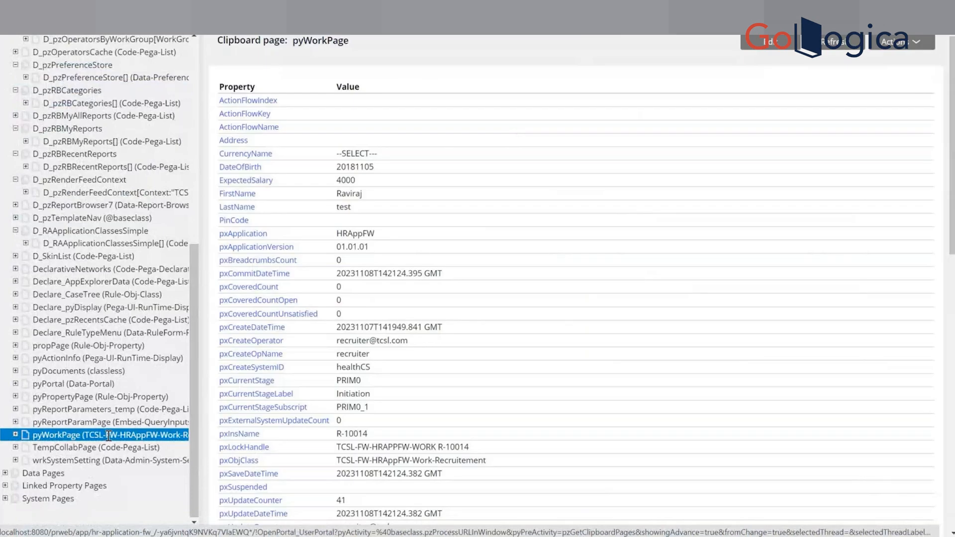
pyautogui.moveTo(336, 154); pyautogui.dragTo(381, 156)
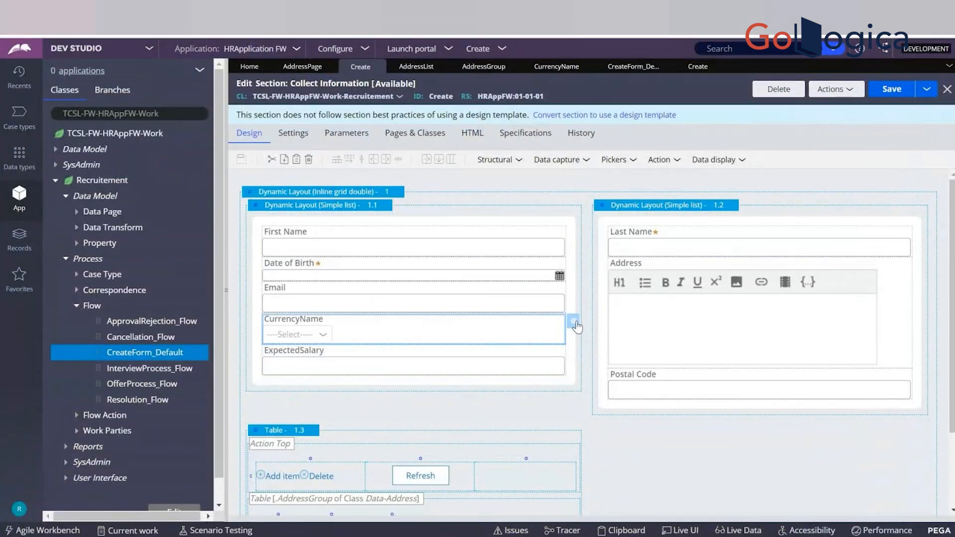
# In the Dev Studio section, add a Post value action to CurrencyName's Change event, submit the cell properties, and save the section.
pyautogui.click(574, 323)
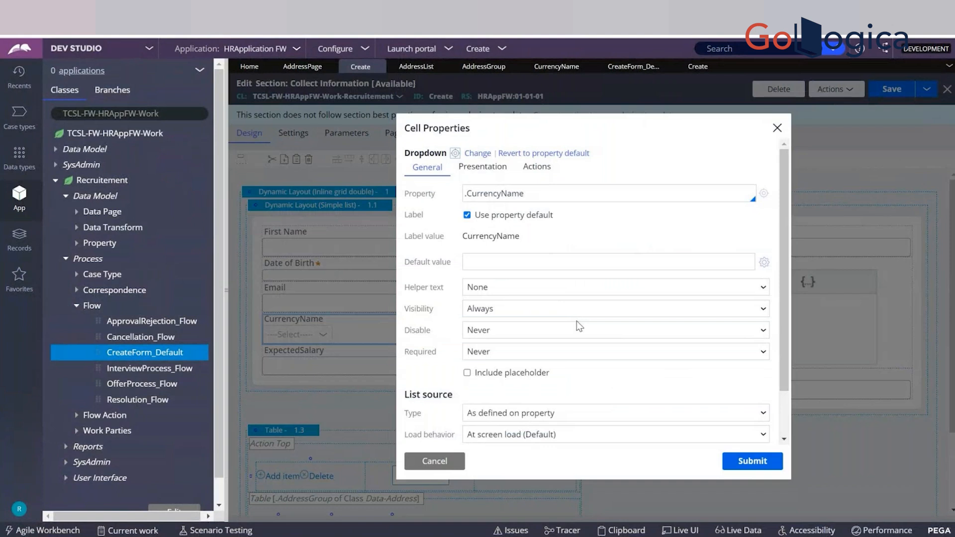
pyautogui.click(535, 168)
pyautogui.click(508, 251)
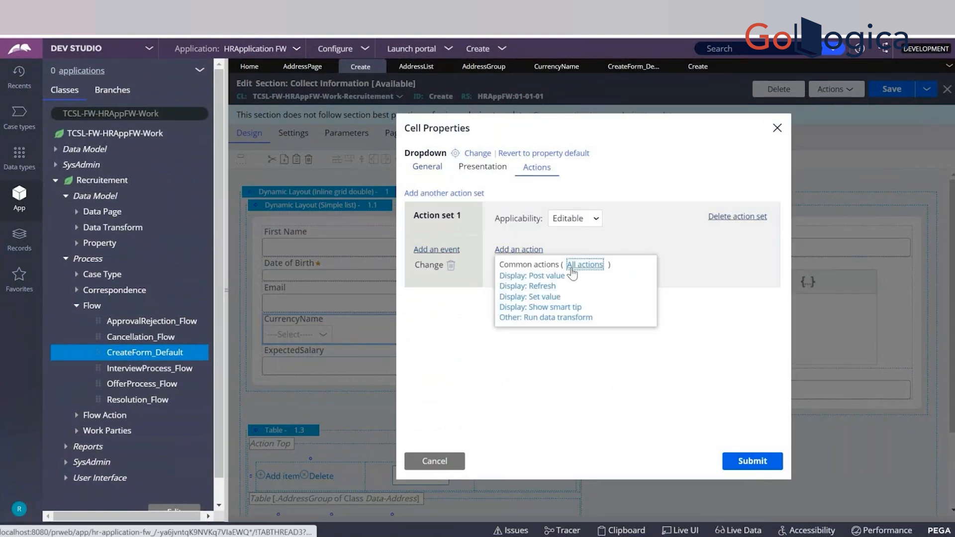
pyautogui.click(540, 280)
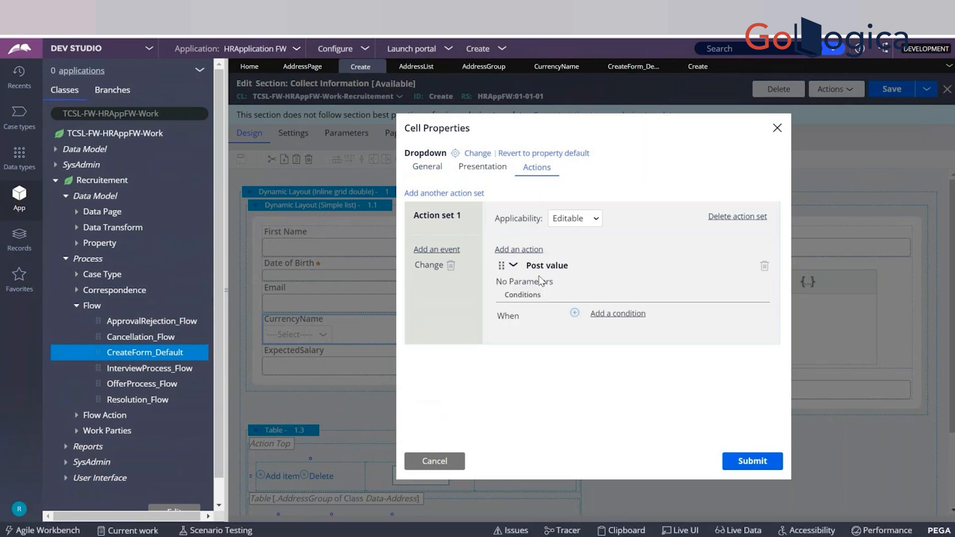
pyautogui.click(754, 464)
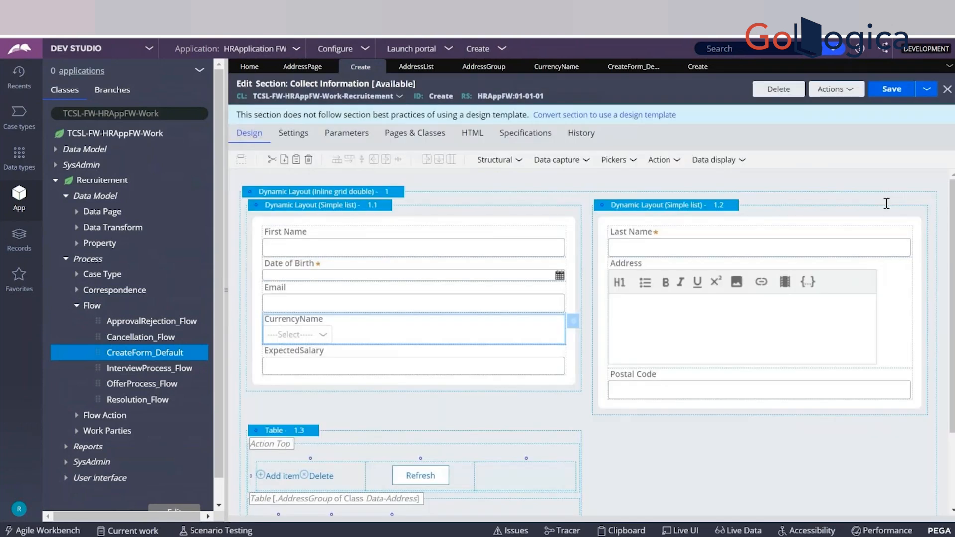
pyautogui.click(879, 95)
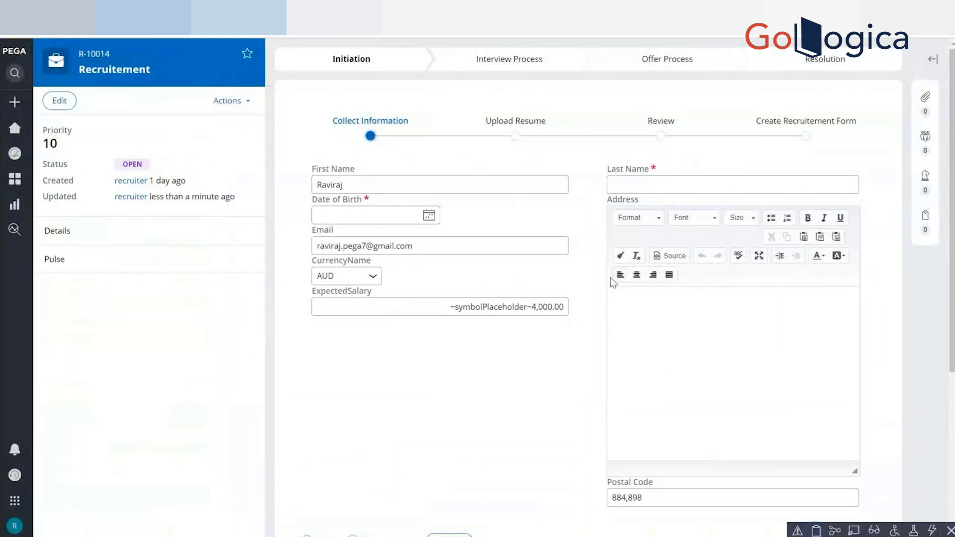
# Refresh the Recruitement case form and choose USD for CurrencyName to test the post value action.
pyautogui.scroll(-5, 468, 378)
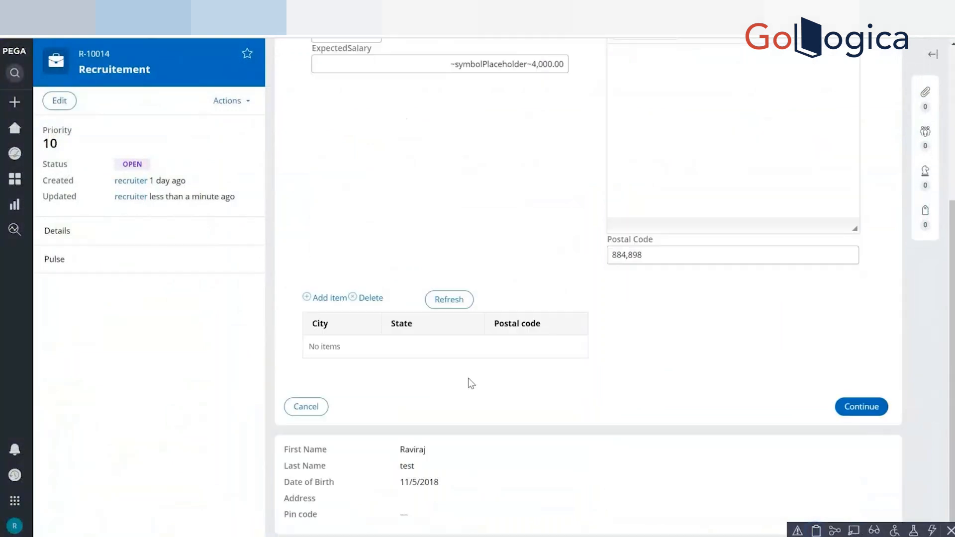
pyautogui.click(438, 301)
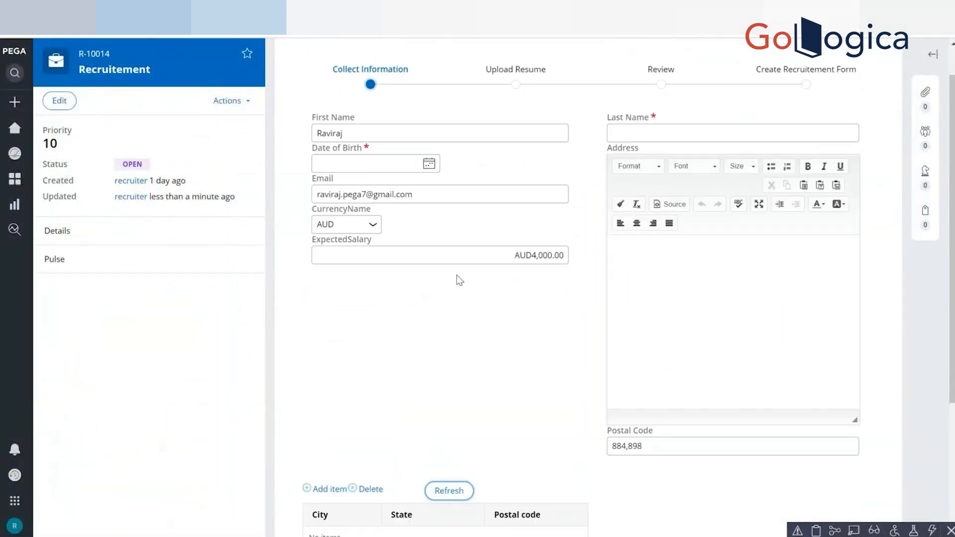
pyautogui.click(348, 224)
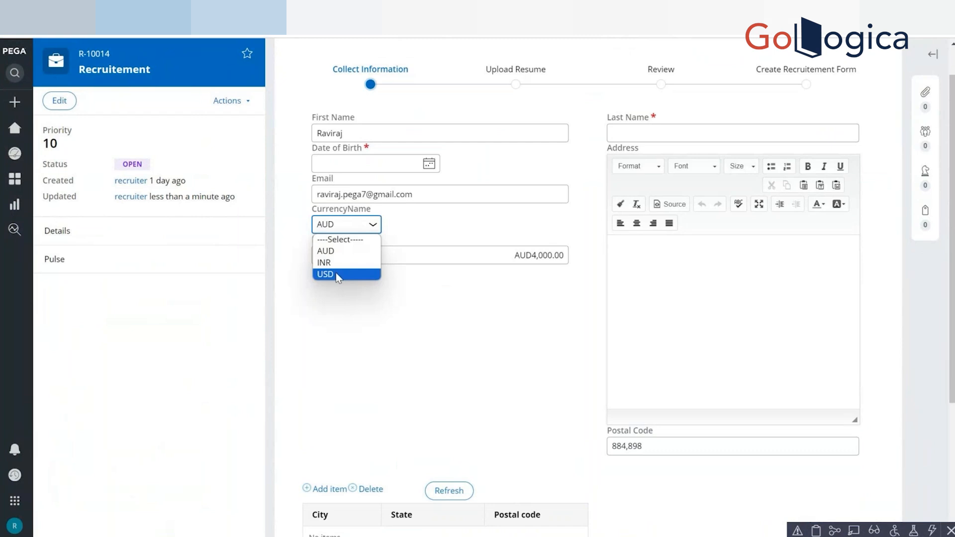
pyautogui.click(337, 275)
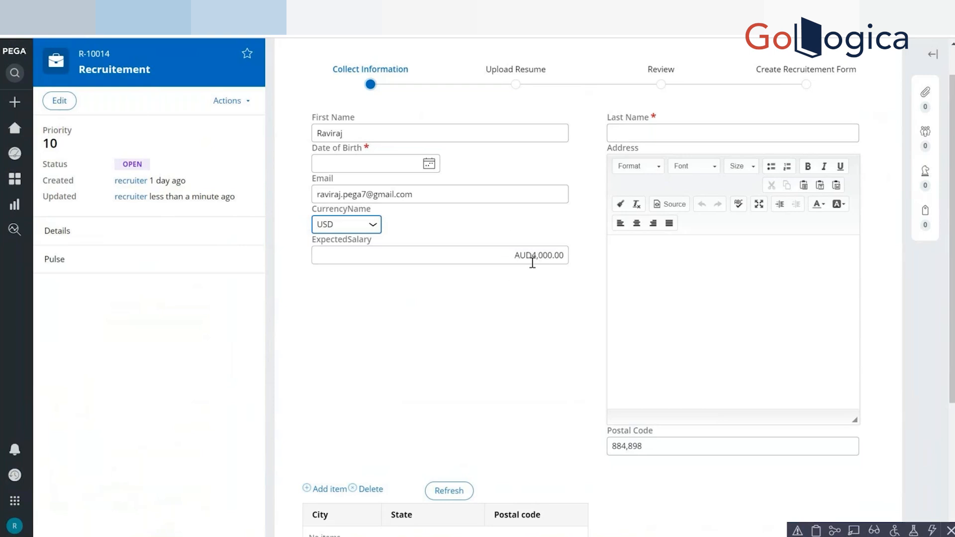
pyautogui.click(348, 230)
pyautogui.click(348, 230)
# Reopen the Clipboard and check pyWorkPage for the CurrencyName value after the currency change.
pyautogui.click(821, 530)
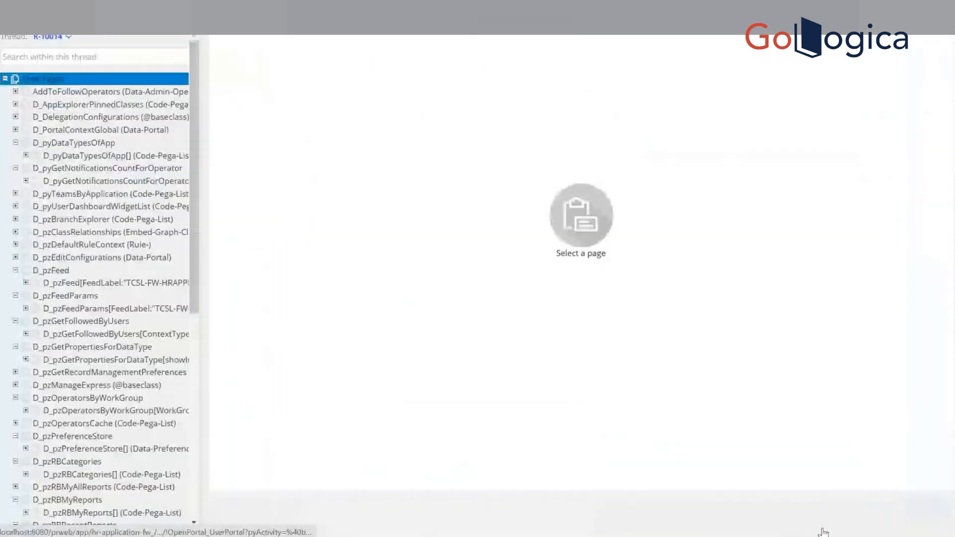
pyautogui.scroll(-8, 191, 451)
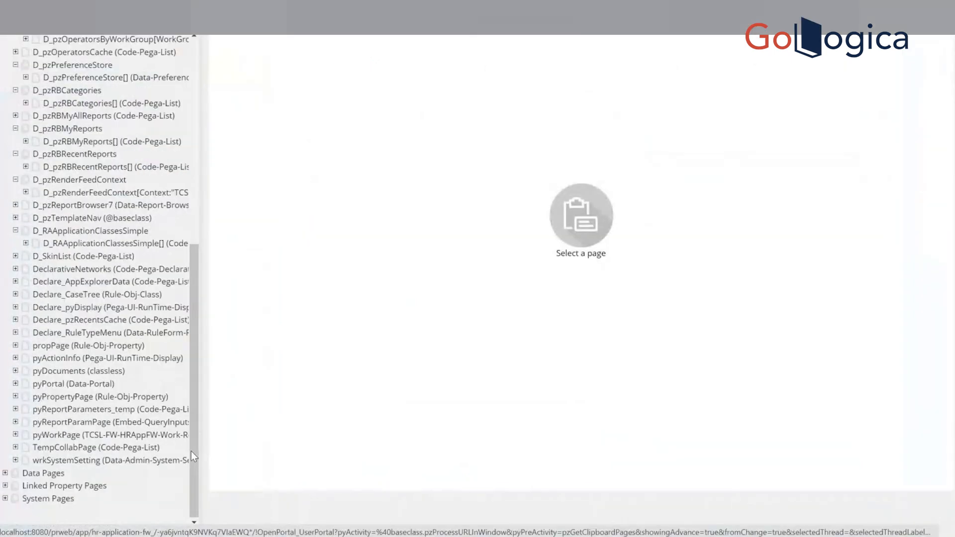
pyautogui.click(83, 433)
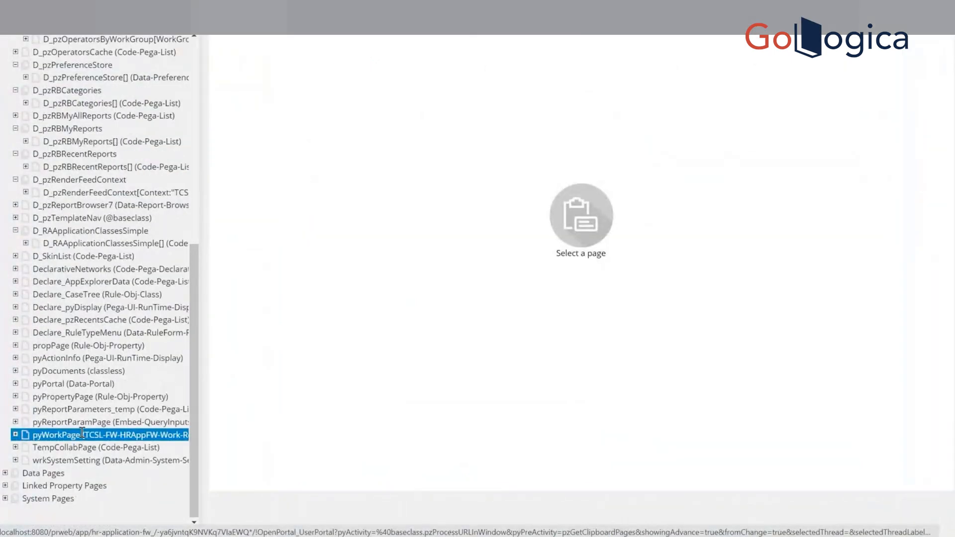
pyautogui.click(83, 435)
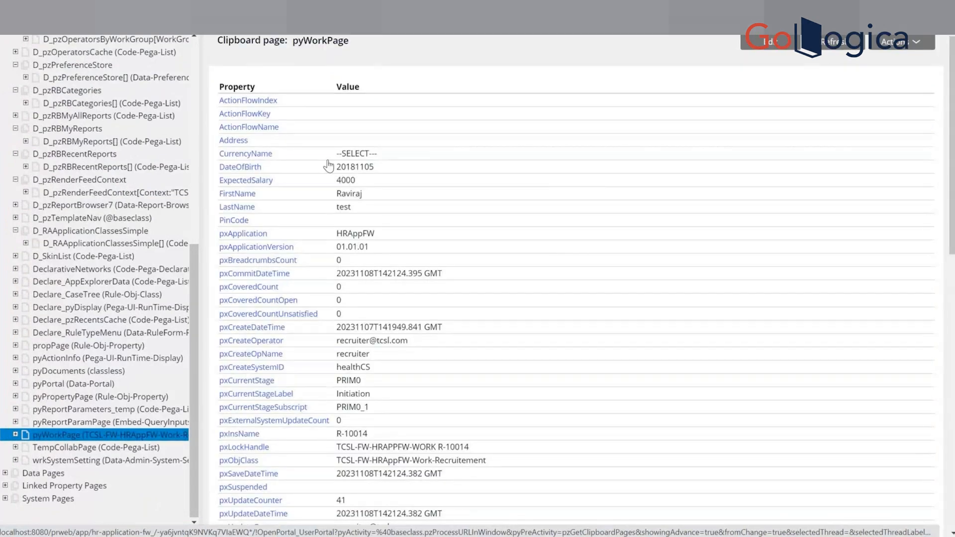
# Choose INR for CurrencyName in the Recruitement case, and open the field's configured actions in the Dev Studio section.
pyautogui.hotkey('alt', 'Tab')
pyautogui.hotkey('alt', 'Tab')
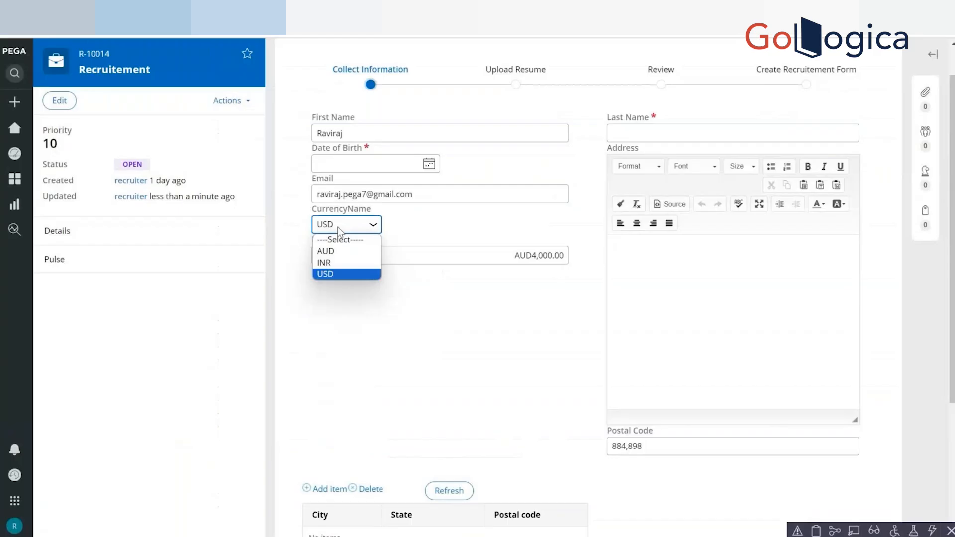
pyautogui.click(326, 263)
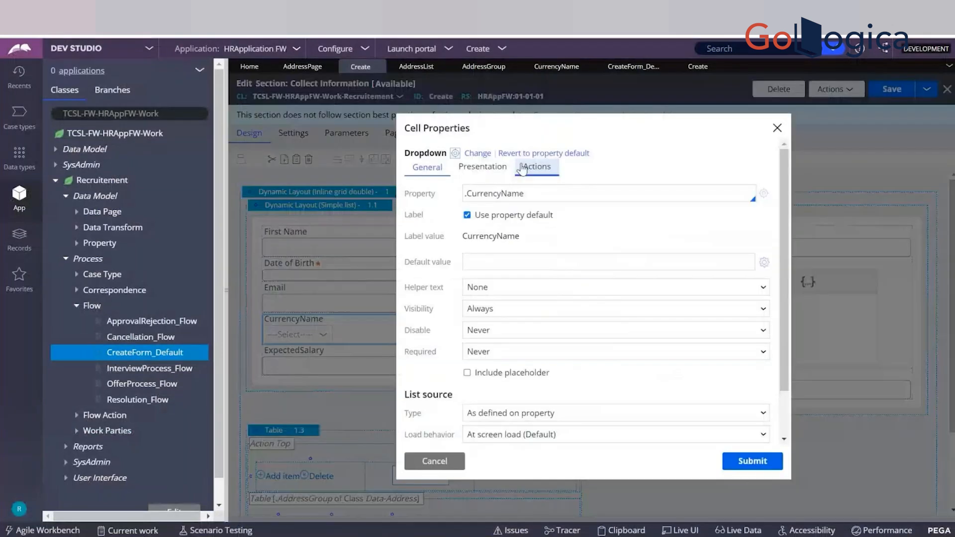
pyautogui.click(522, 168)
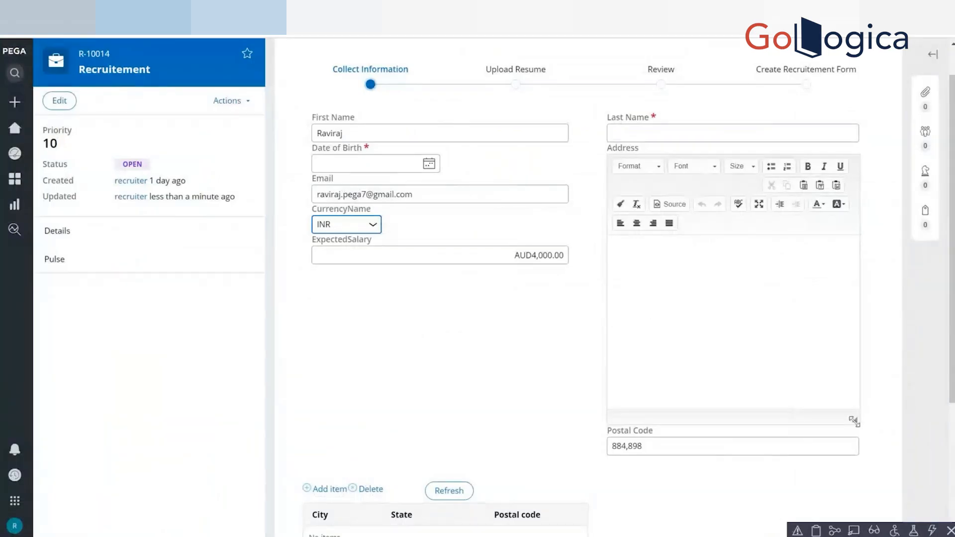
# Try to continue the Recruitement case with the required Last Name and Date of Birth blank, and dismiss the alert.
pyautogui.scroll(-4, 587, 299)
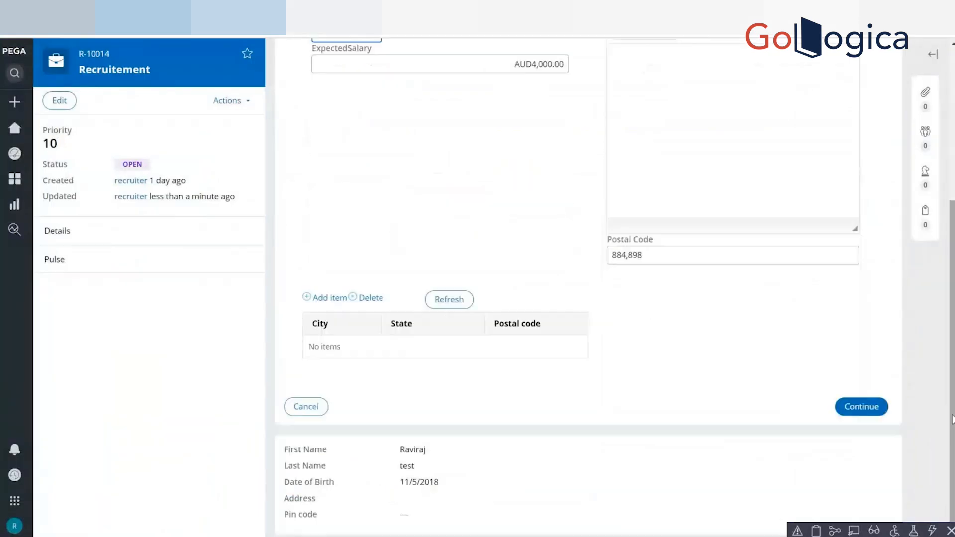
pyautogui.click(861, 407)
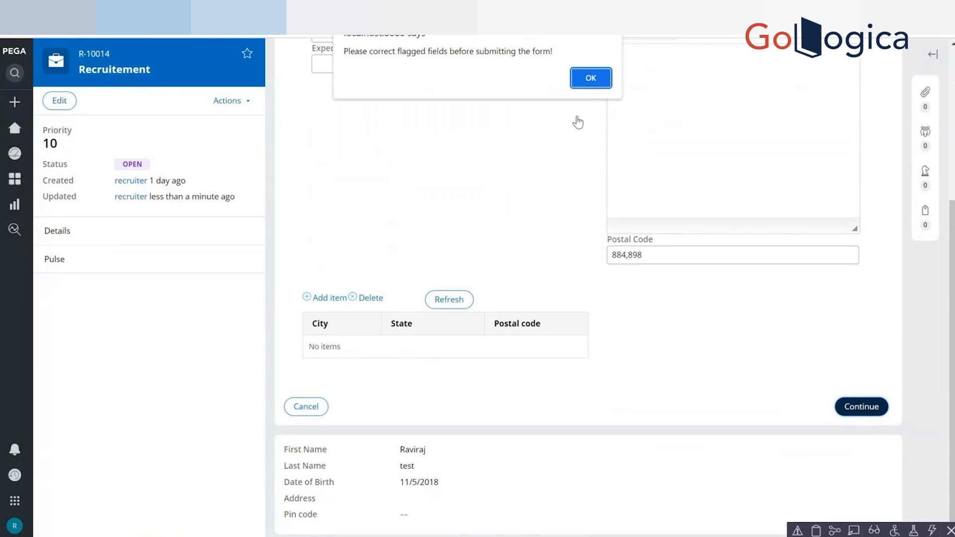
pyautogui.click(590, 78)
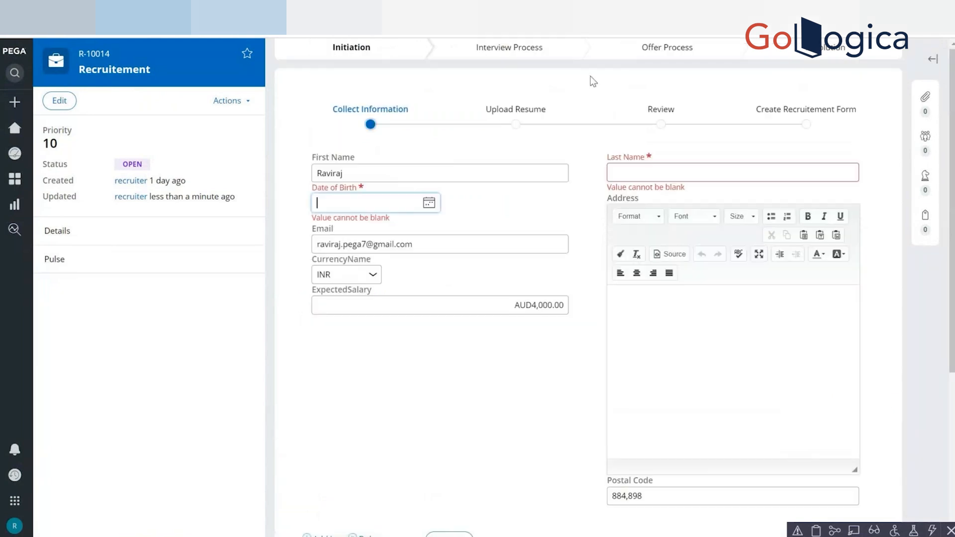
# Fill in the required date of birth and enter "test" as the Last Name on the Collect Information form.
pyautogui.click(429, 203)
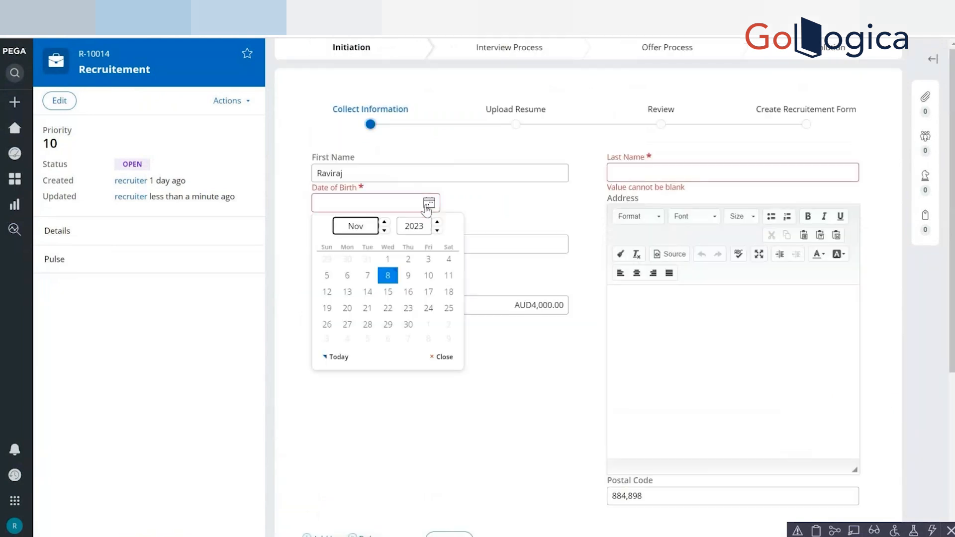
pyautogui.click(375, 276)
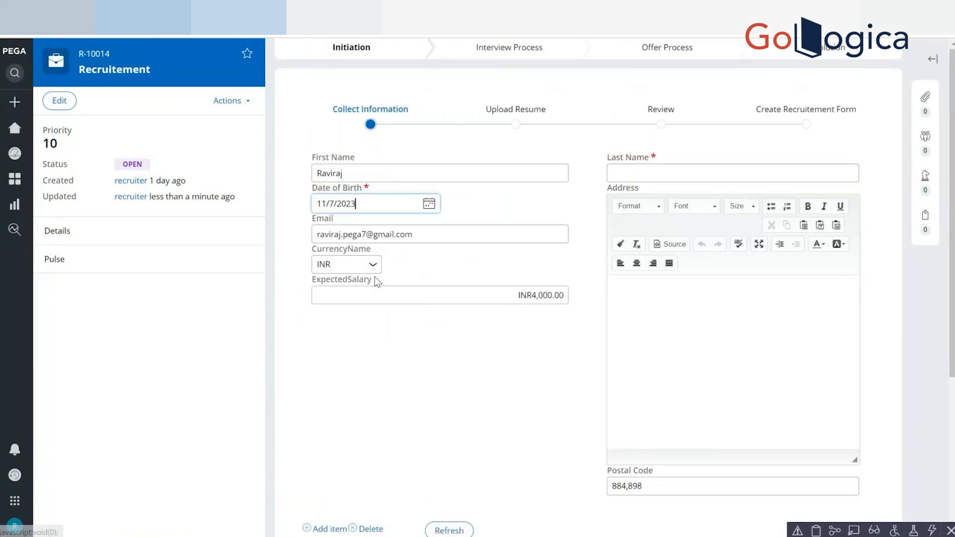
pyautogui.click(657, 177)
pyautogui.write('test')
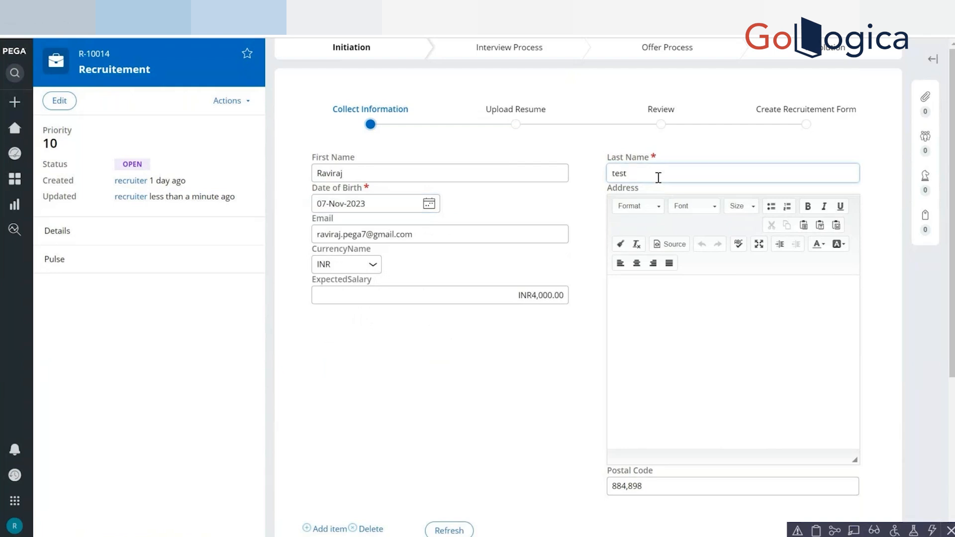
pyautogui.click(561, 377)
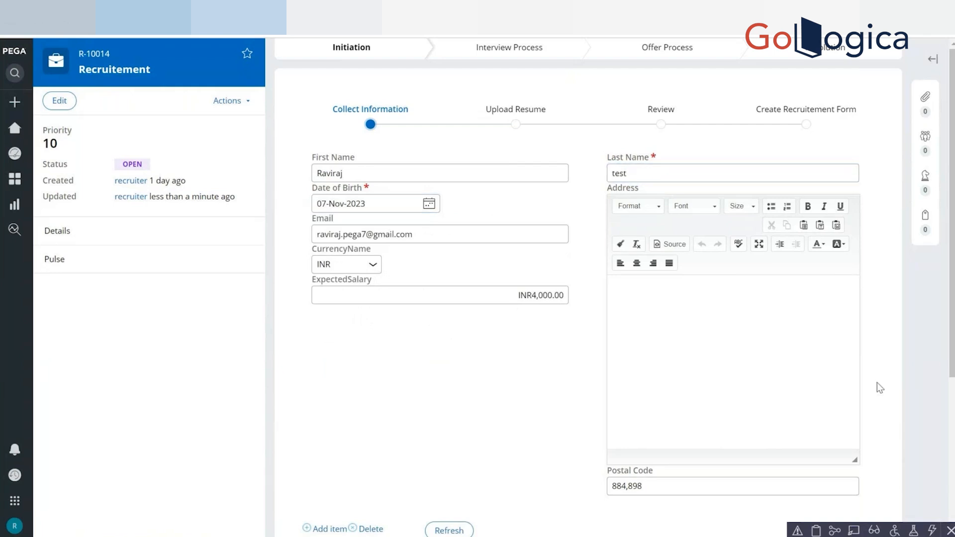
# Choose AUD for CurrencyName, open the case's Clipboard, and check the CurrencyName value on pyWorkPage.
pyautogui.click(816, 532)
pyautogui.click(344, 264)
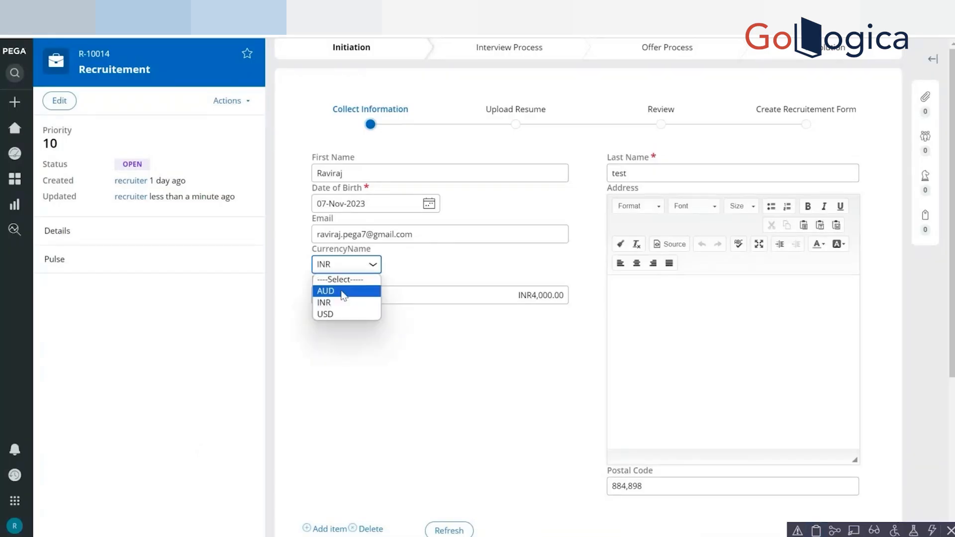
pyautogui.click(343, 292)
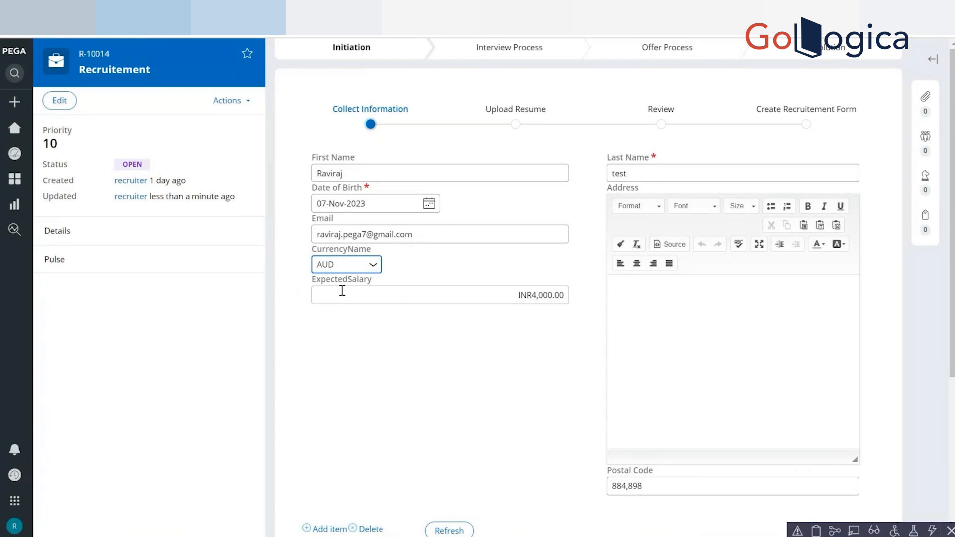
pyautogui.click(816, 531)
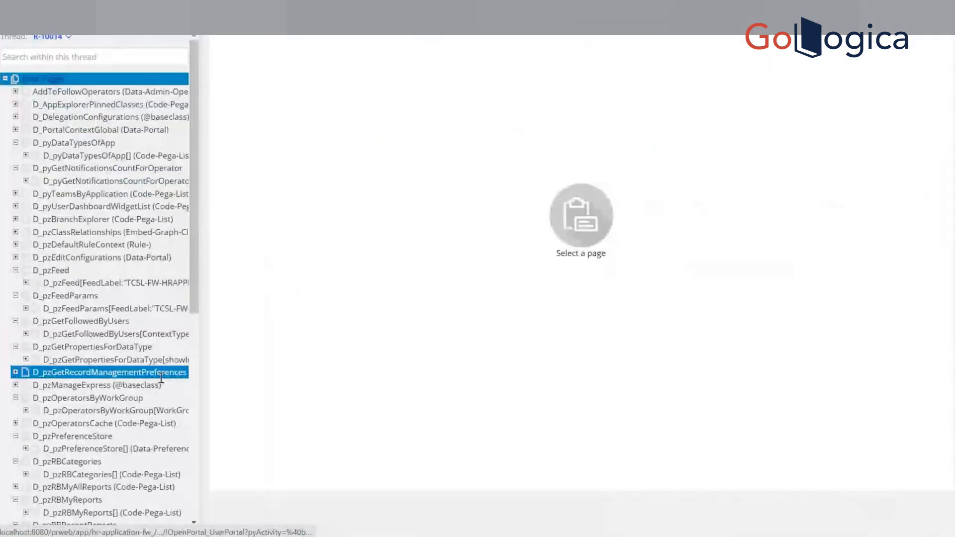
pyautogui.click(196, 426)
pyautogui.click(84, 435)
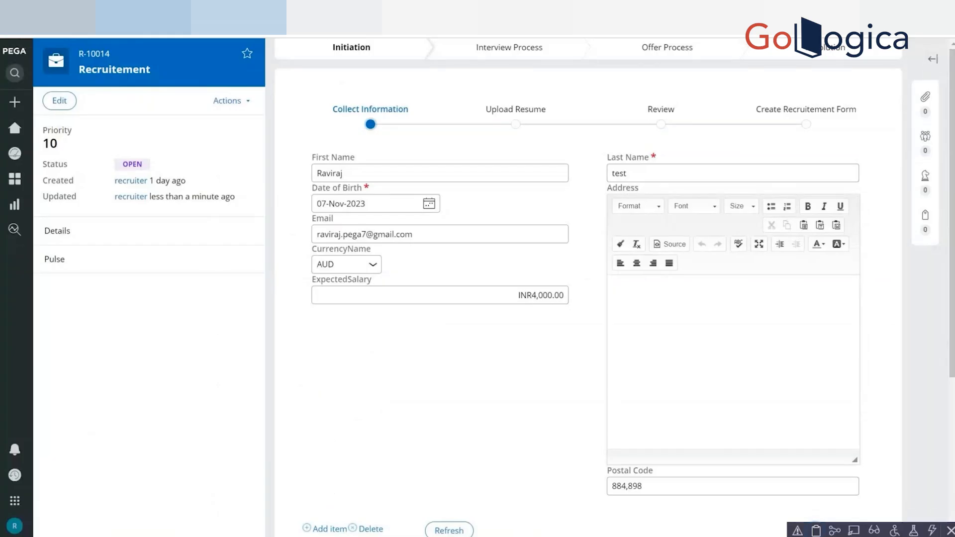
# Return to the Recruitement case form and change CurrencyName to USD.
pyautogui.scroll(-4, 861, 413)
pyautogui.click(859, 416)
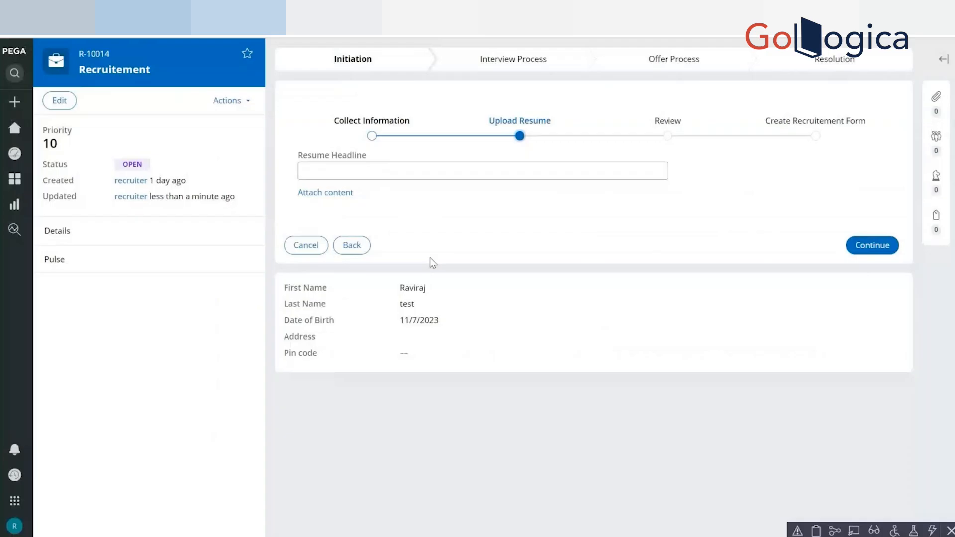
pyautogui.click(354, 245)
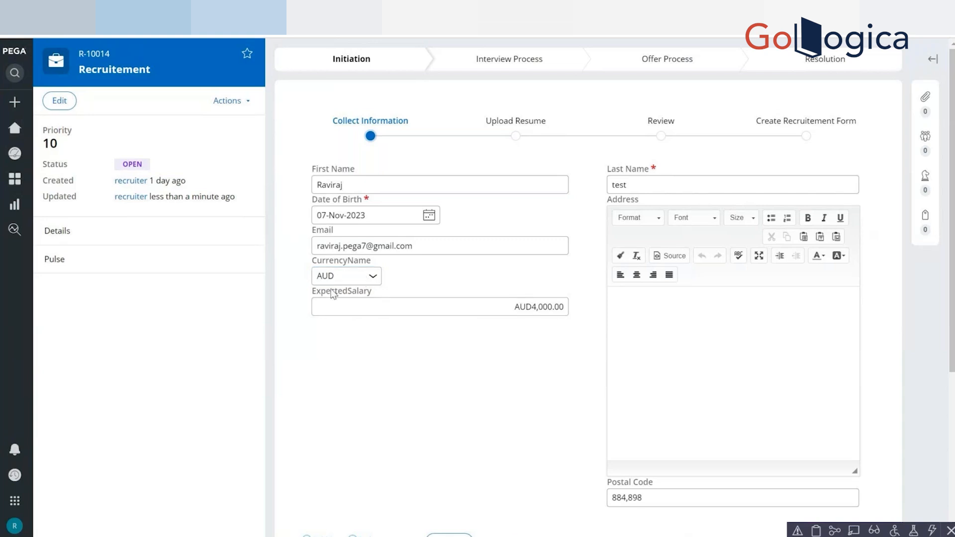
pyautogui.click(352, 276)
pyautogui.click(331, 325)
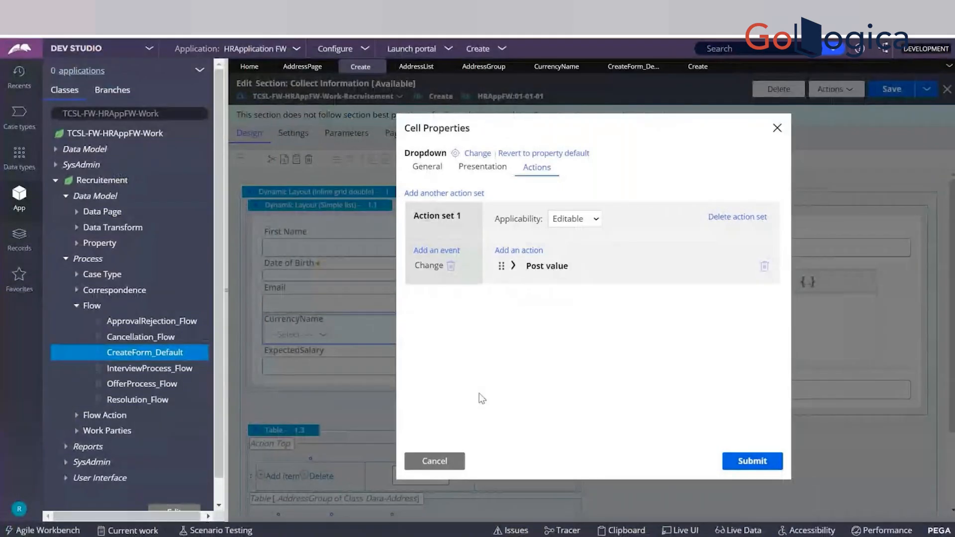
# Cancel CurrencyName's cell properties, and examine ExpectedSalary's visibility condition and client-side setting without changing them.
pyautogui.click(450, 462)
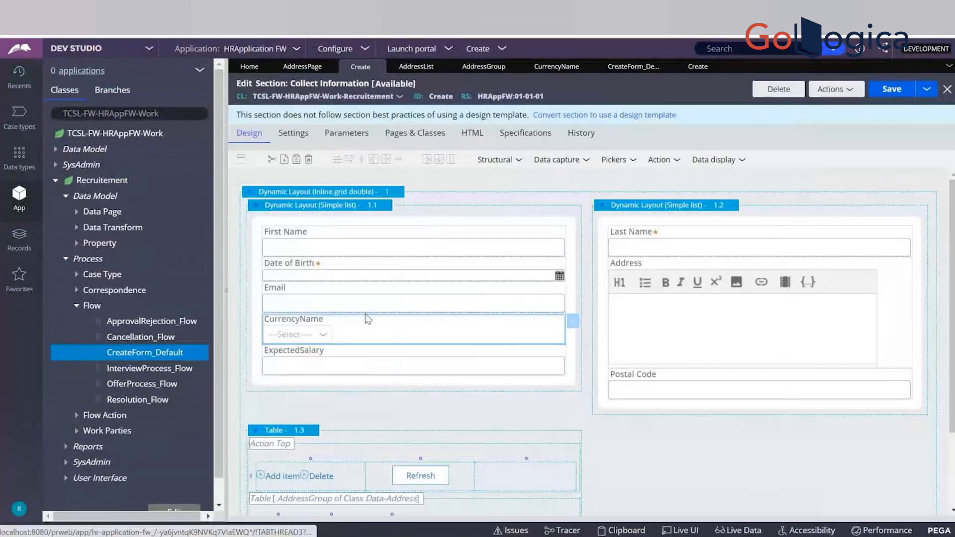
pyautogui.click(350, 366)
pyautogui.click(573, 365)
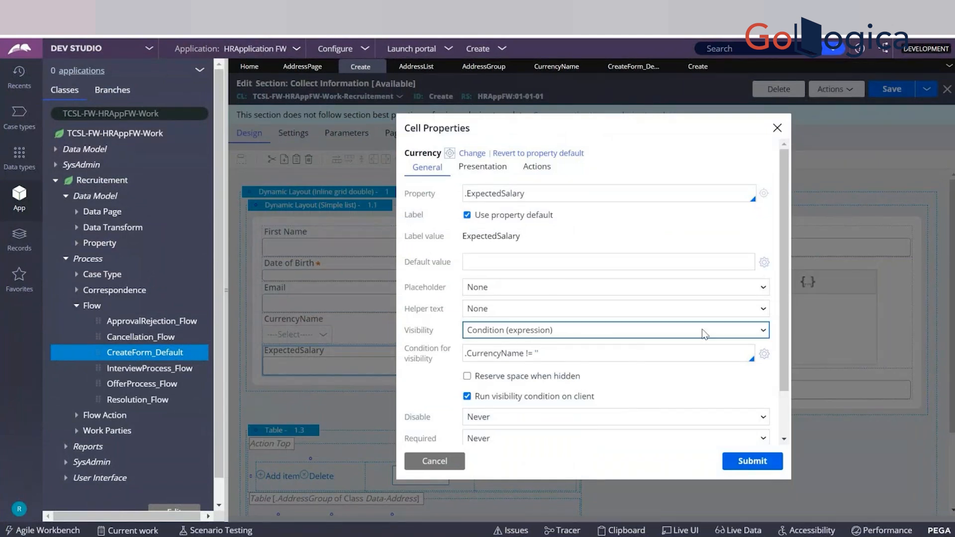
pyautogui.scroll(-1, 788, 297)
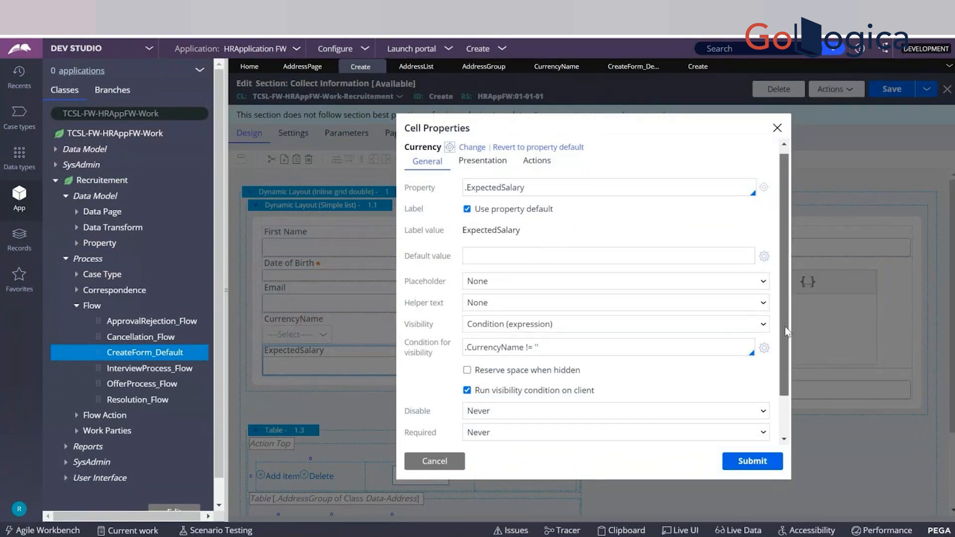
pyautogui.moveTo(787, 330); pyautogui.dragTo(774, 298)
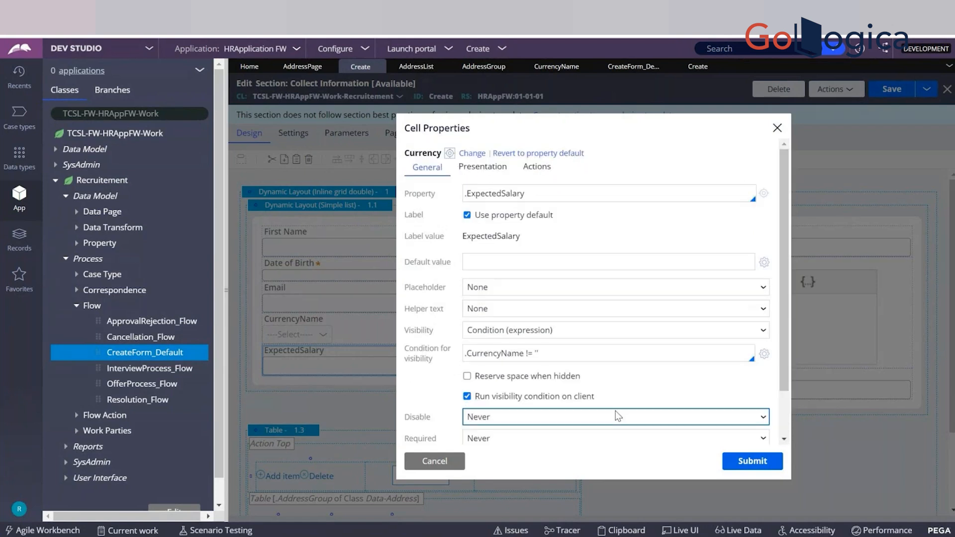
pyautogui.click(434, 461)
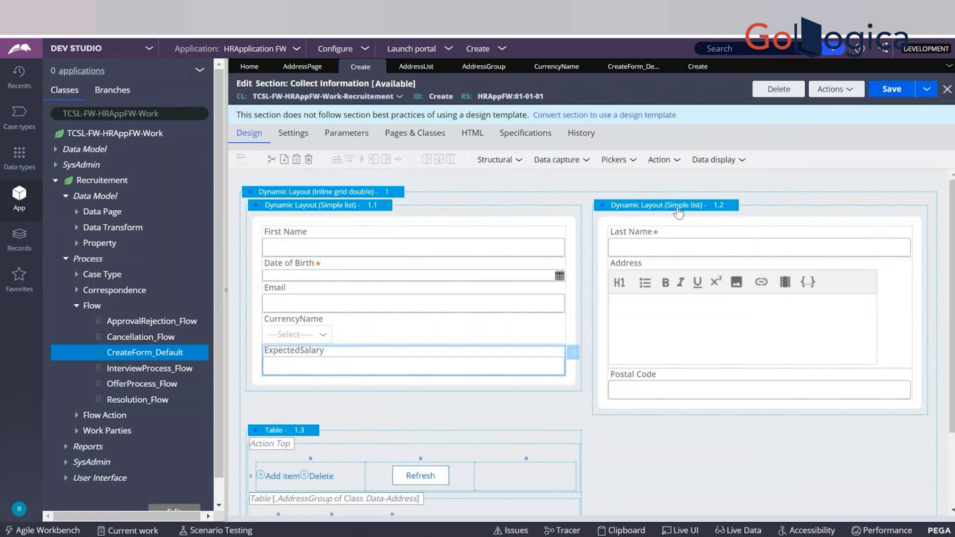
# Open the properties of Dynamic Layout 1.2, and reset CurrencyName to ----Select----- in the case to test client-side visibility.
pyautogui.click(678, 210)
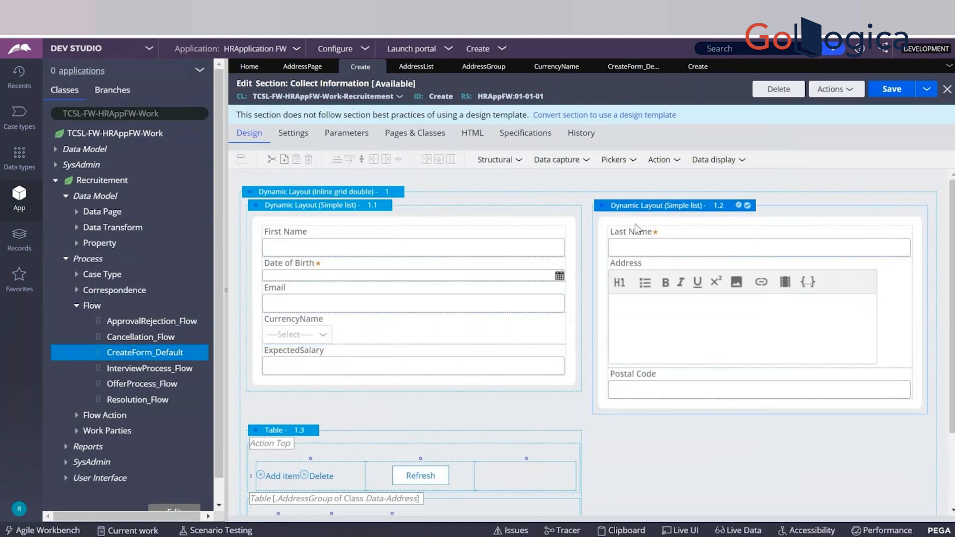
pyautogui.click(380, 336)
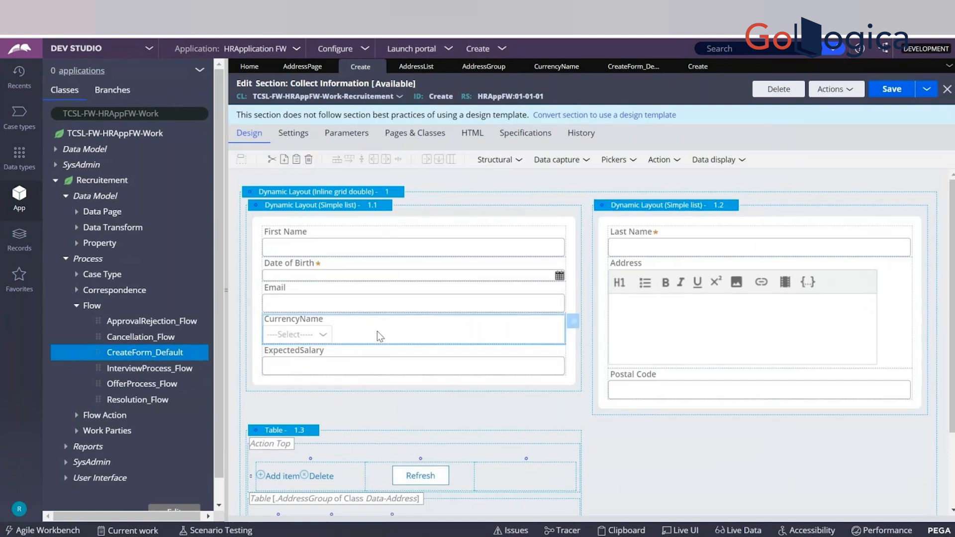
pyautogui.click(705, 207)
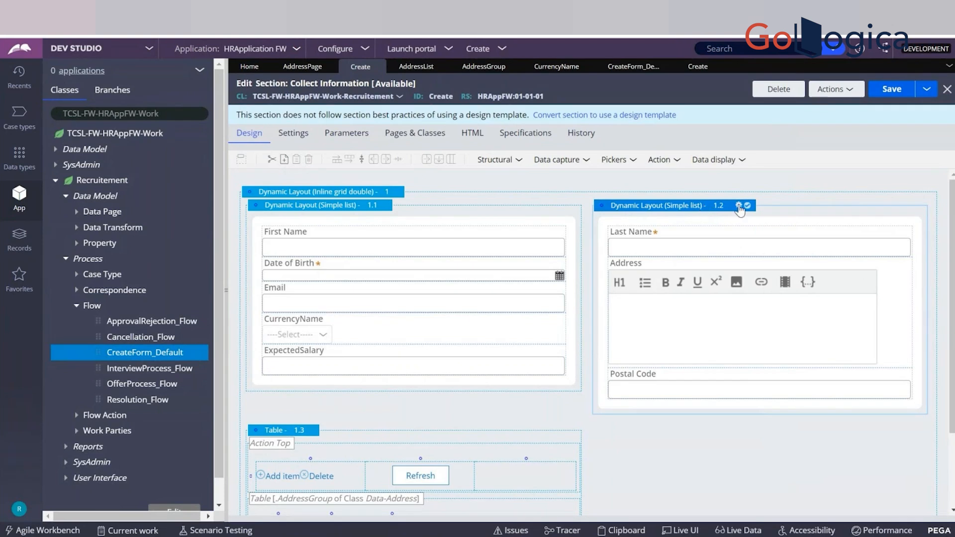
pyautogui.click(739, 206)
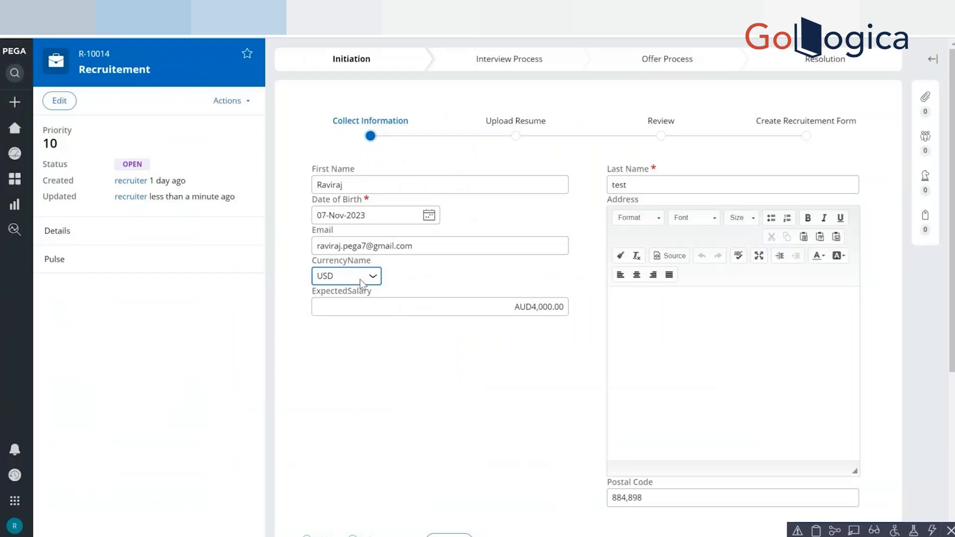
pyautogui.click(359, 278)
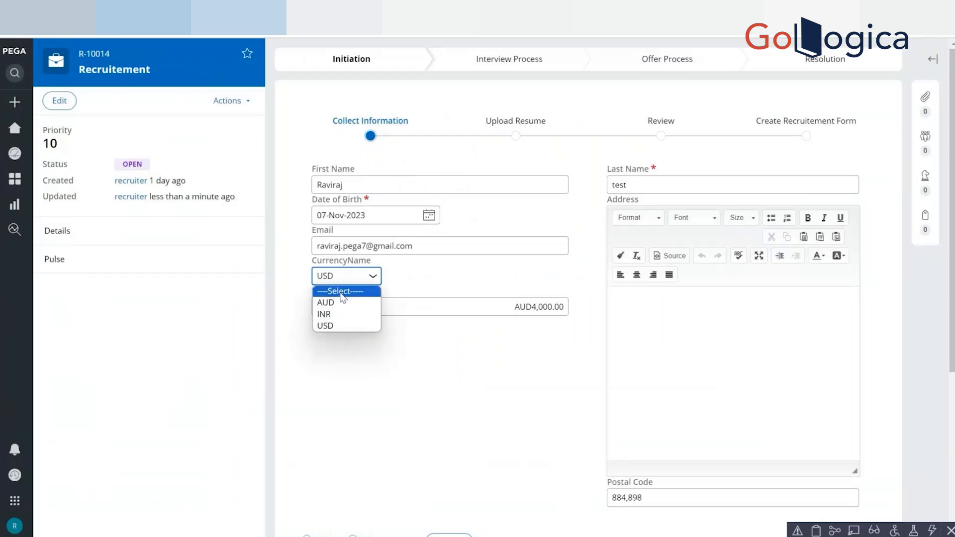
pyautogui.click(342, 293)
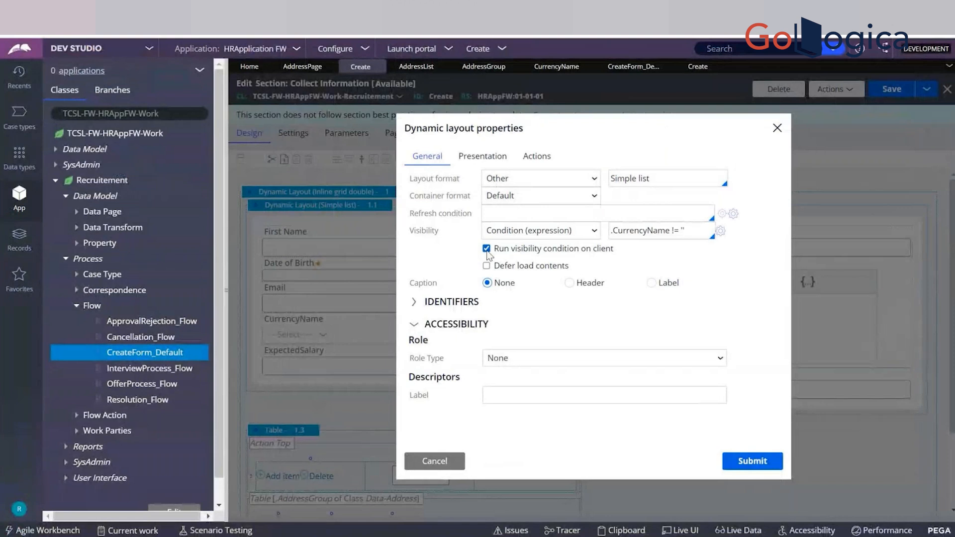
# Turn off Run visibility condition on client for Dynamic Layout 1.2 and submit the layout properties.
pyautogui.click(486, 248)
pyautogui.click(745, 461)
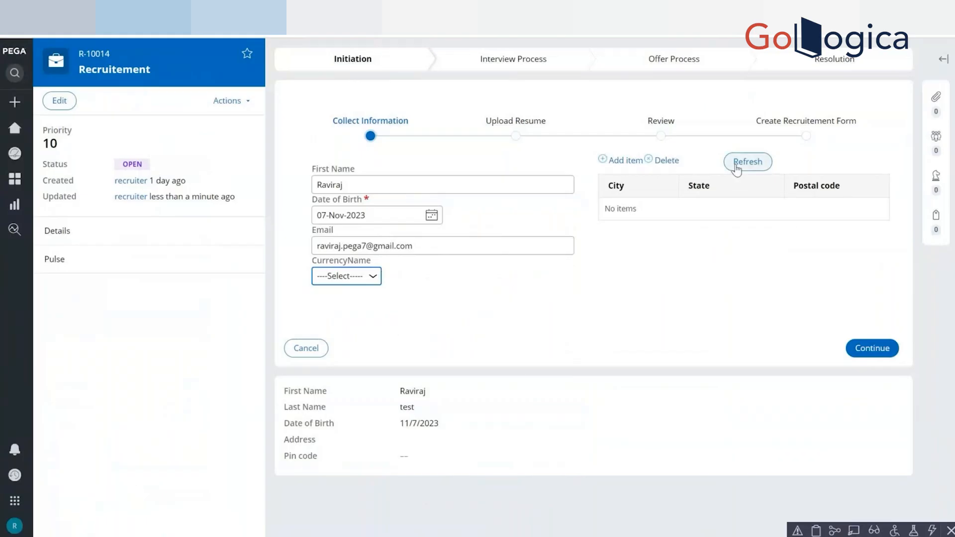
# Refresh the Recruitement form and choose AUD for CurrencyName to test the layout's server-side visibility condition.
pyautogui.click(736, 169)
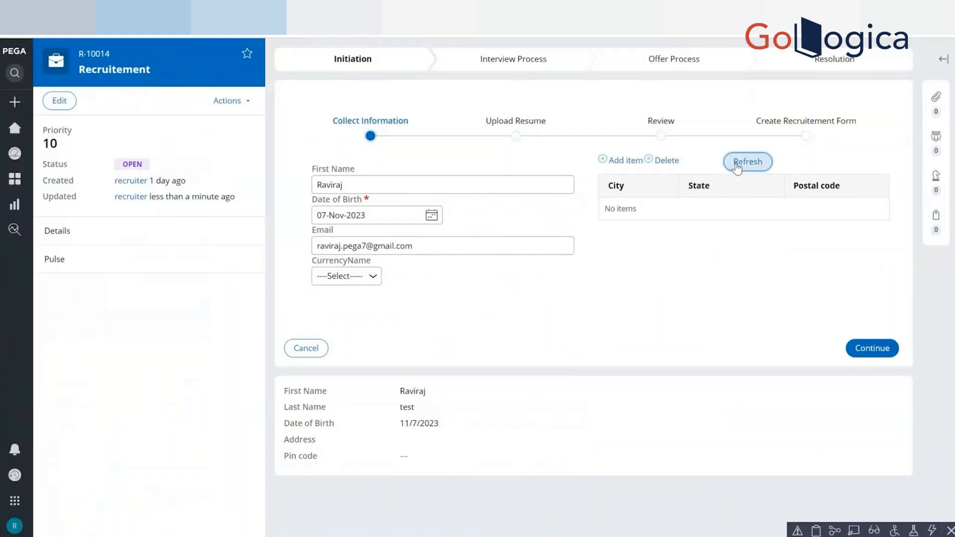
pyautogui.click(351, 278)
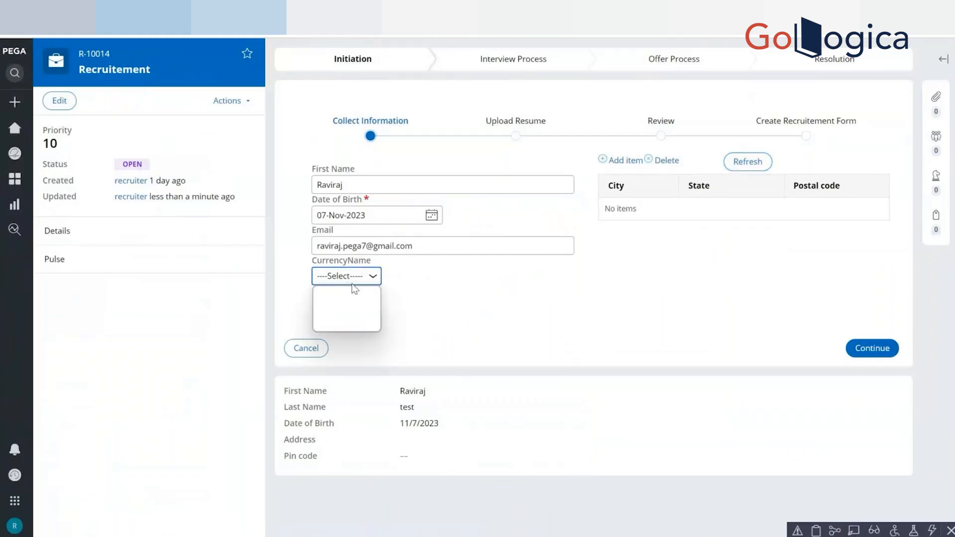
pyautogui.click(356, 303)
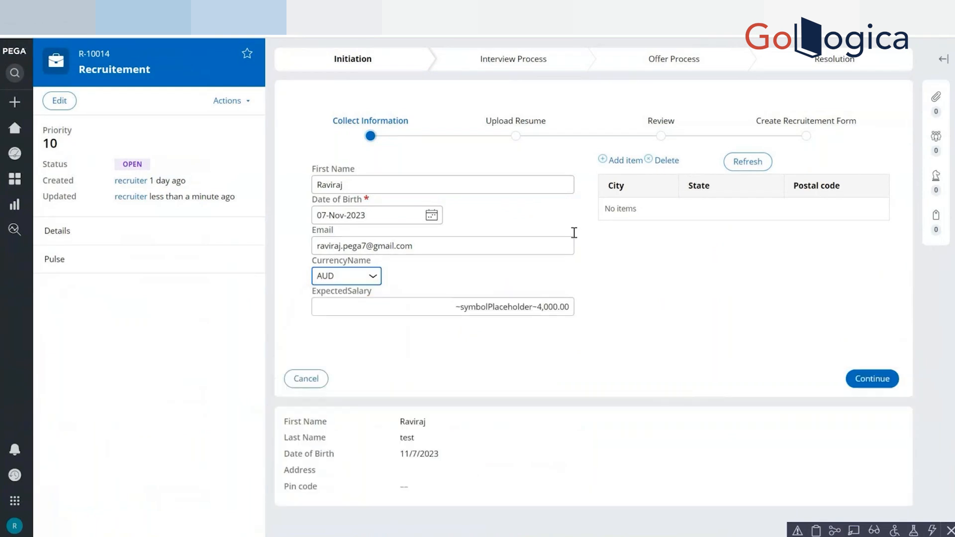
# Refresh the Recruitement form and reset CurrencyName to ----Select----- to check how the Last Name and Address layout responds.
pyautogui.click(741, 170)
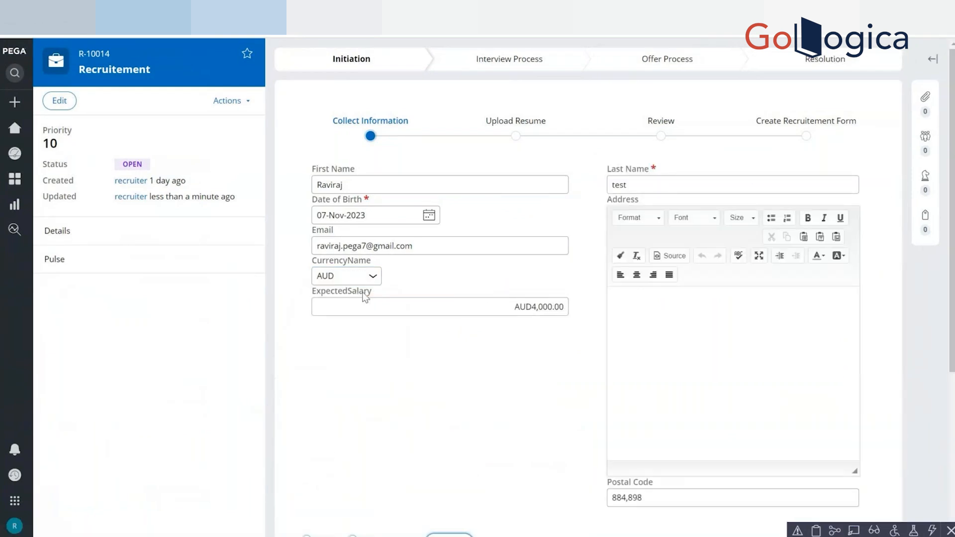
pyautogui.click(348, 276)
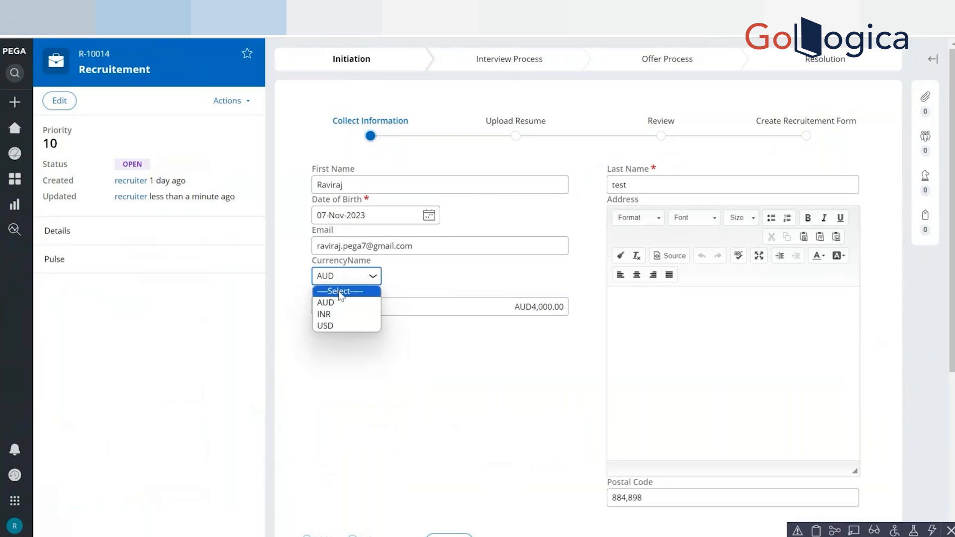
pyautogui.click(340, 291)
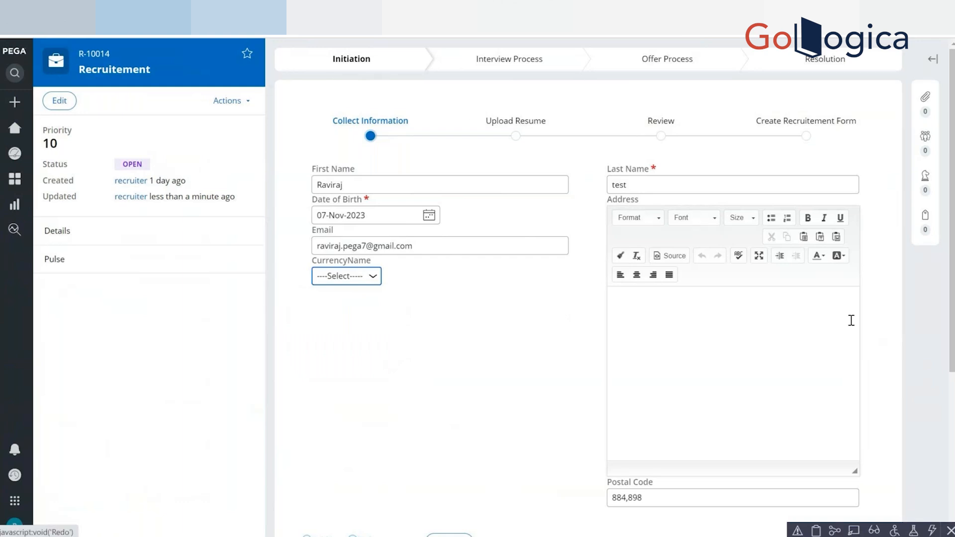
pyautogui.scroll(-5, 416, 312)
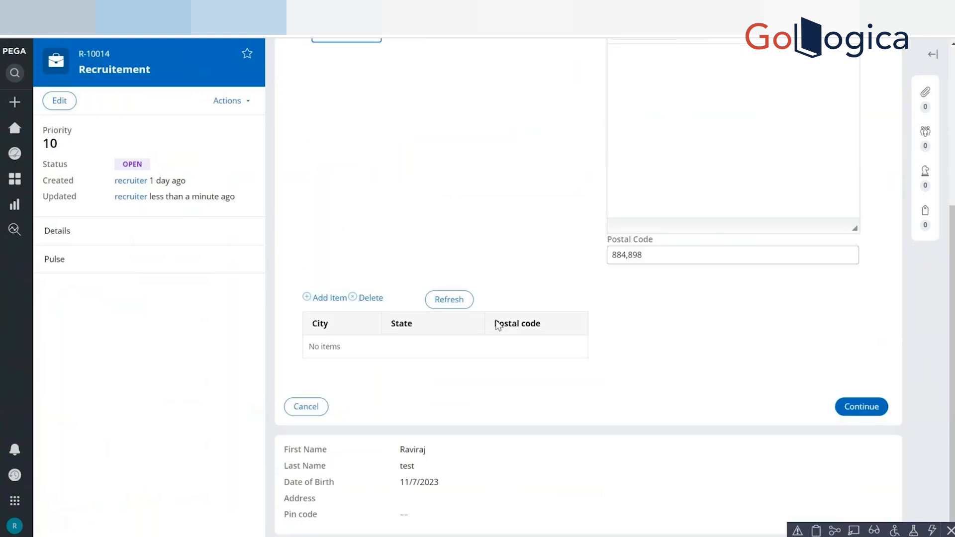
pyautogui.scroll(5, 390, 470)
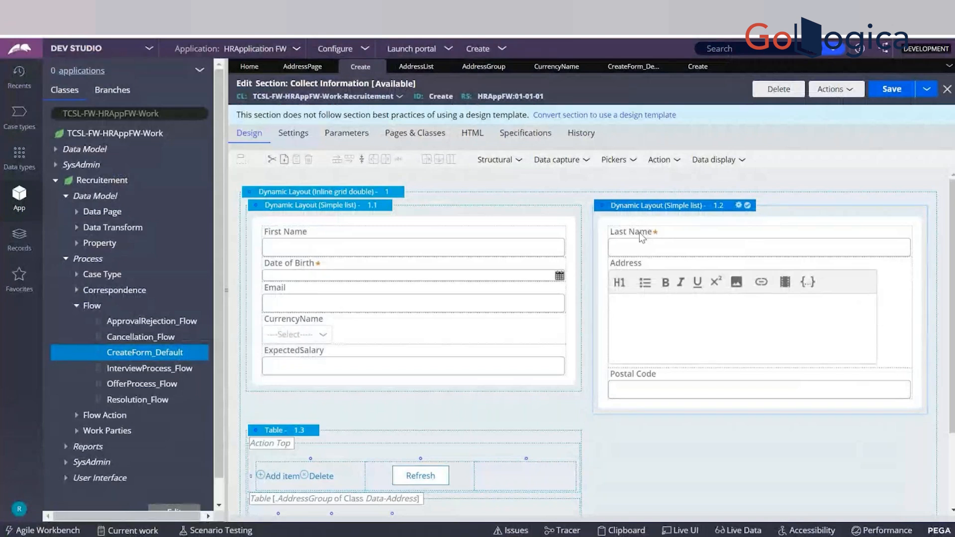
# In Dev Studio, set the refresh condition of Dynamic Layout 1.2 to .CurrencyName Changes.
pyautogui.click(738, 206)
pyautogui.moveTo(437, 227); pyautogui.dragTo(482, 222)
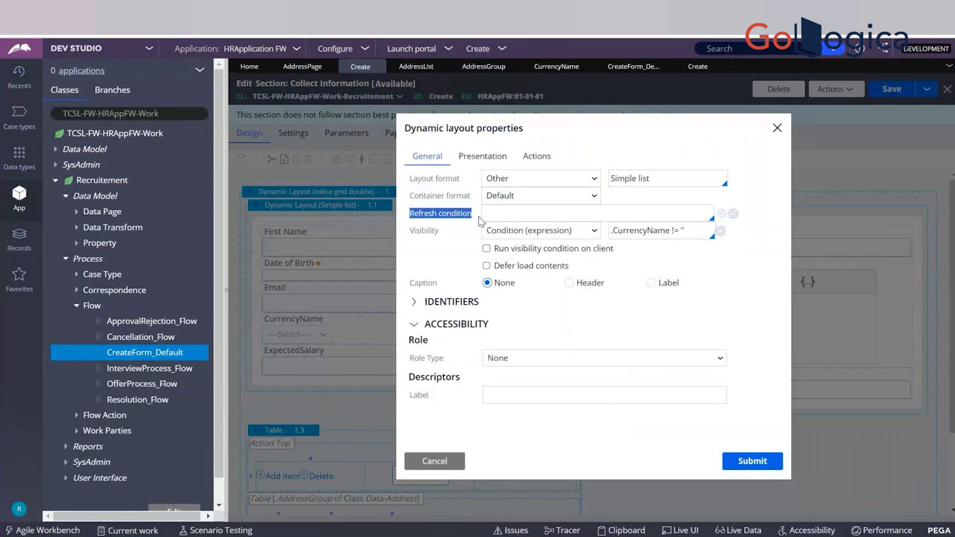
pyautogui.click(507, 214)
pyautogui.click(733, 214)
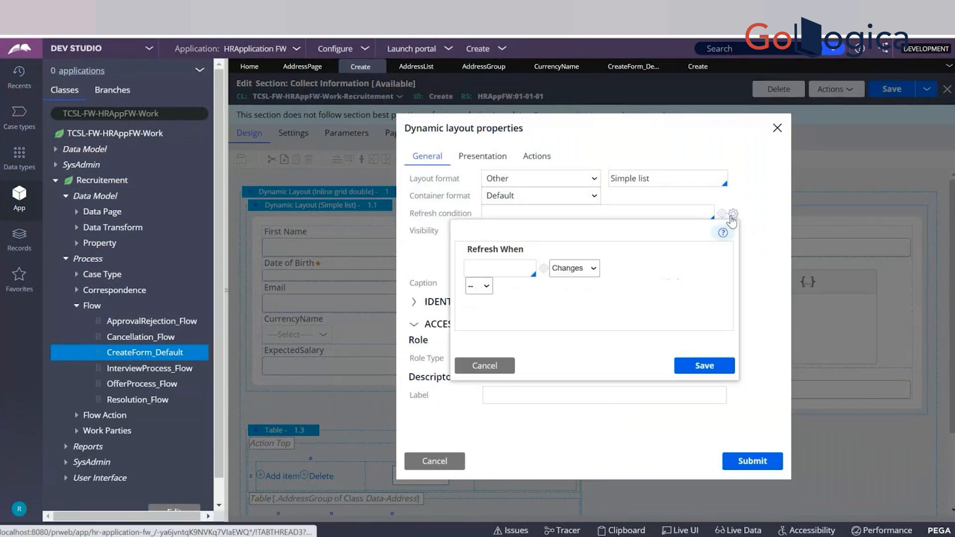
pyautogui.click(499, 273)
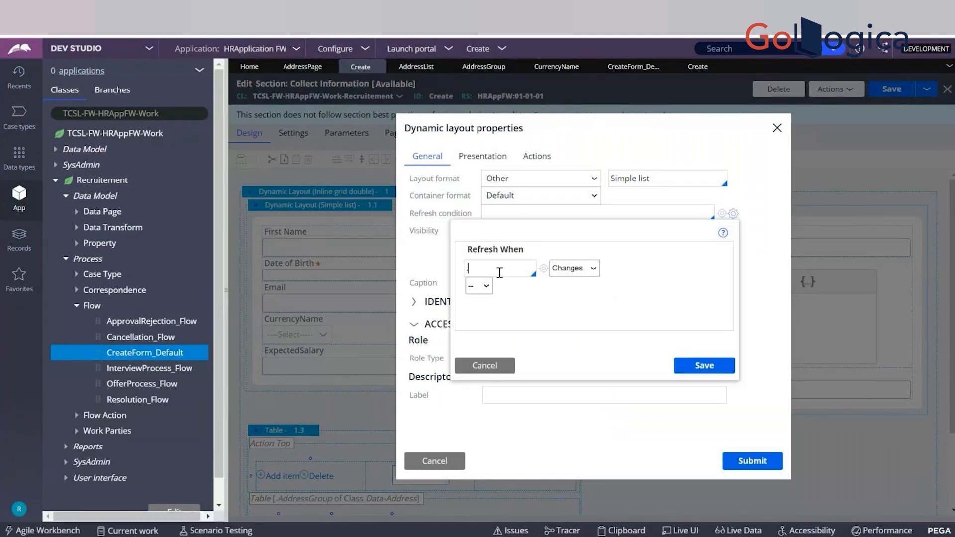
pyautogui.write('.CU')
pyautogui.press('Return')
pyautogui.click(698, 370)
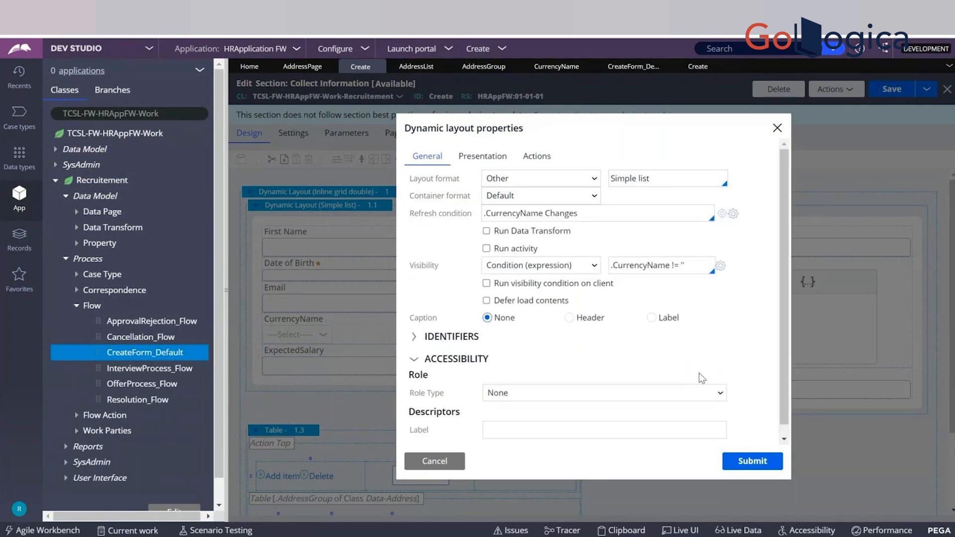
# Submit the Dynamic Layout 1.2 properties and save the Collect Information section.
pyautogui.click(588, 208)
pyautogui.moveTo(600, 207); pyautogui.dragTo(478, 220)
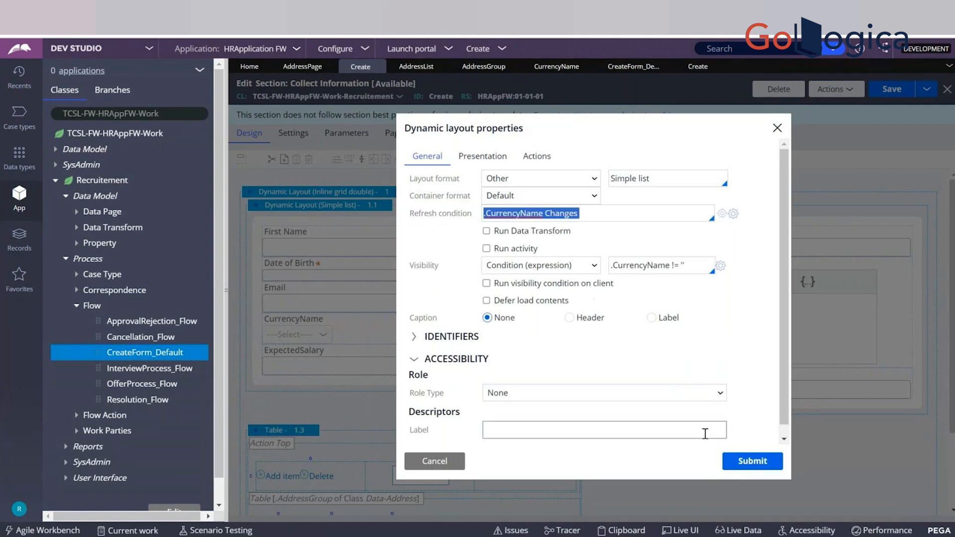
pyautogui.click(760, 469)
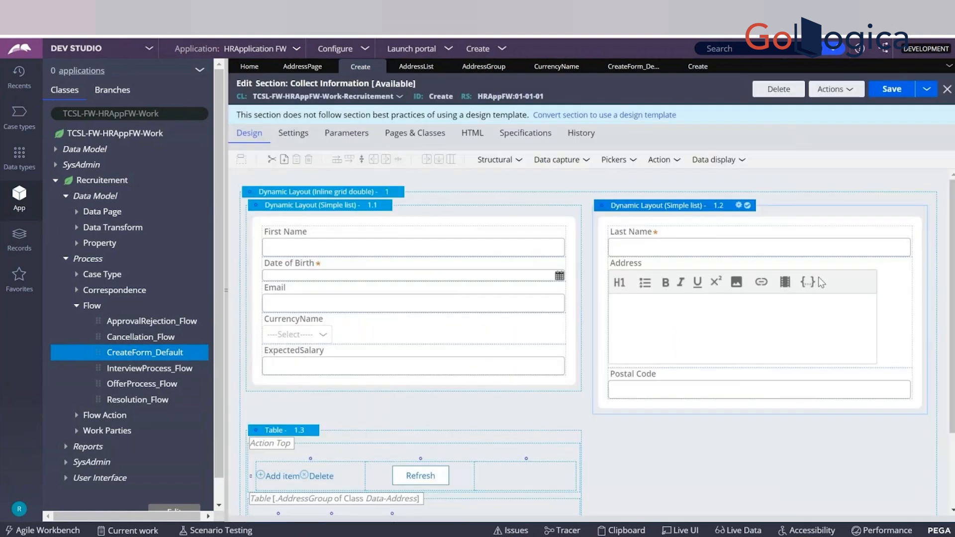
pyautogui.click(883, 98)
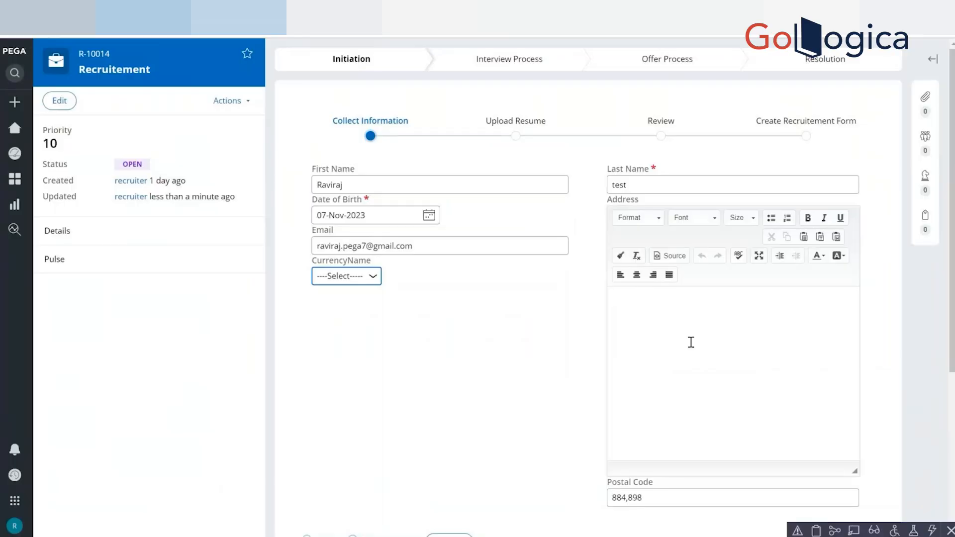
# Return to the Recruitement case, refresh the form and choose AUD for CurrencyName to test the layout's refresh condition.
pyautogui.scroll(-5, 690, 342)
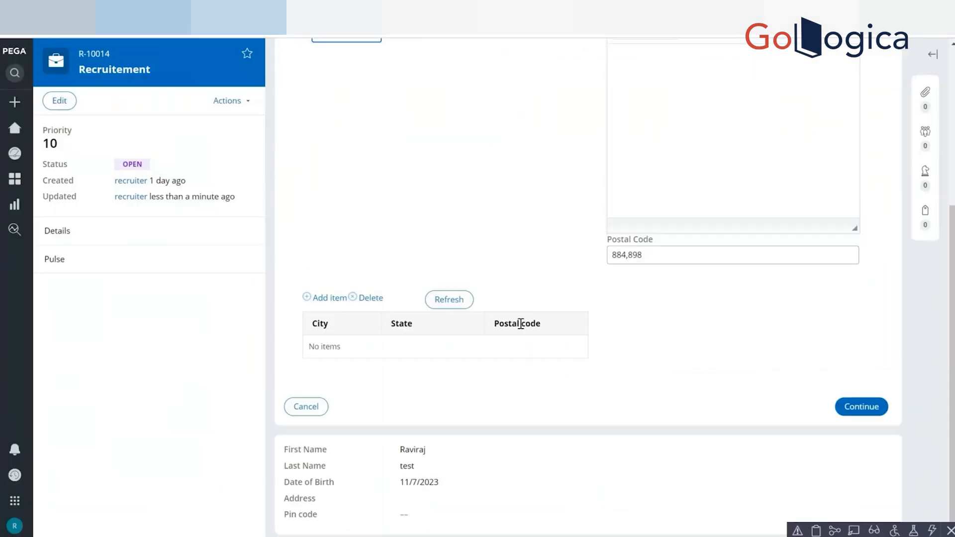
pyautogui.click(450, 299)
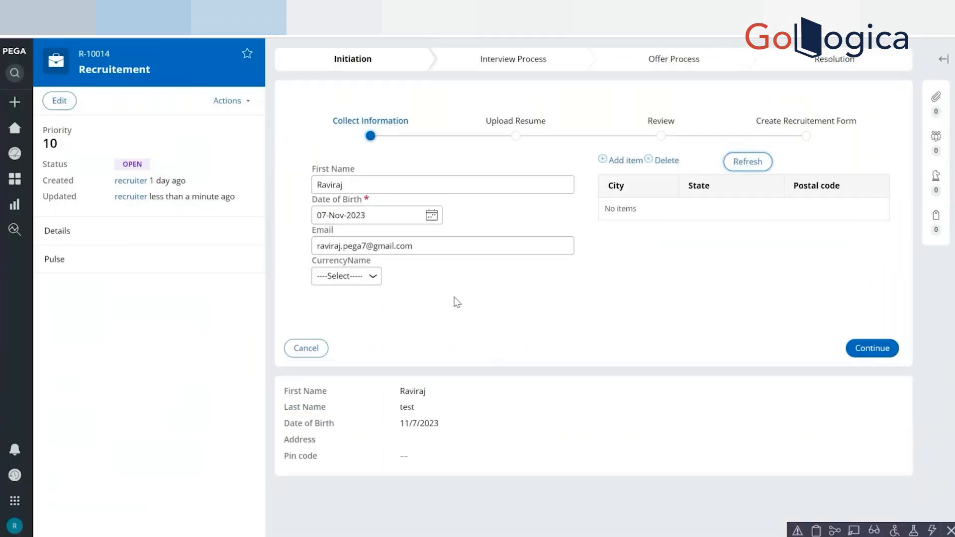
pyautogui.click(351, 280)
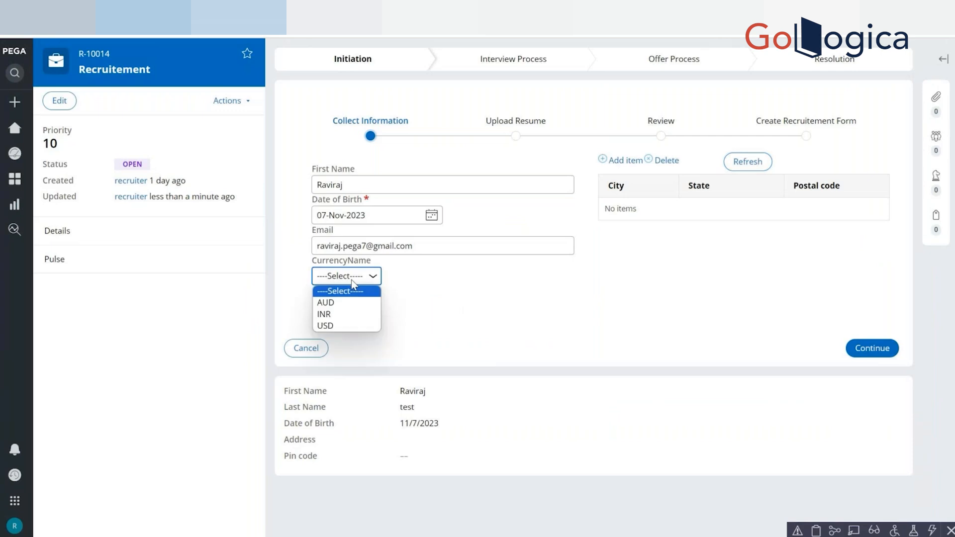
pyautogui.click(327, 301)
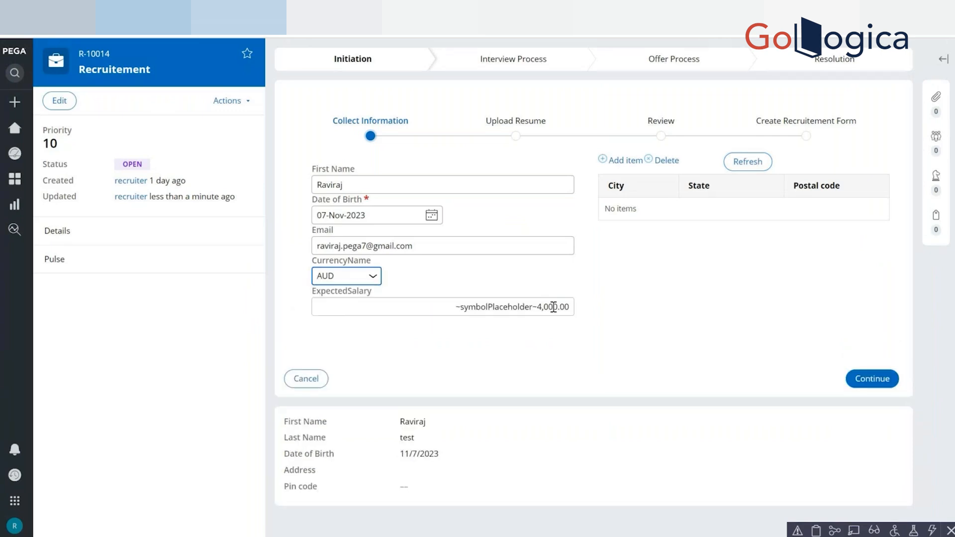
# Retest the refresh condition by switching CurrencyName to INR, back to ----Select-----, and to INR again.
pyautogui.click(365, 282)
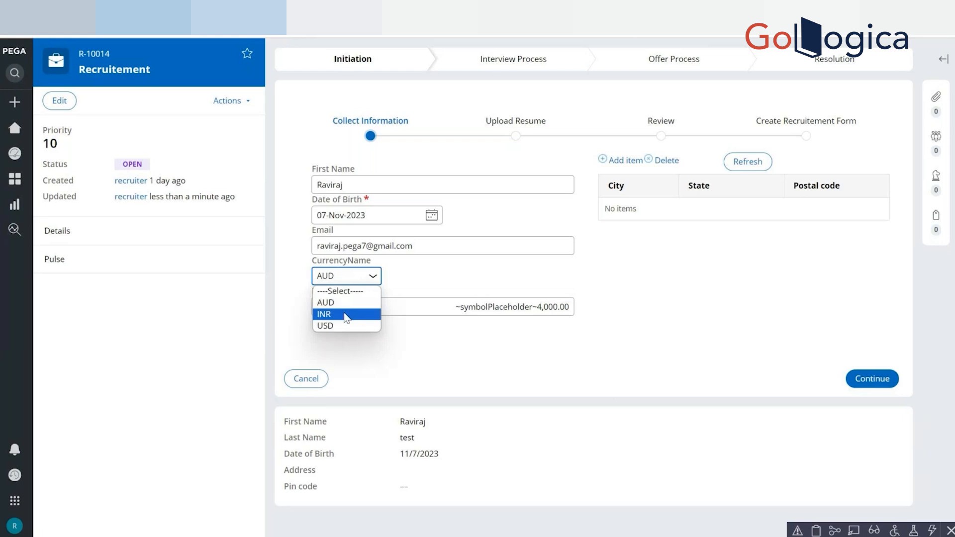
pyautogui.click(350, 316)
pyautogui.click(357, 277)
pyautogui.click(350, 292)
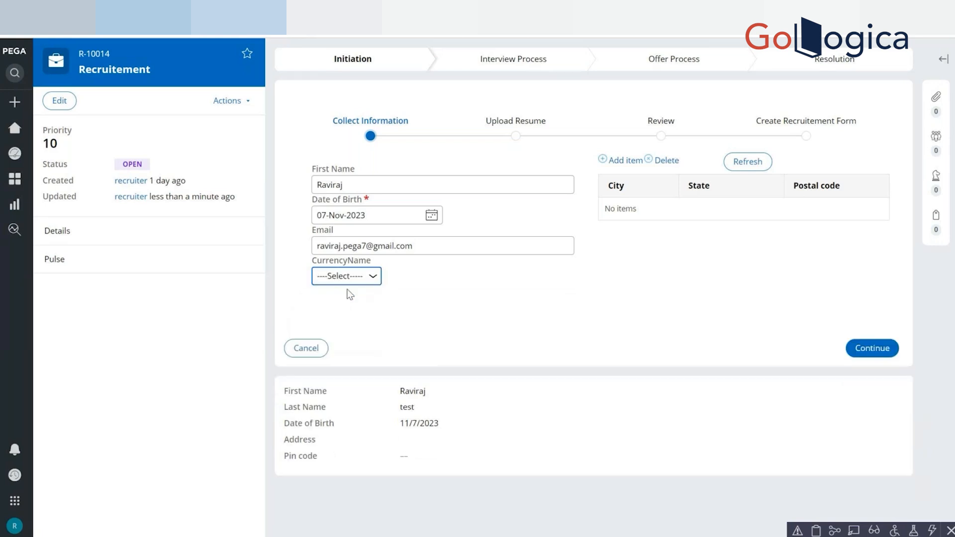
pyautogui.click(363, 279)
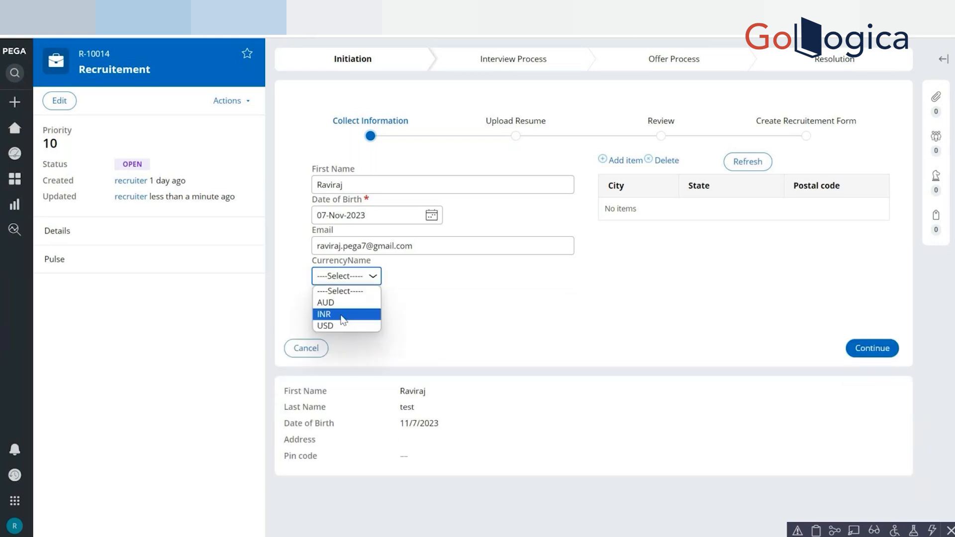
pyautogui.click(350, 313)
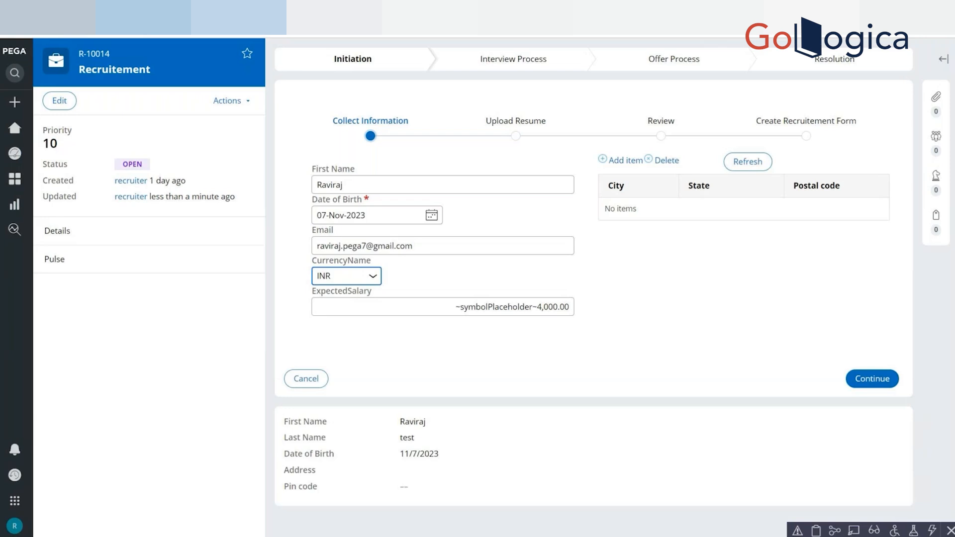
pyautogui.click(944, 8)
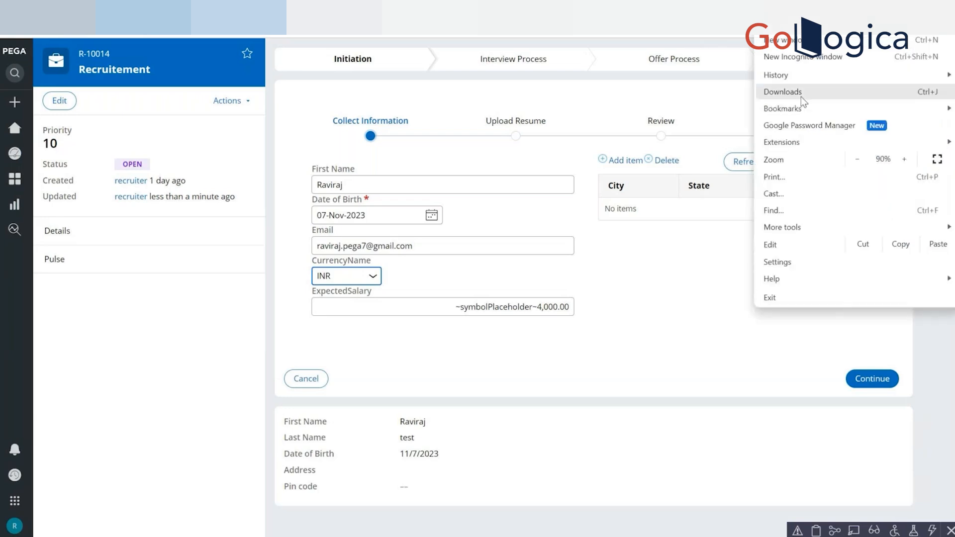
pyautogui.click(791, 266)
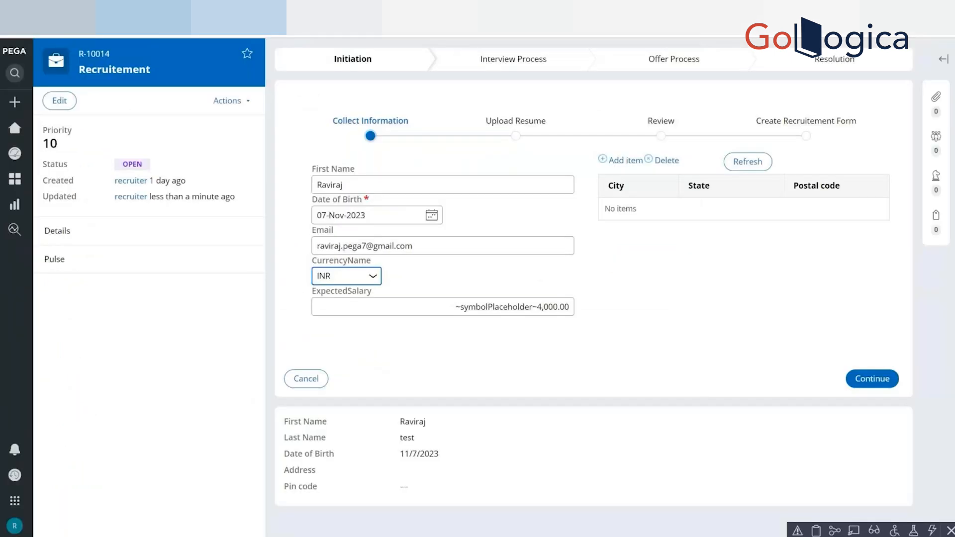
pyautogui.hotkey('alt', 'f')
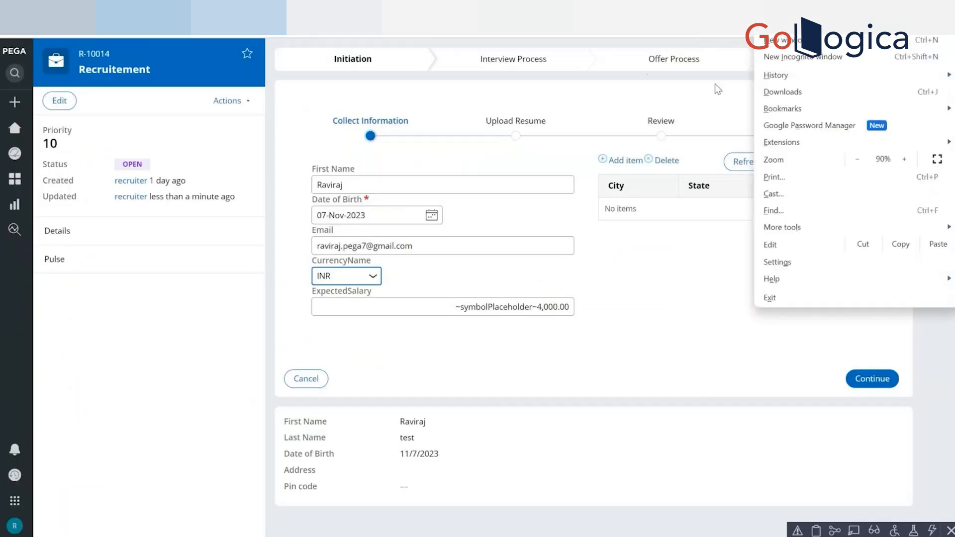
pyautogui.moveTo(811, 77)
pyautogui.click(729, 84)
pyautogui.hotkey('alt', 'f')
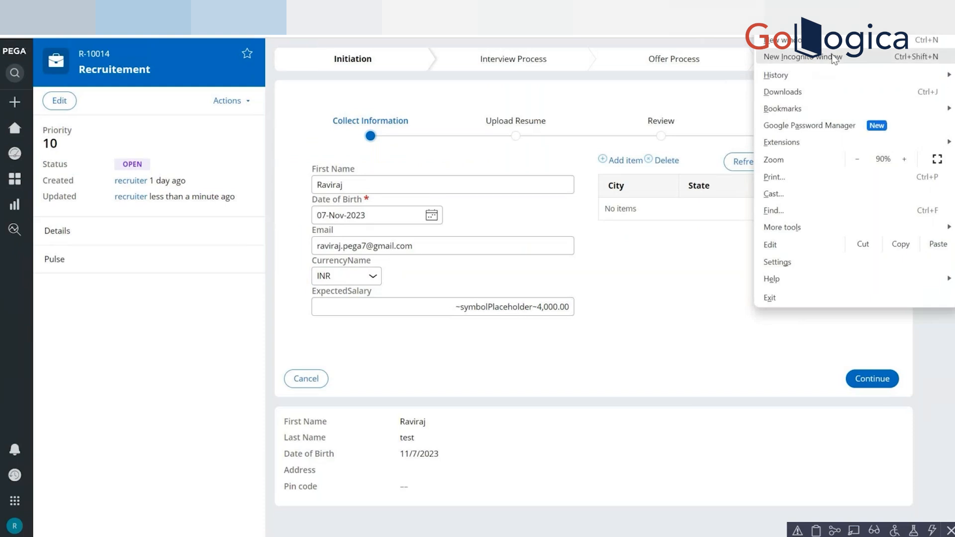
pyautogui.click(633, 182)
# Clear the last hour of browsing data in Chrome, including cookies and other site data plus cached images and files.
pyautogui.hotkey('ctrl', 'shift', 'Delete')
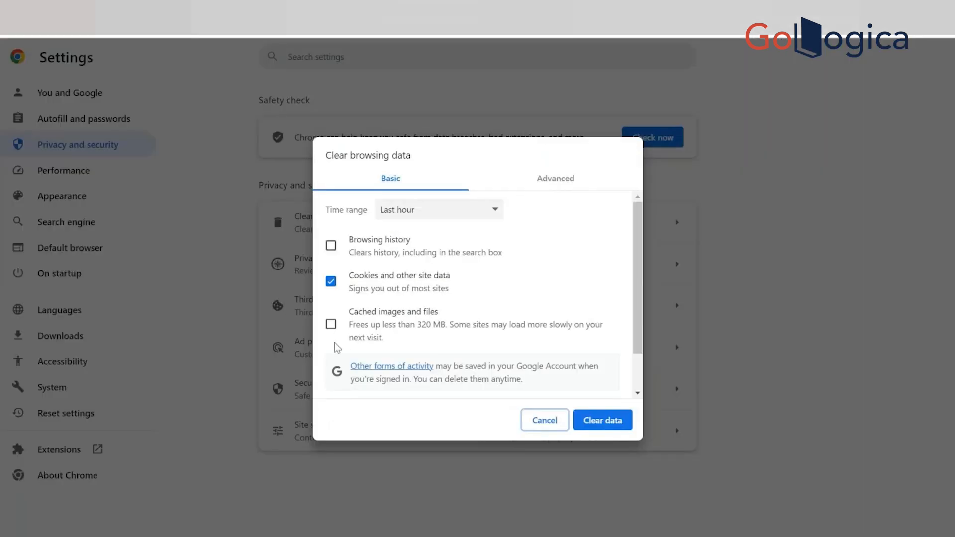
pyautogui.click(331, 324)
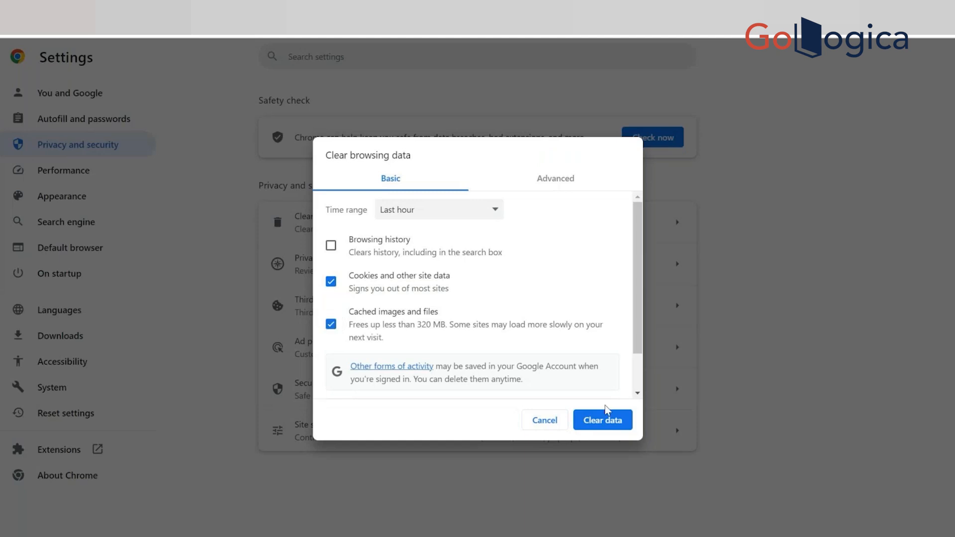
pyautogui.click(601, 422)
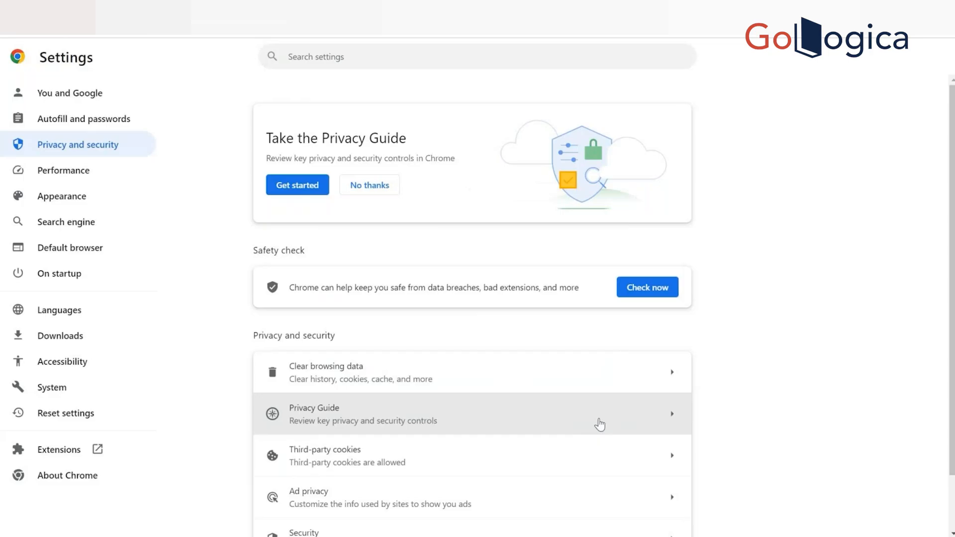